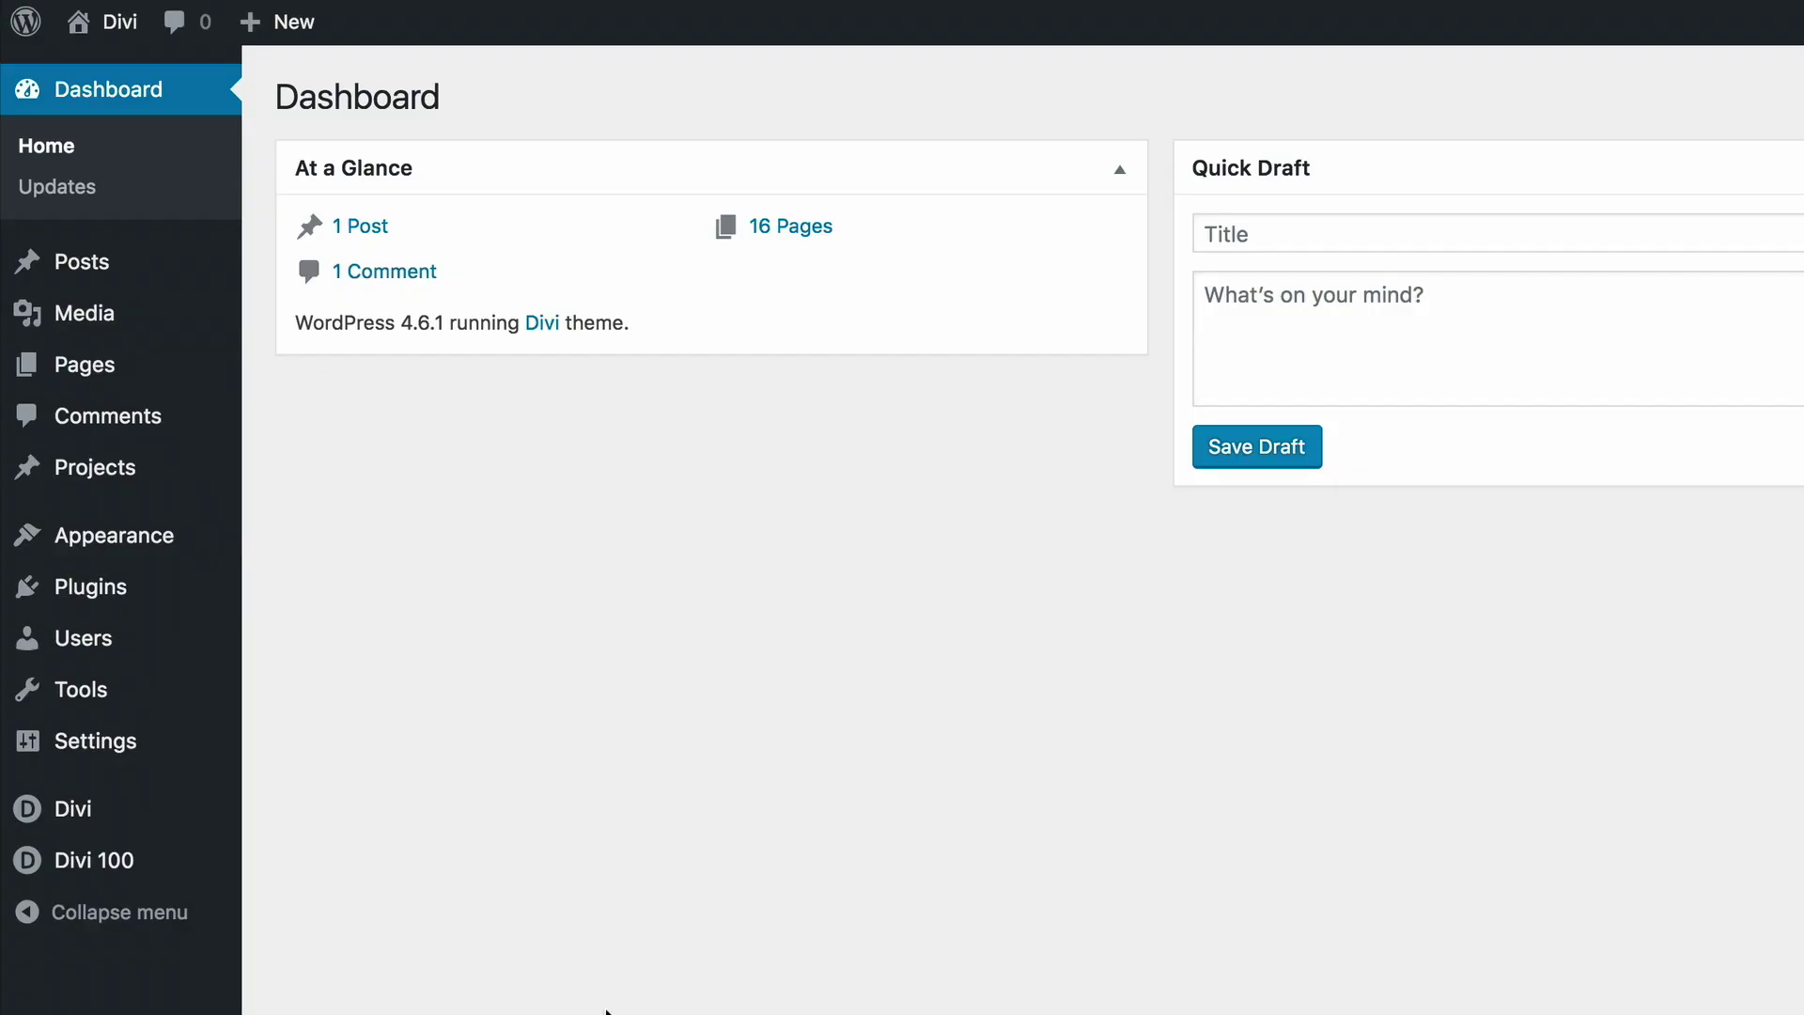
- Create a new page titled audio2 and switch it to the Divi Builder
{"action": "mouse_move", "coordinate": [89, 358]}
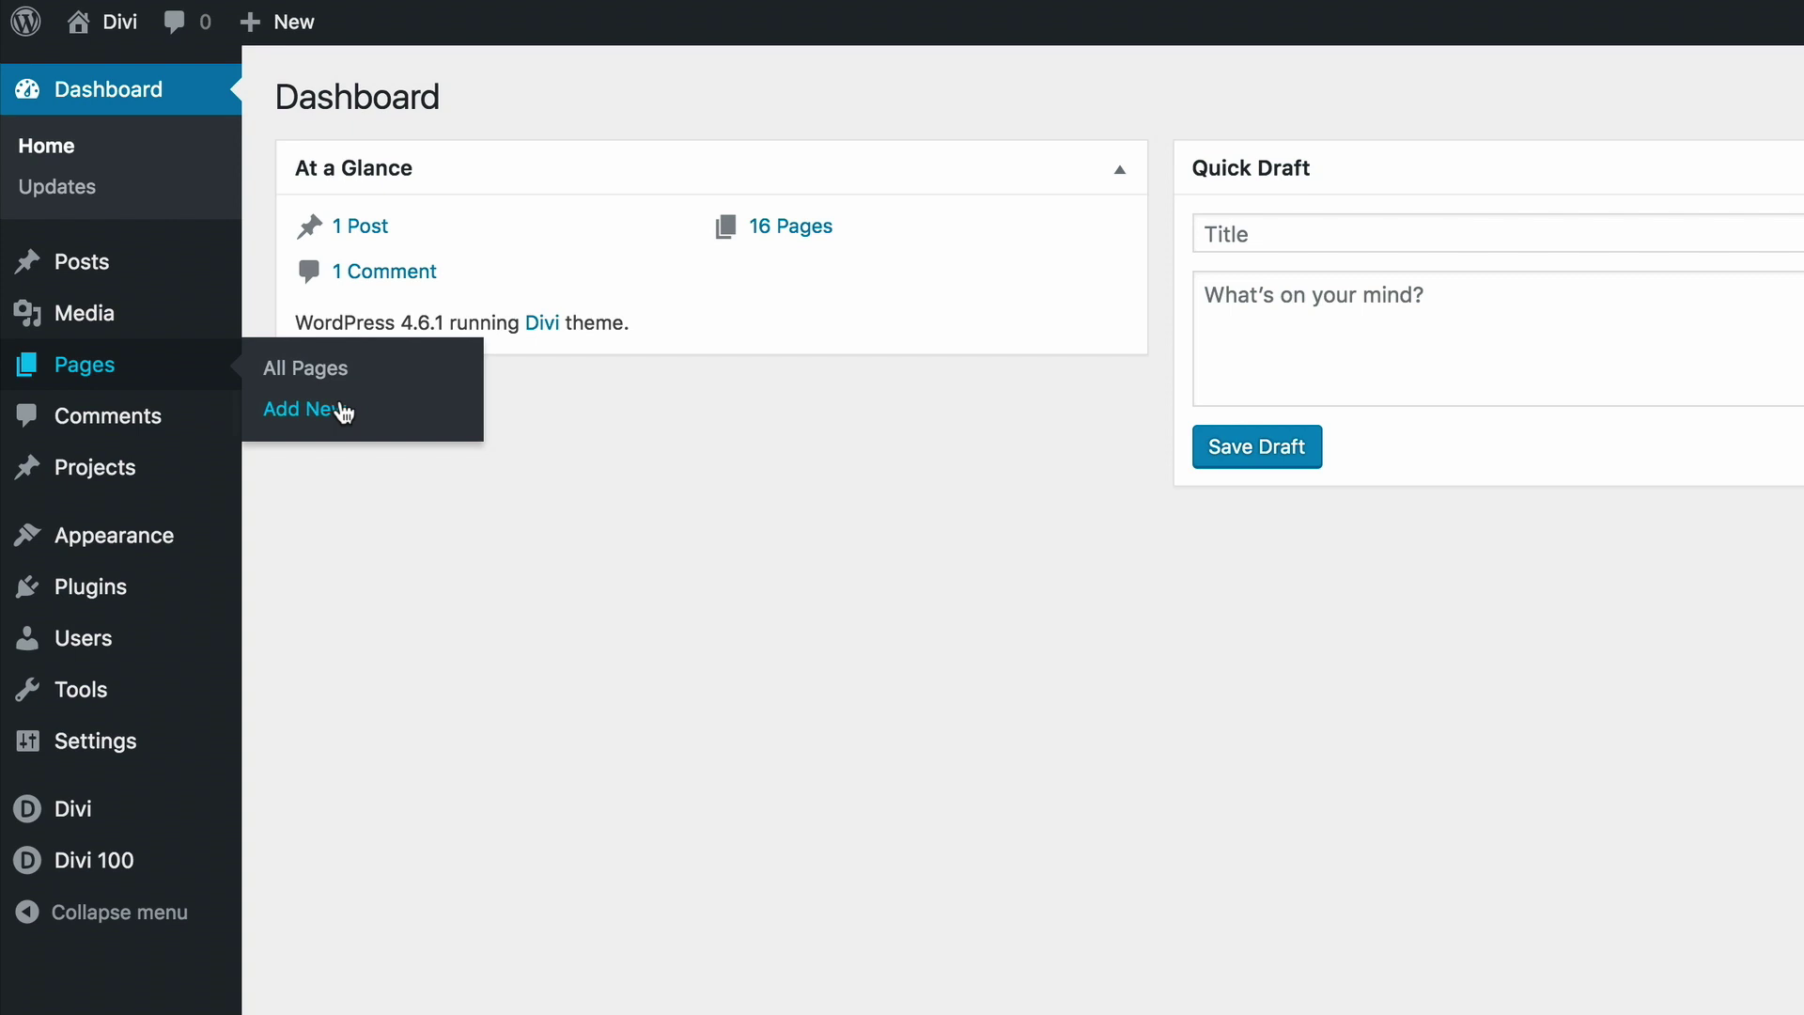
{"action": "left_click", "coordinate": [343, 411]}
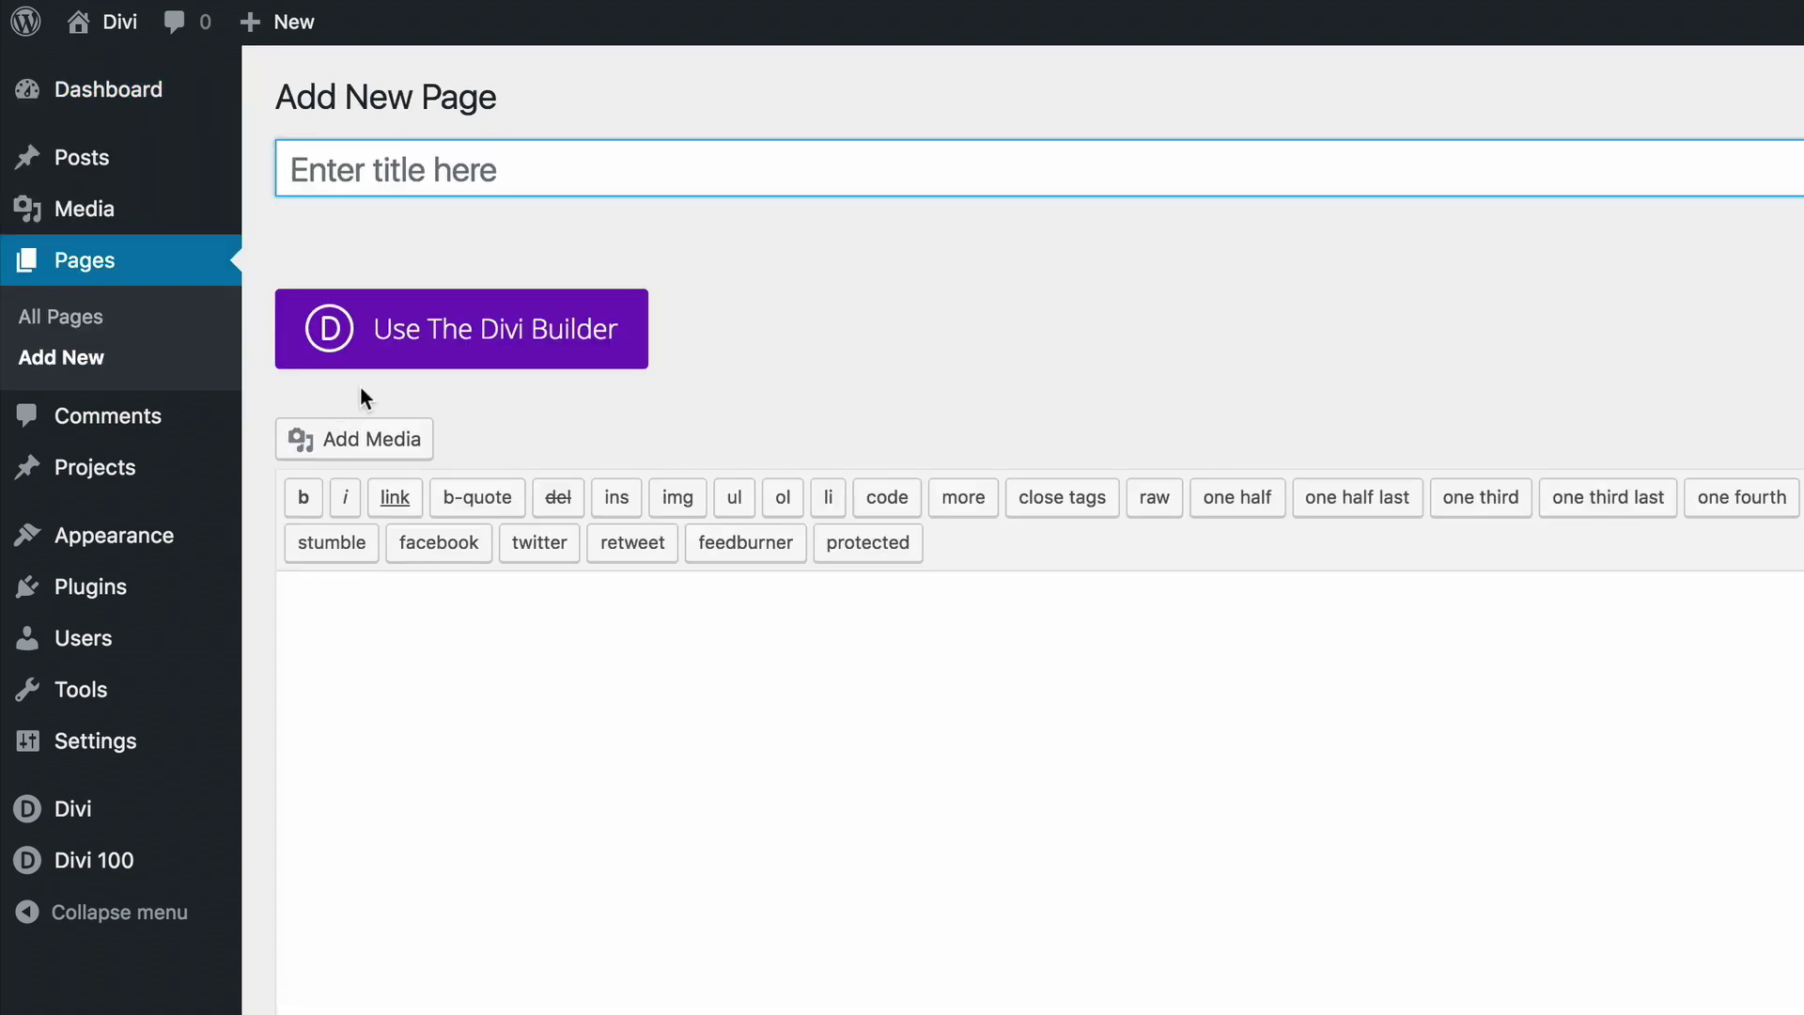
{"action": "type", "text": "audi"}
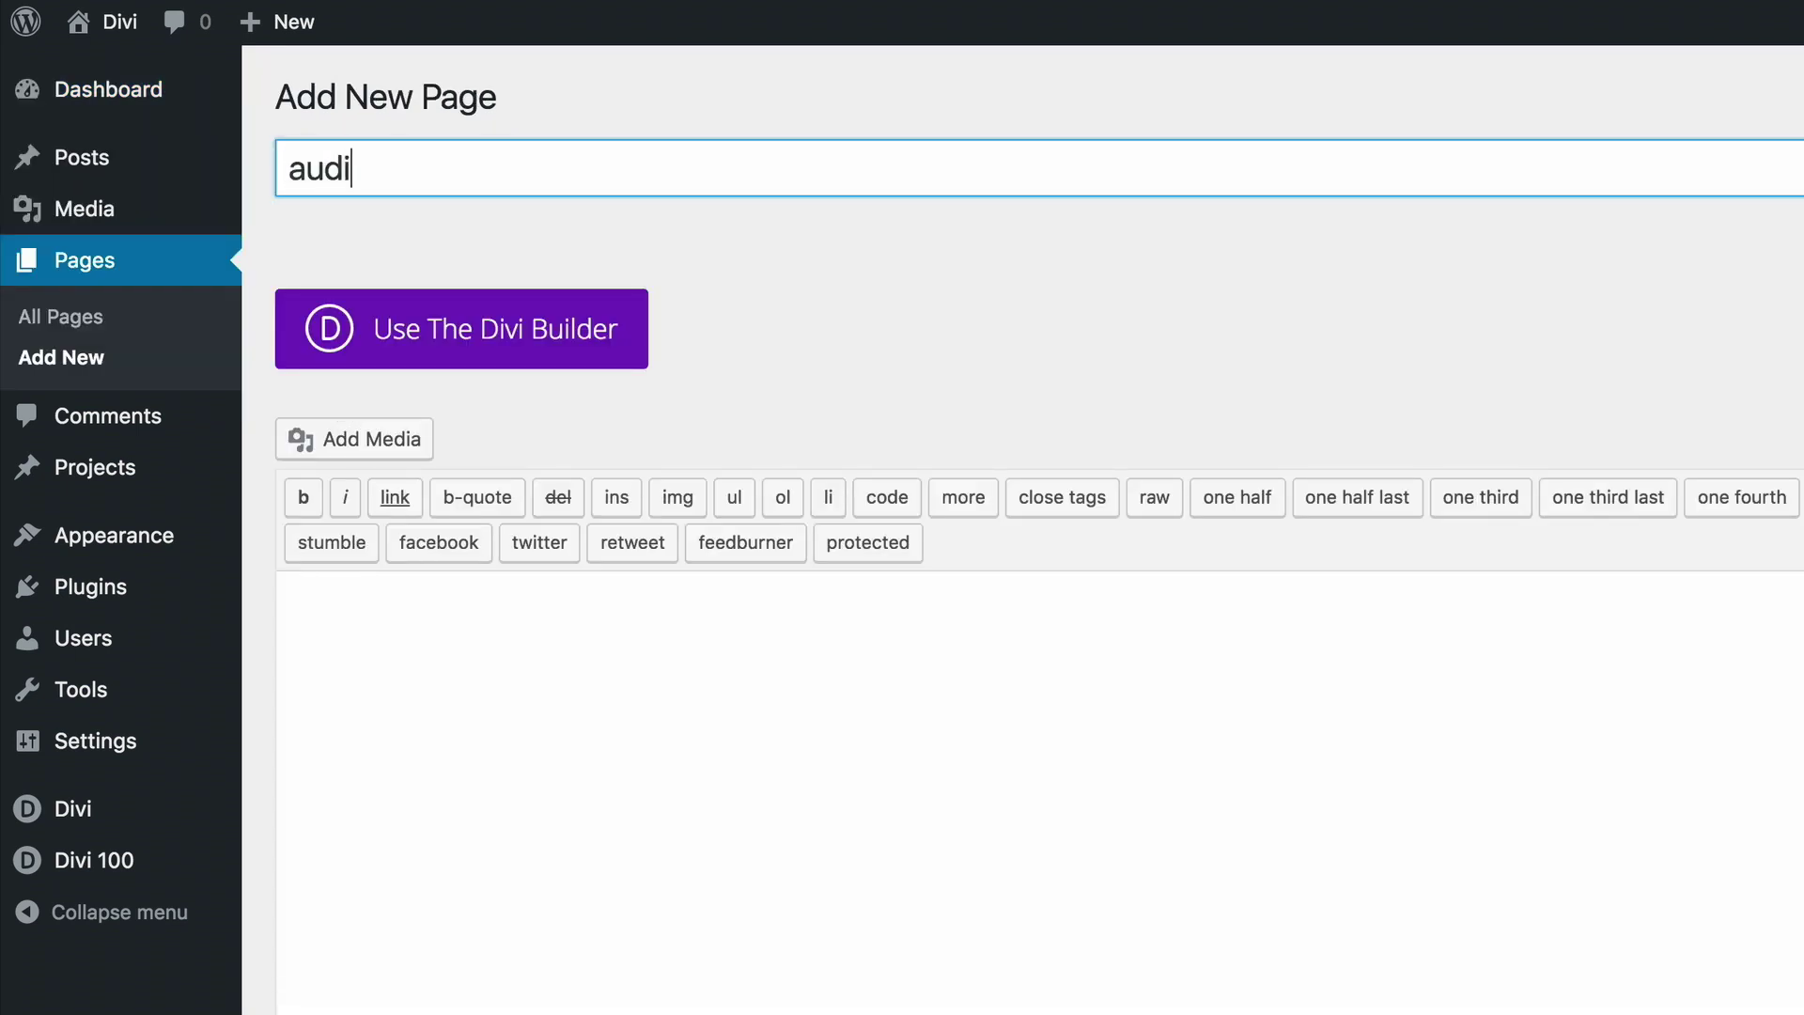
{"action": "type", "text": "o2"}
{"action": "left_click", "coordinate": [418, 335]}
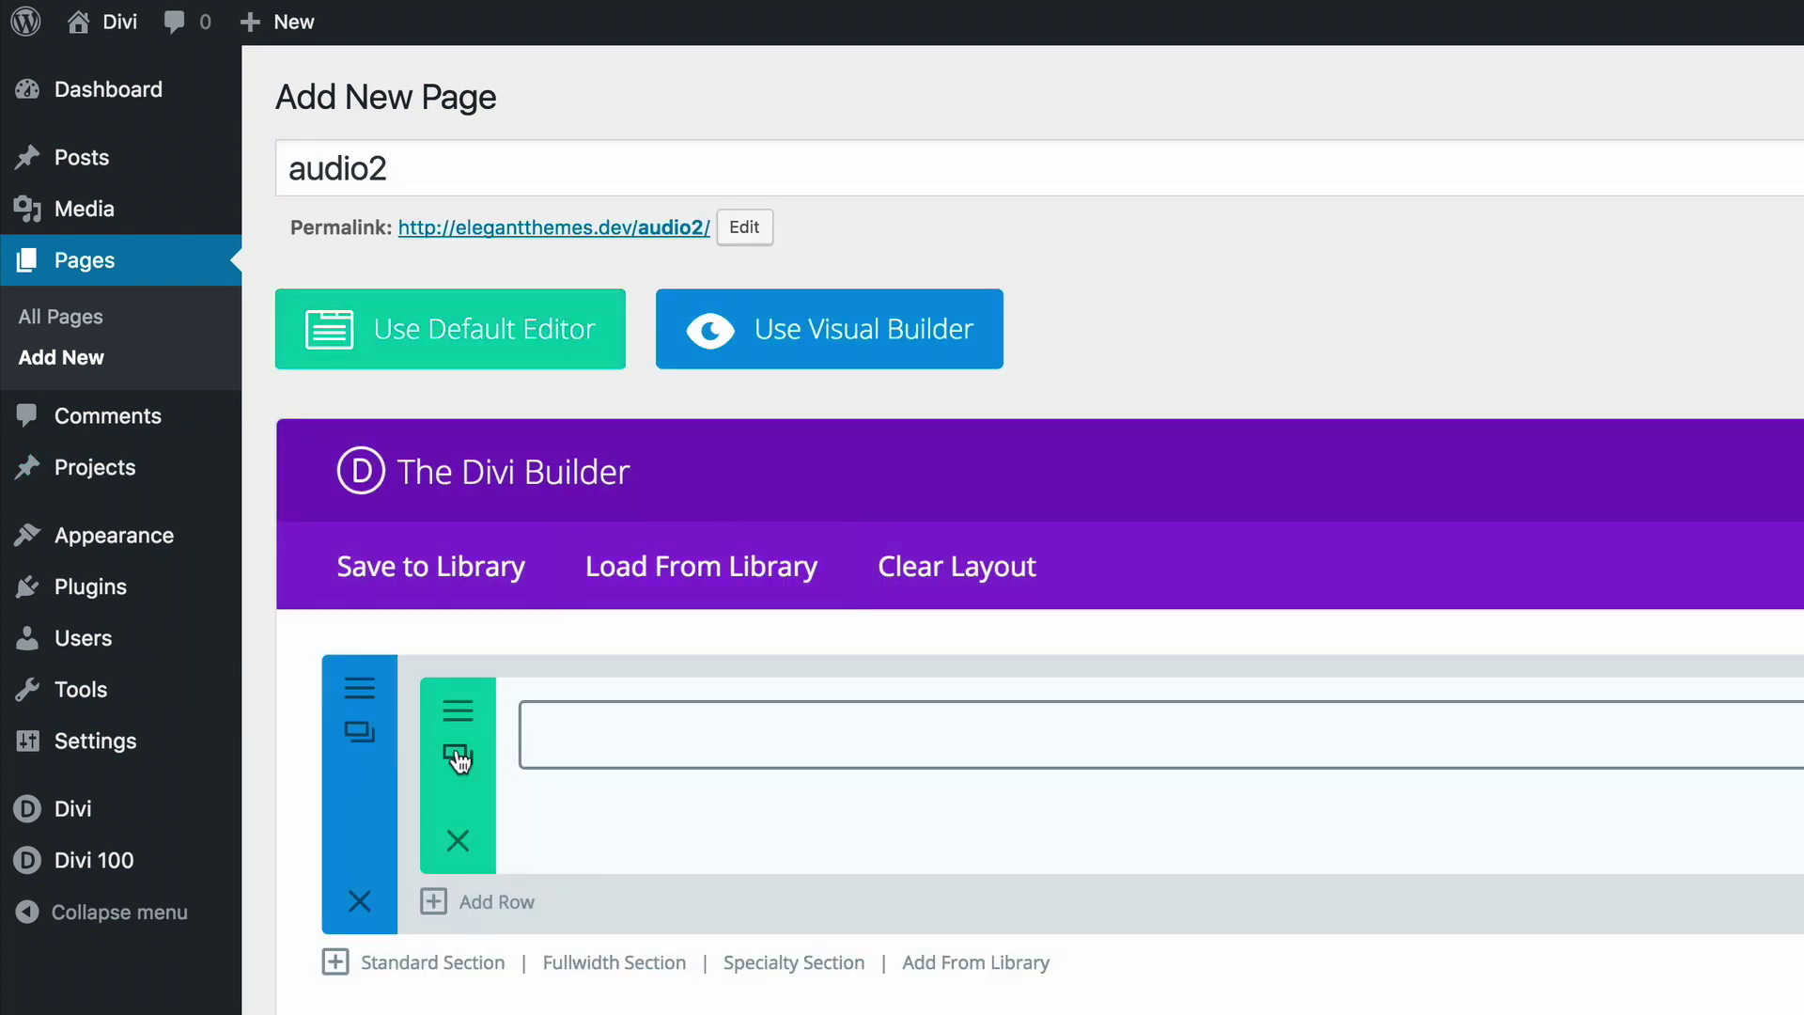
- Set the vinyl record photo as the first section's background image and save
{"action": "left_click", "coordinate": [363, 688]}
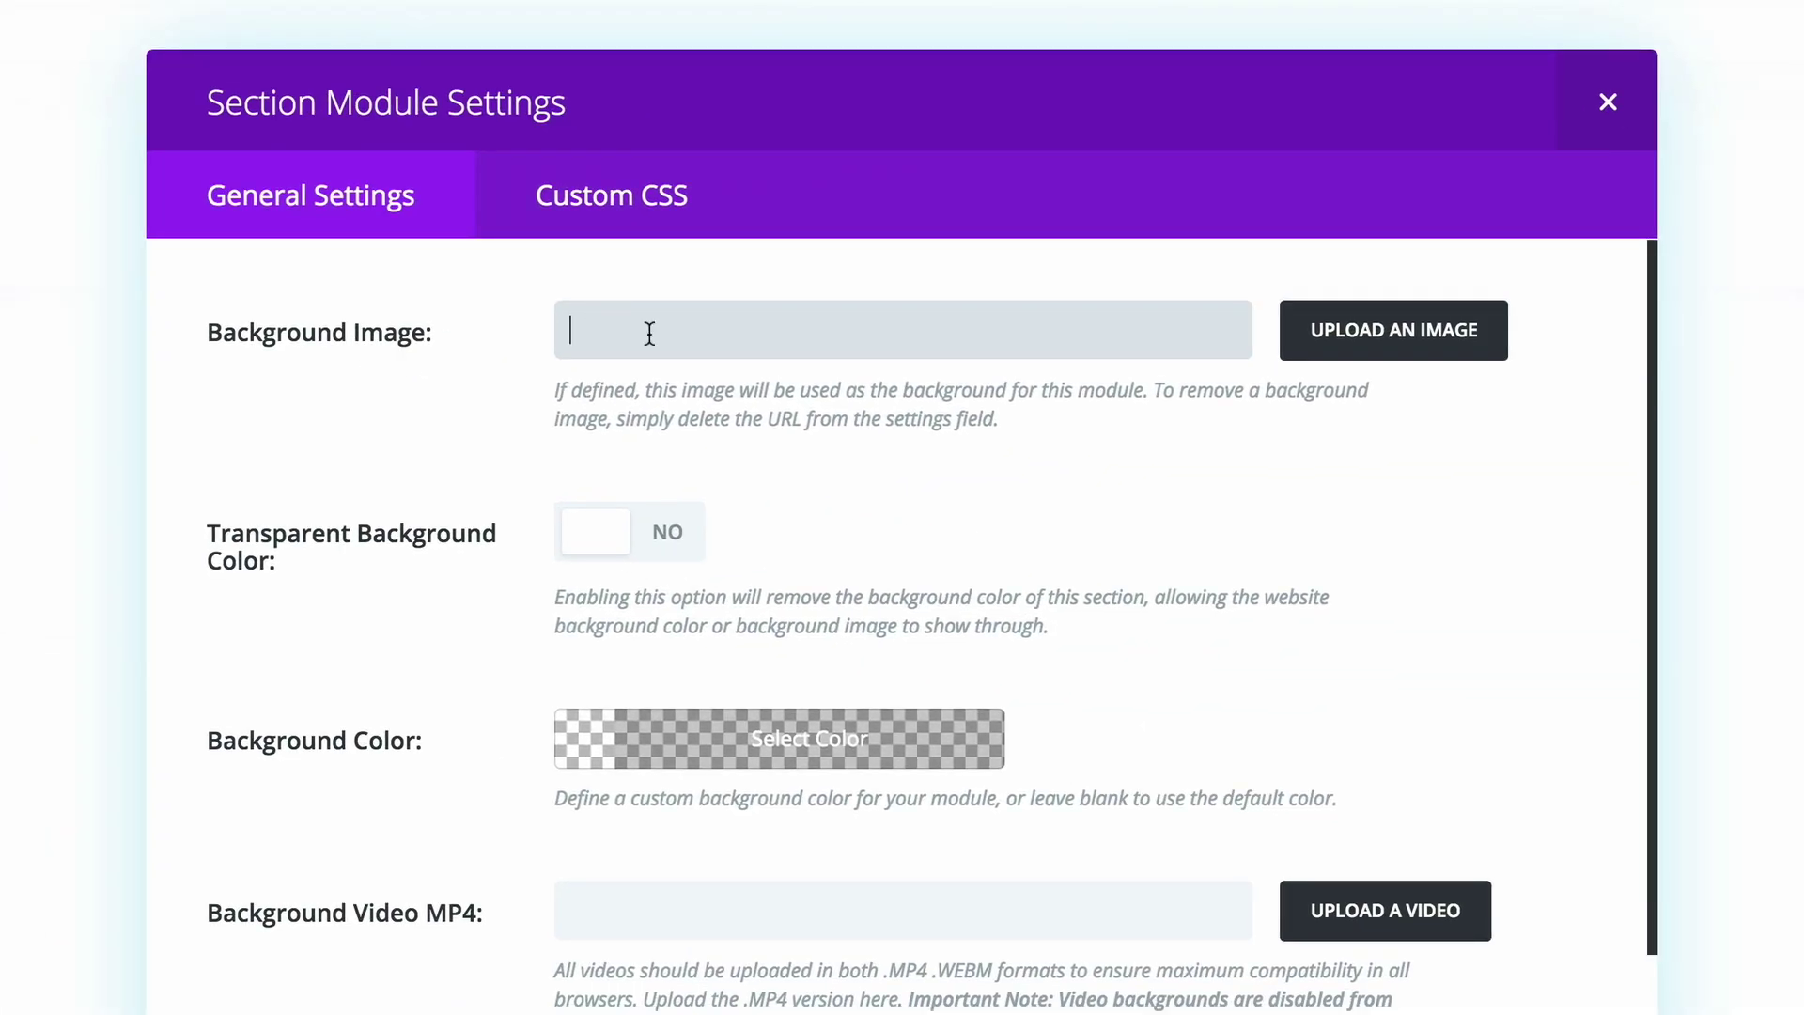
{"action": "left_click", "coordinate": [1428, 343]}
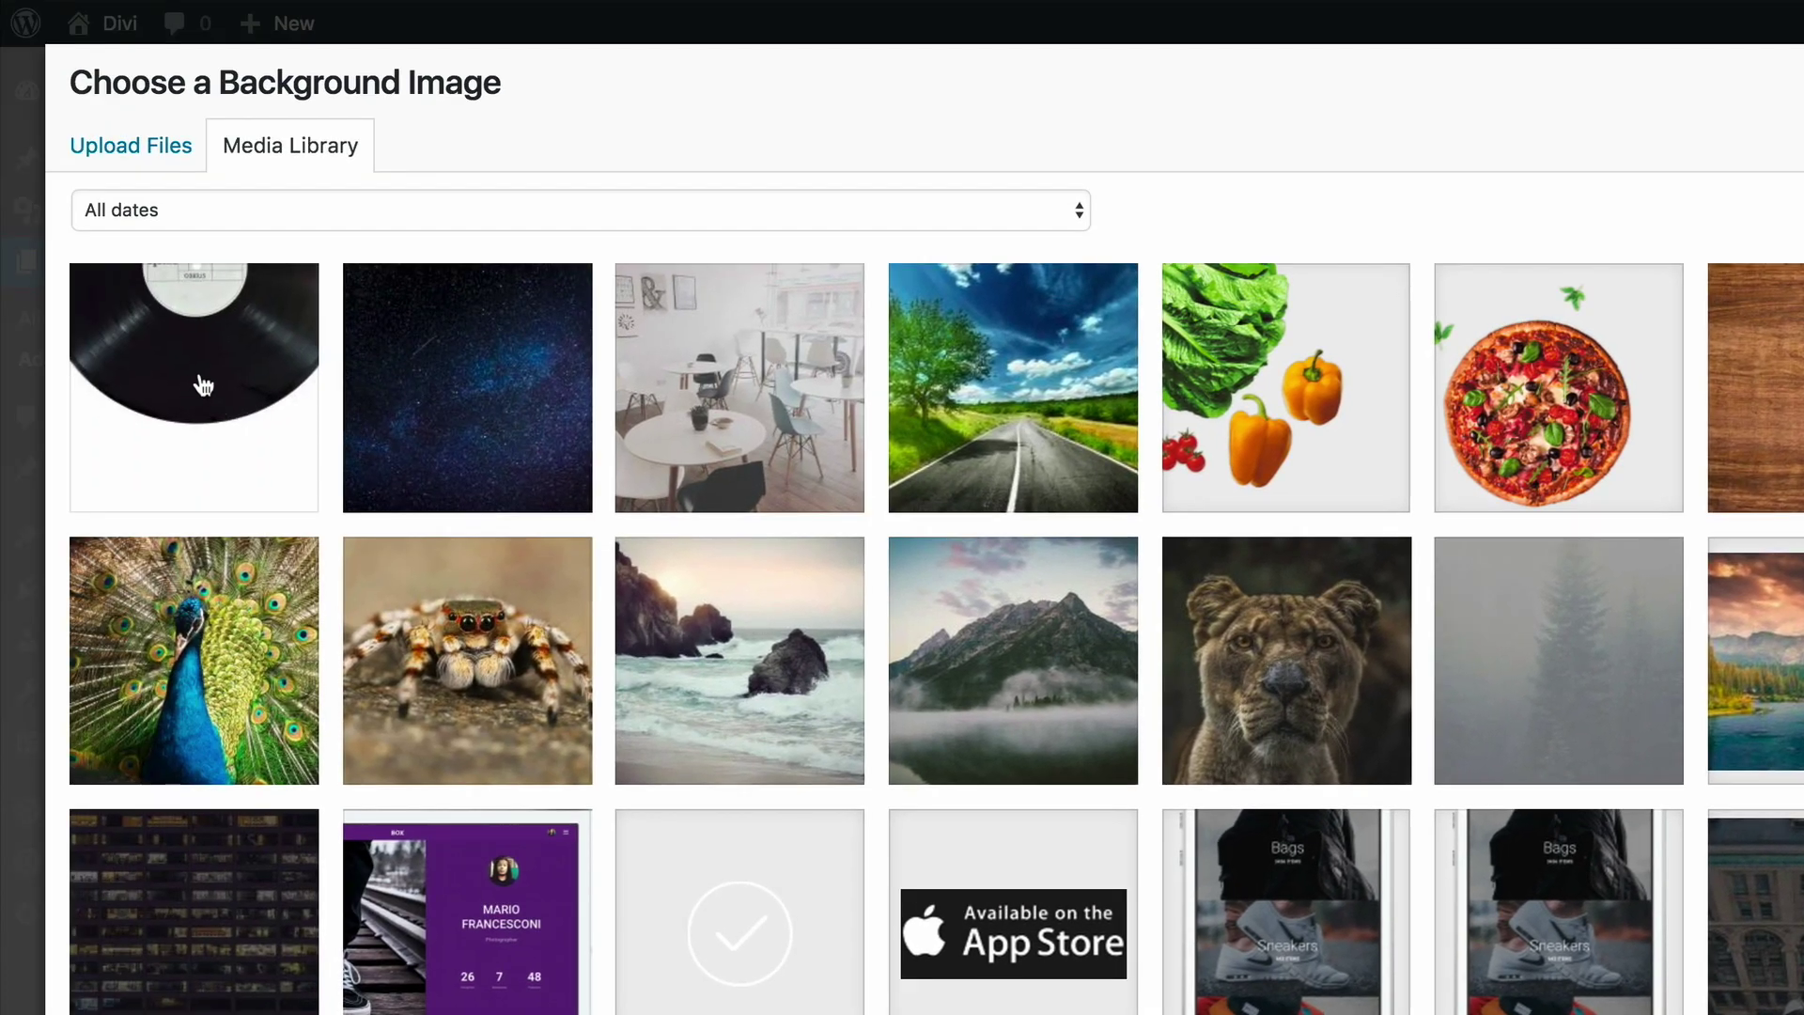
{"action": "left_click", "coordinate": [203, 385]}
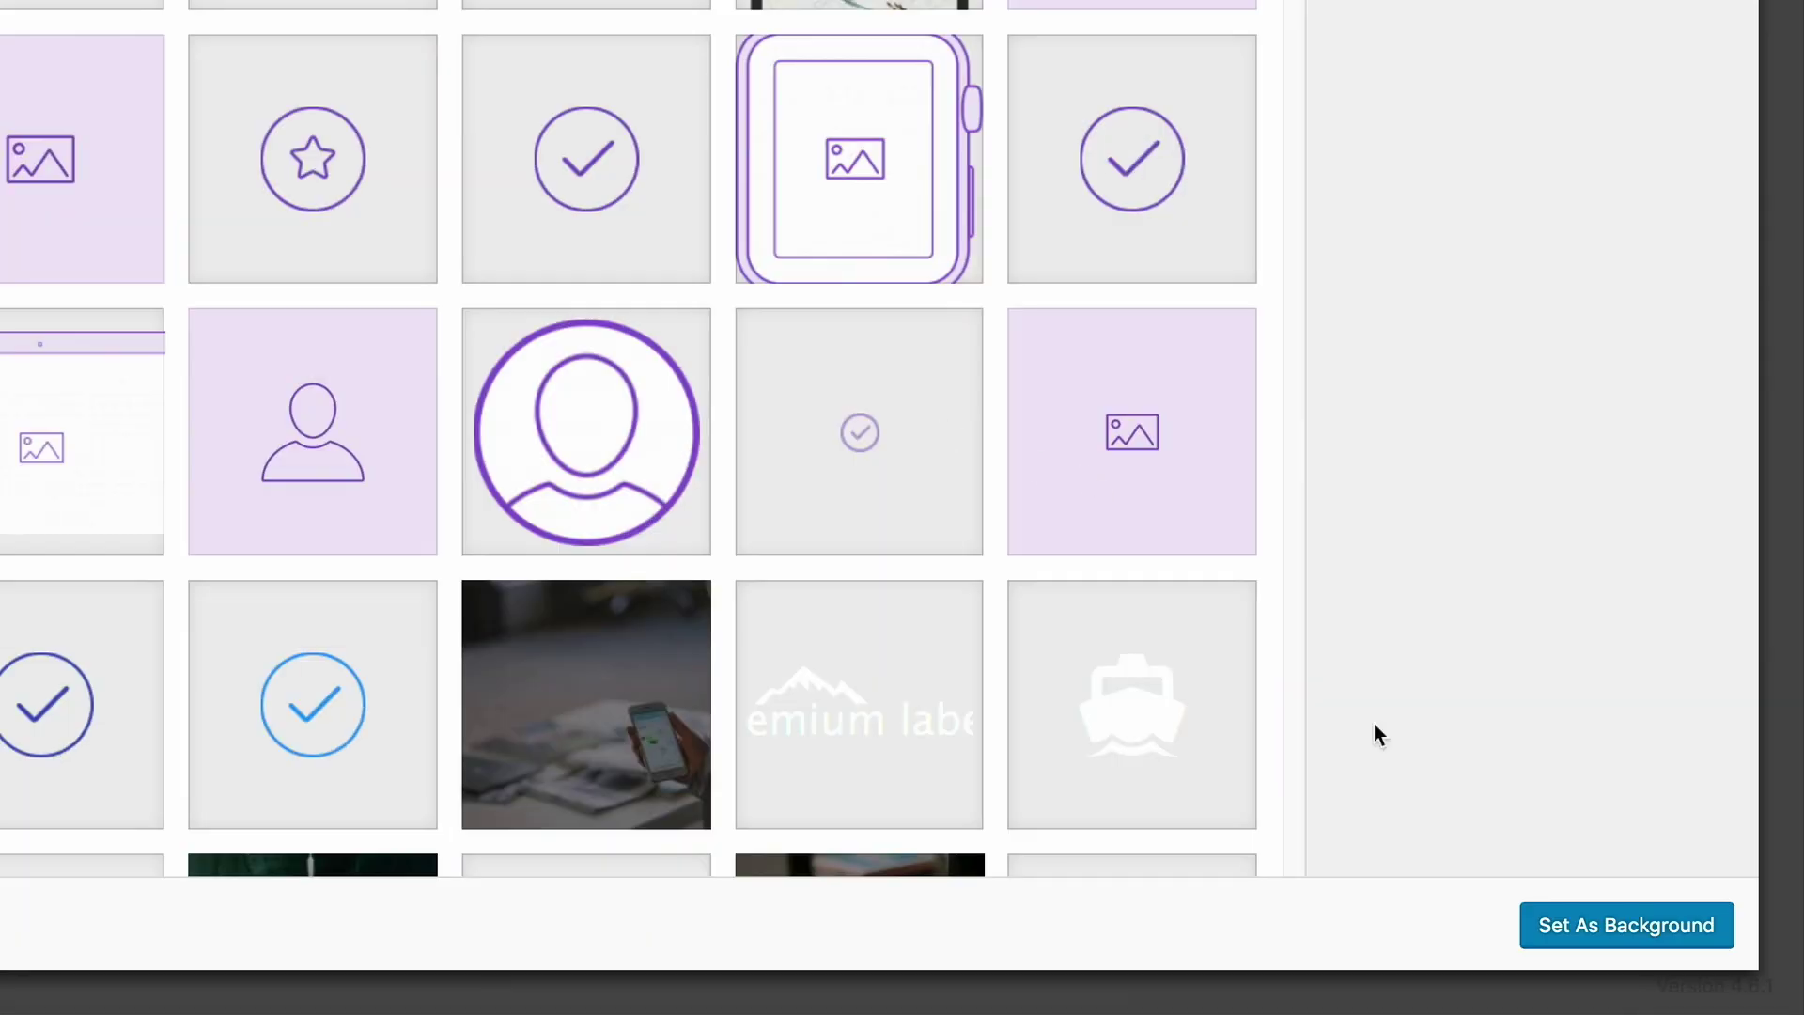
{"action": "left_click", "coordinate": [1629, 924]}
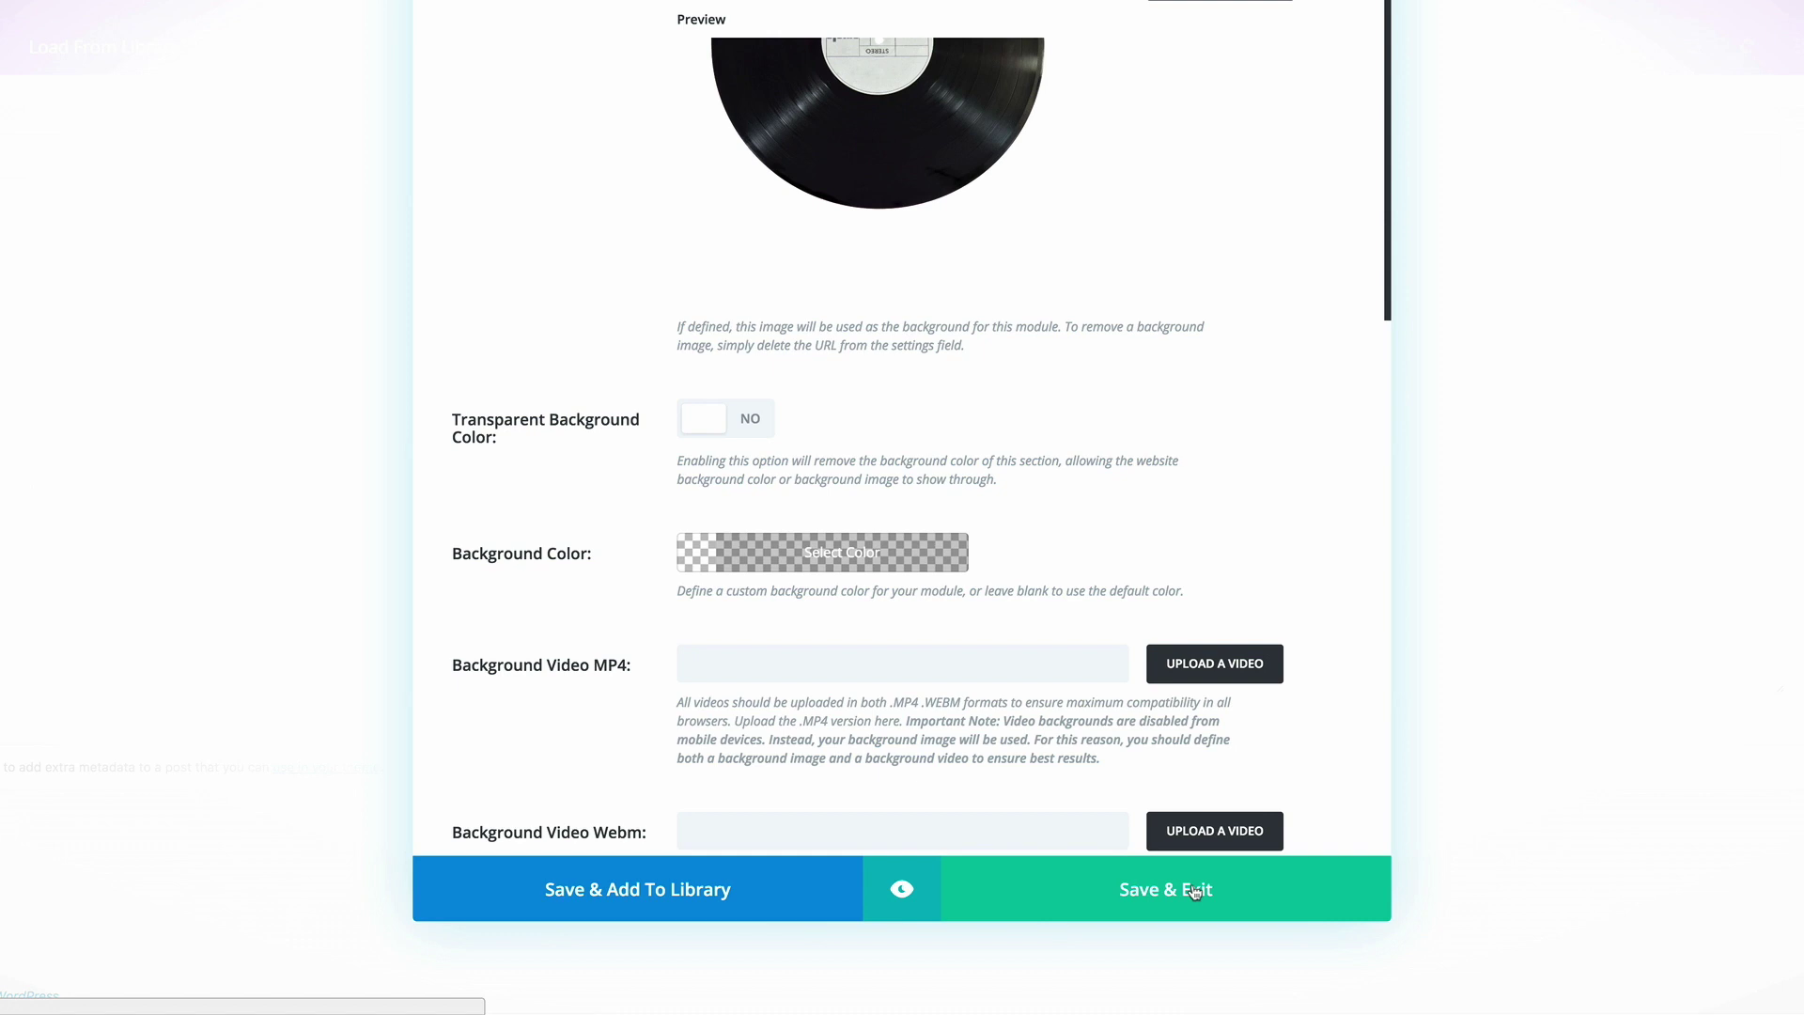
{"action": "left_click", "coordinate": [1194, 892]}
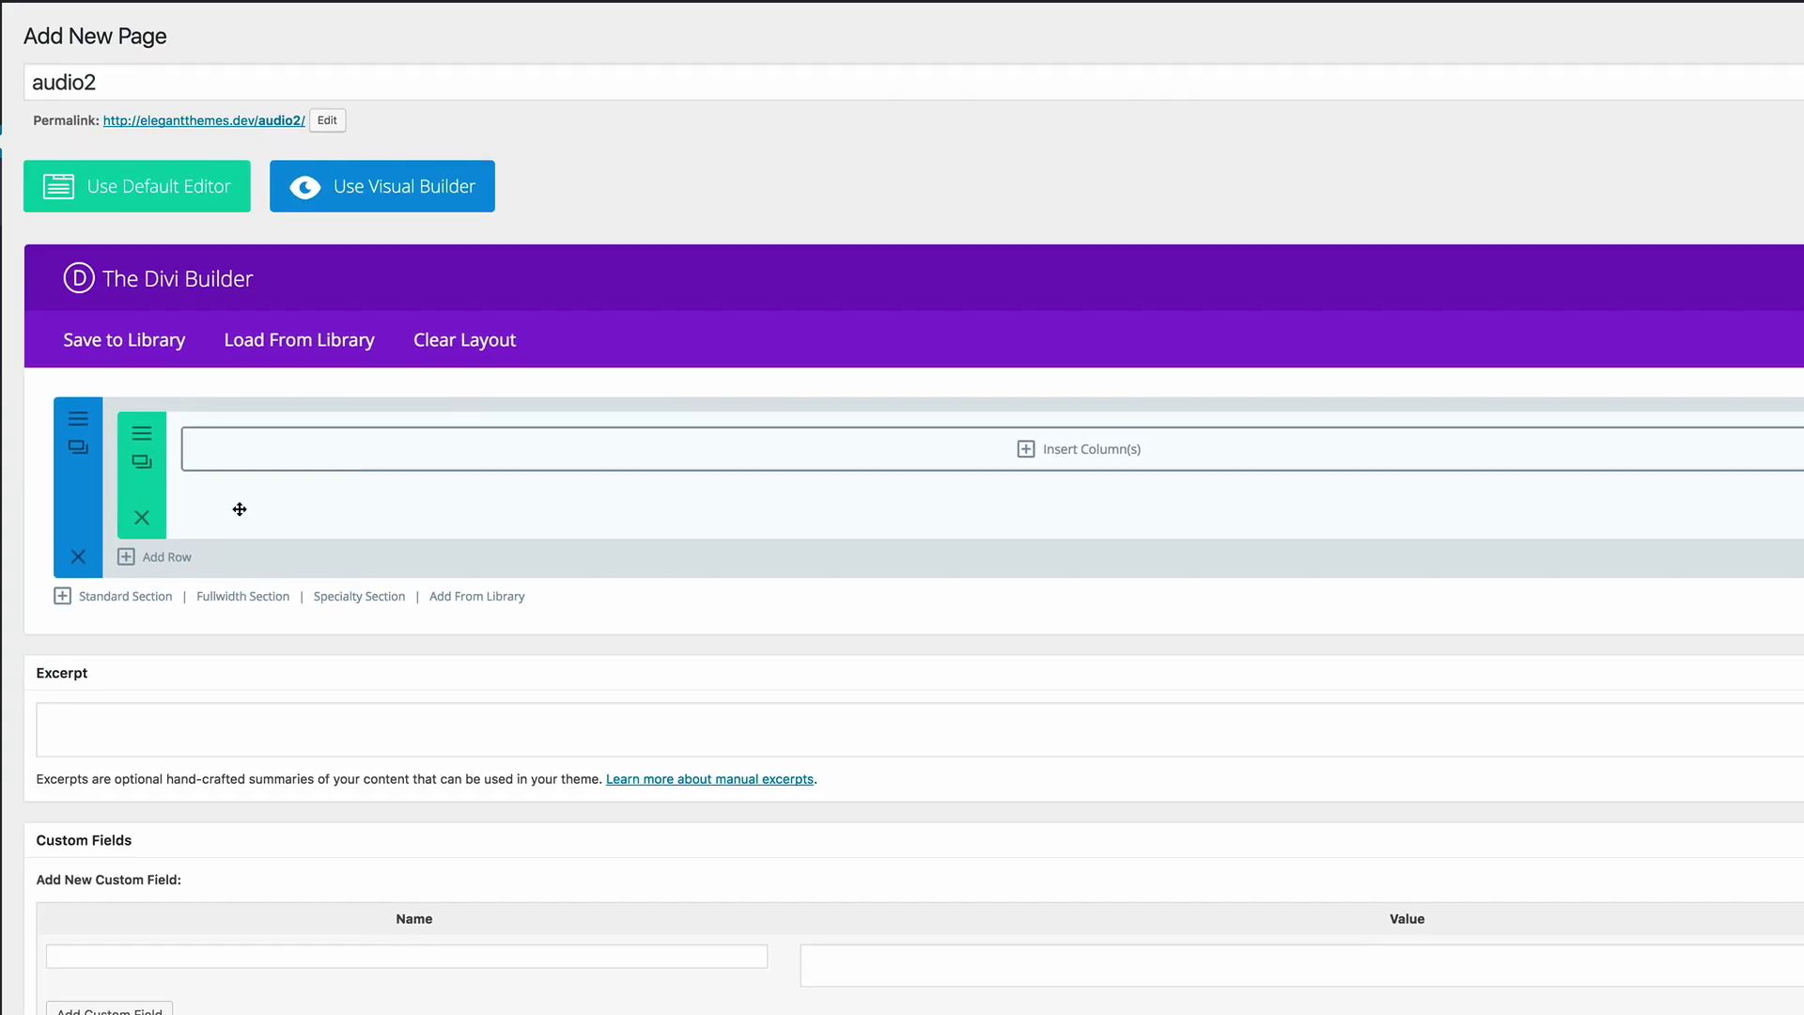
- Enable a custom row width in percent, set it to 40%, and save
{"action": "left_click", "coordinate": [143, 436]}
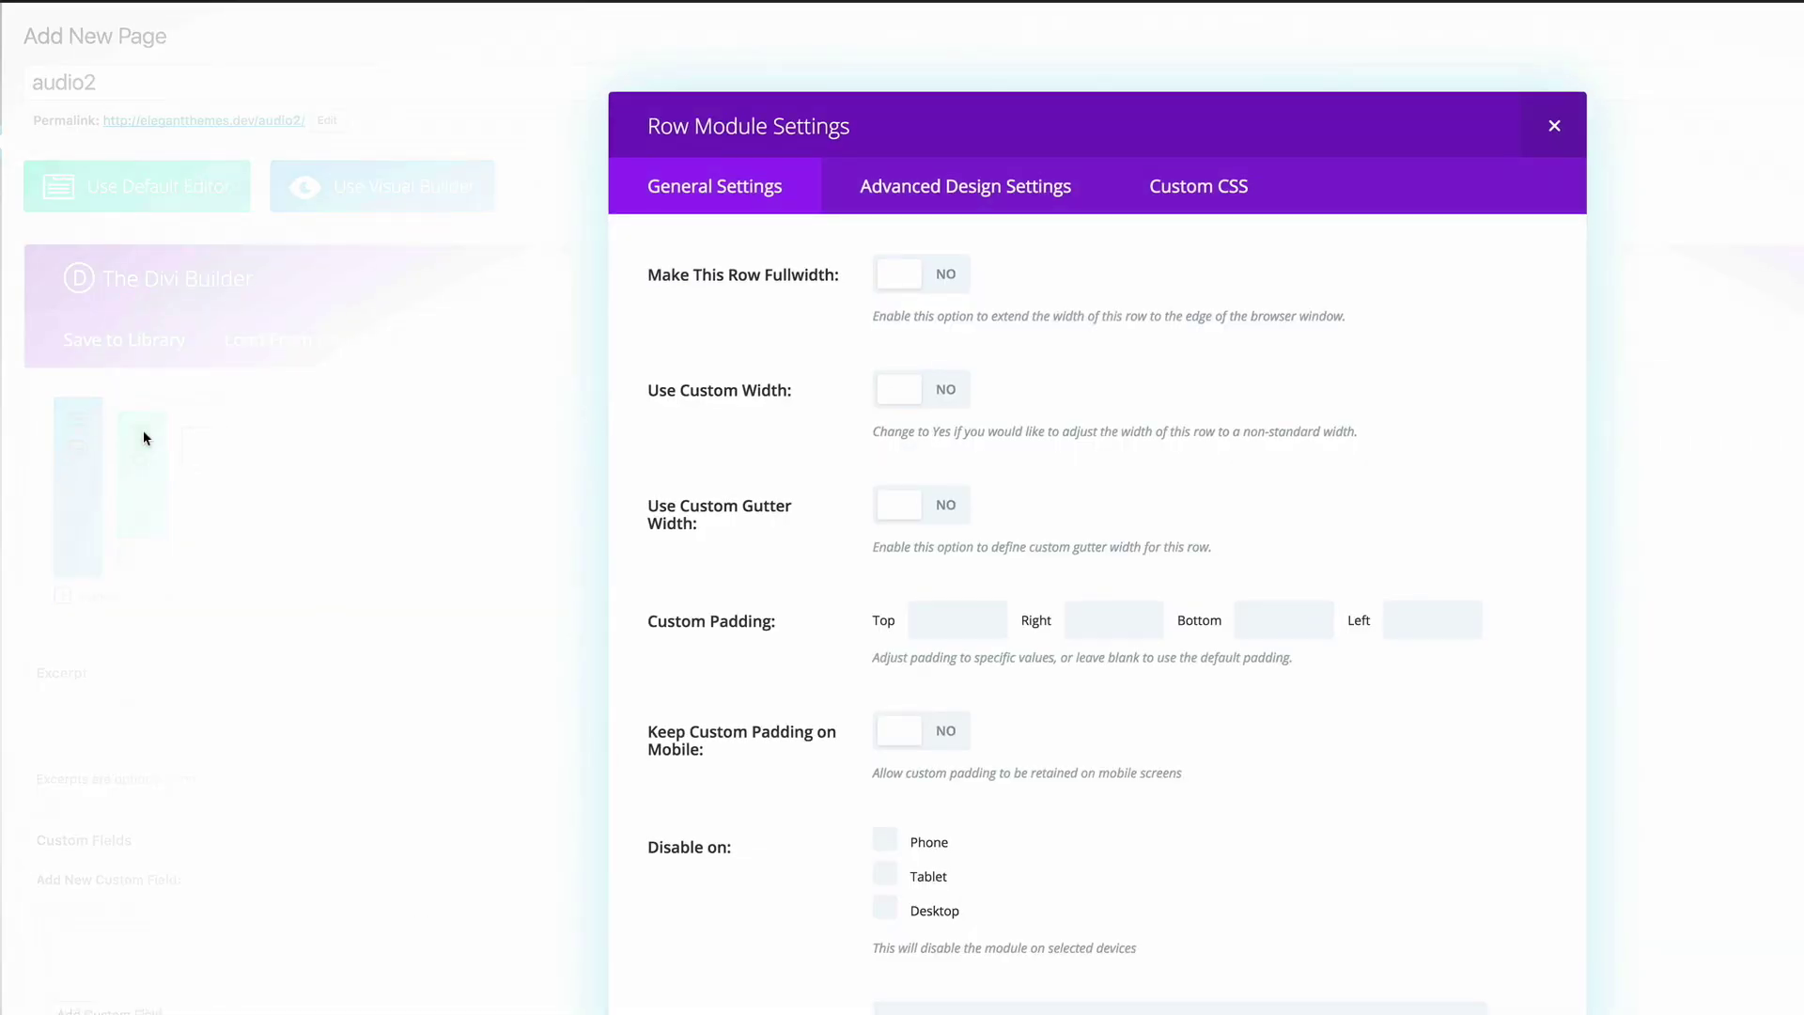
{"action": "left_click", "coordinate": [958, 393]}
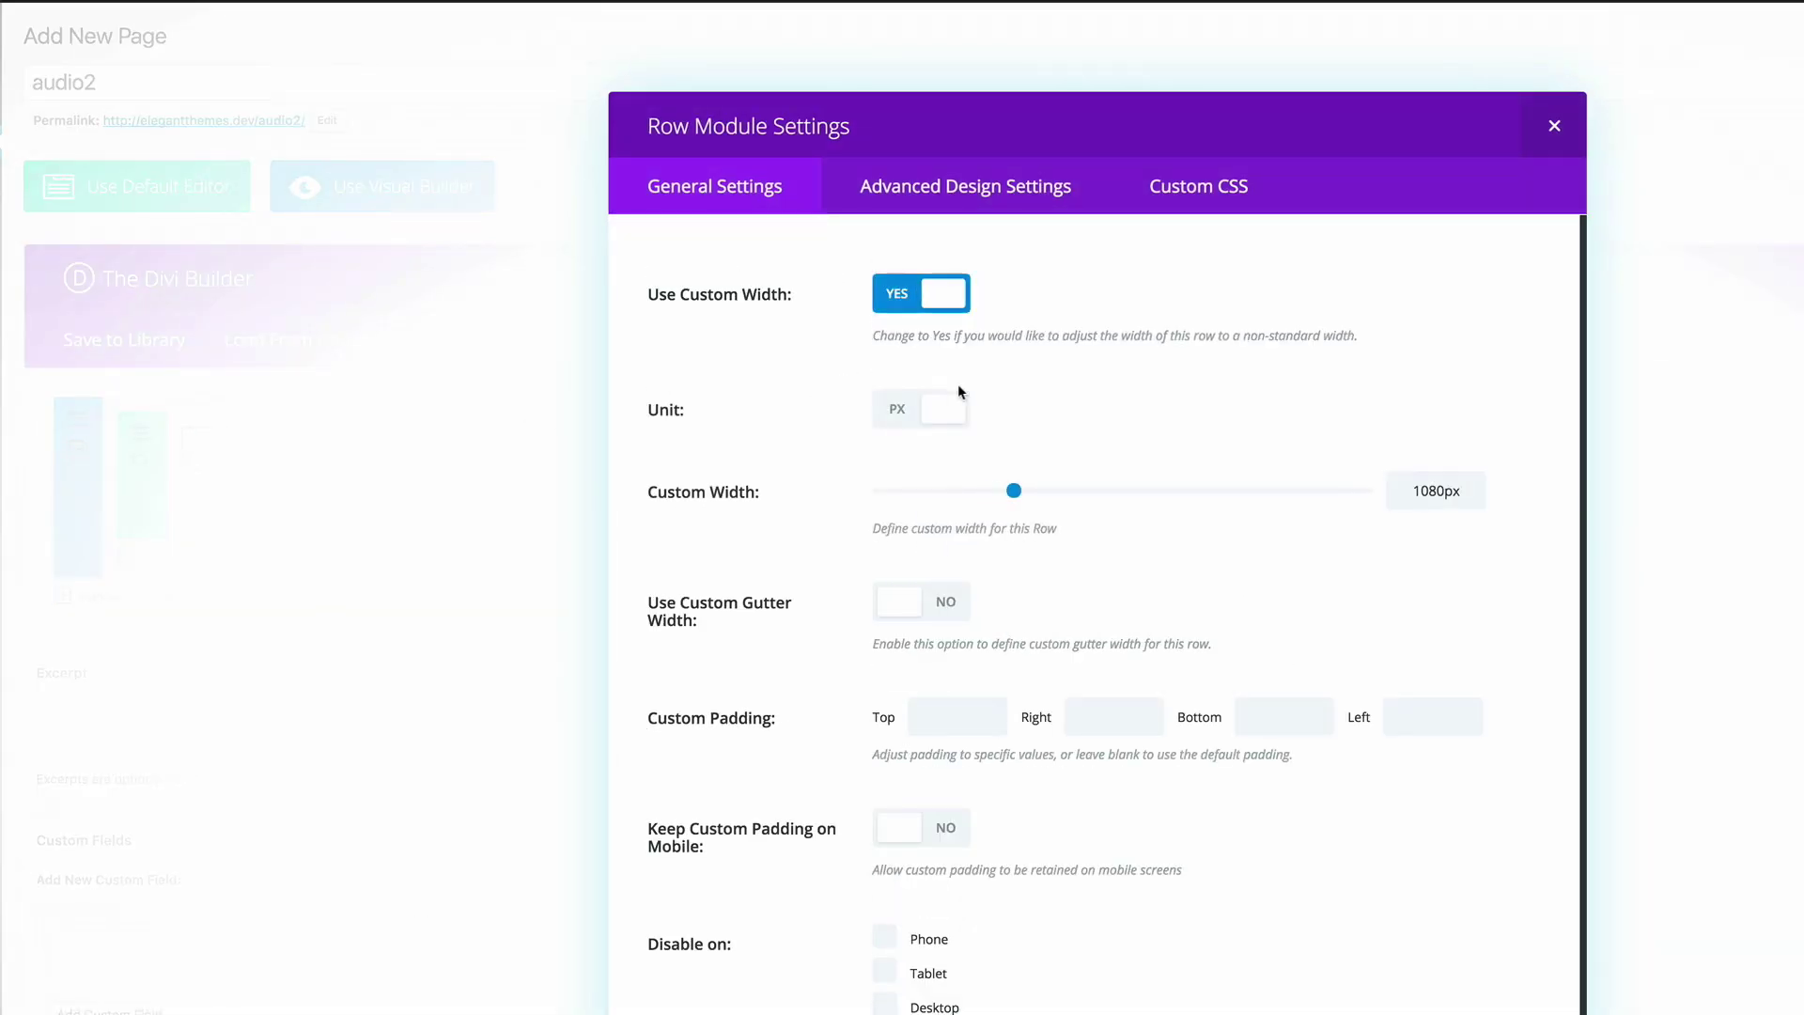
{"action": "left_click", "coordinate": [900, 411]}
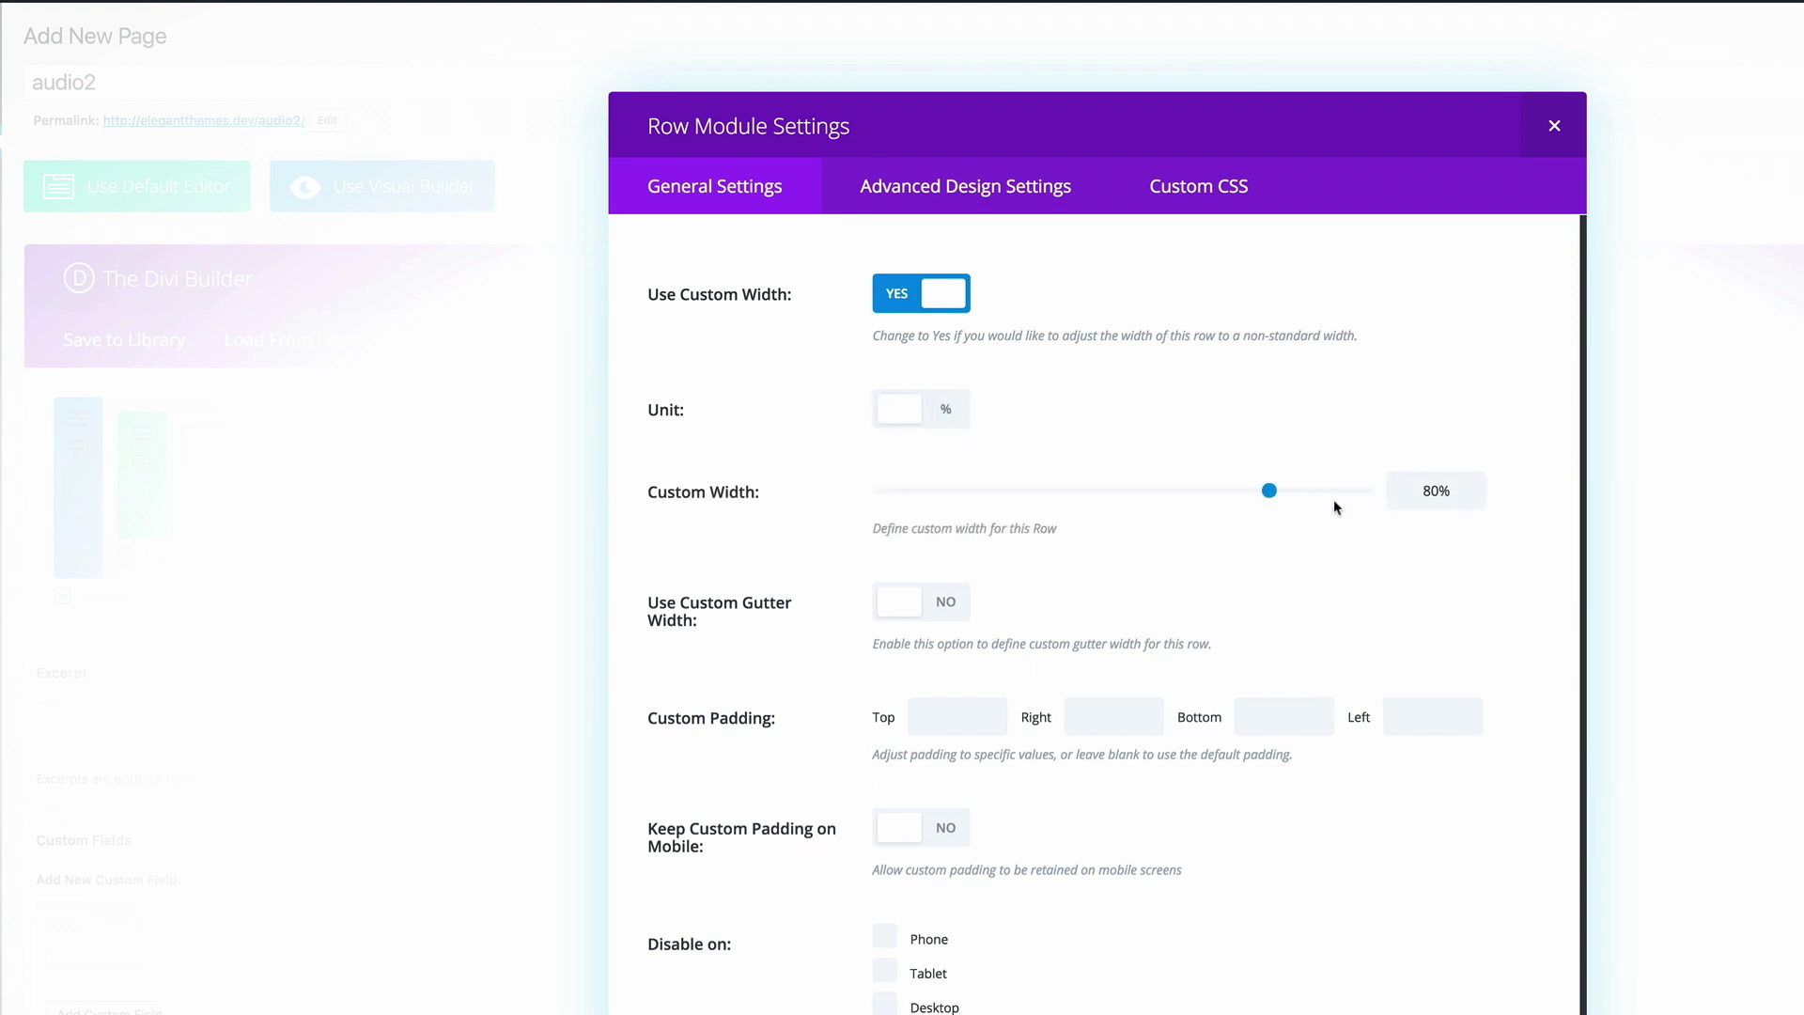
{"action": "left_click", "coordinate": [1427, 490]}
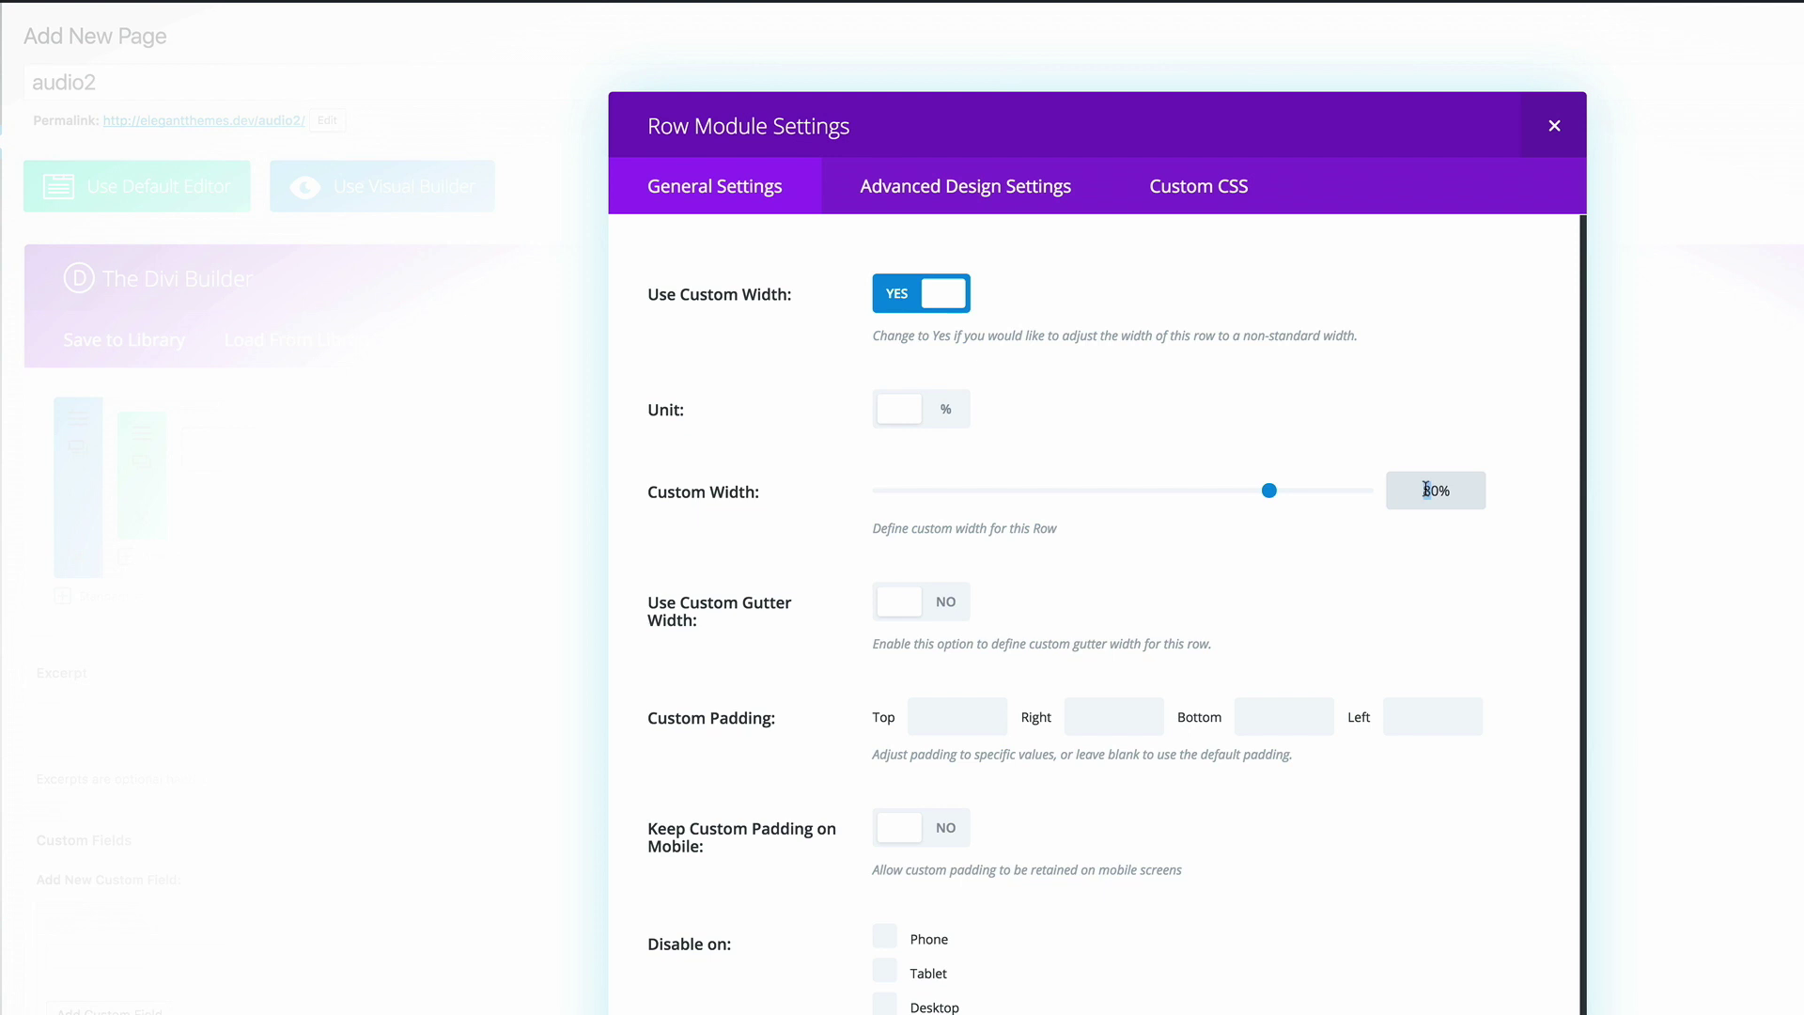
{"action": "type", "text": "4"}
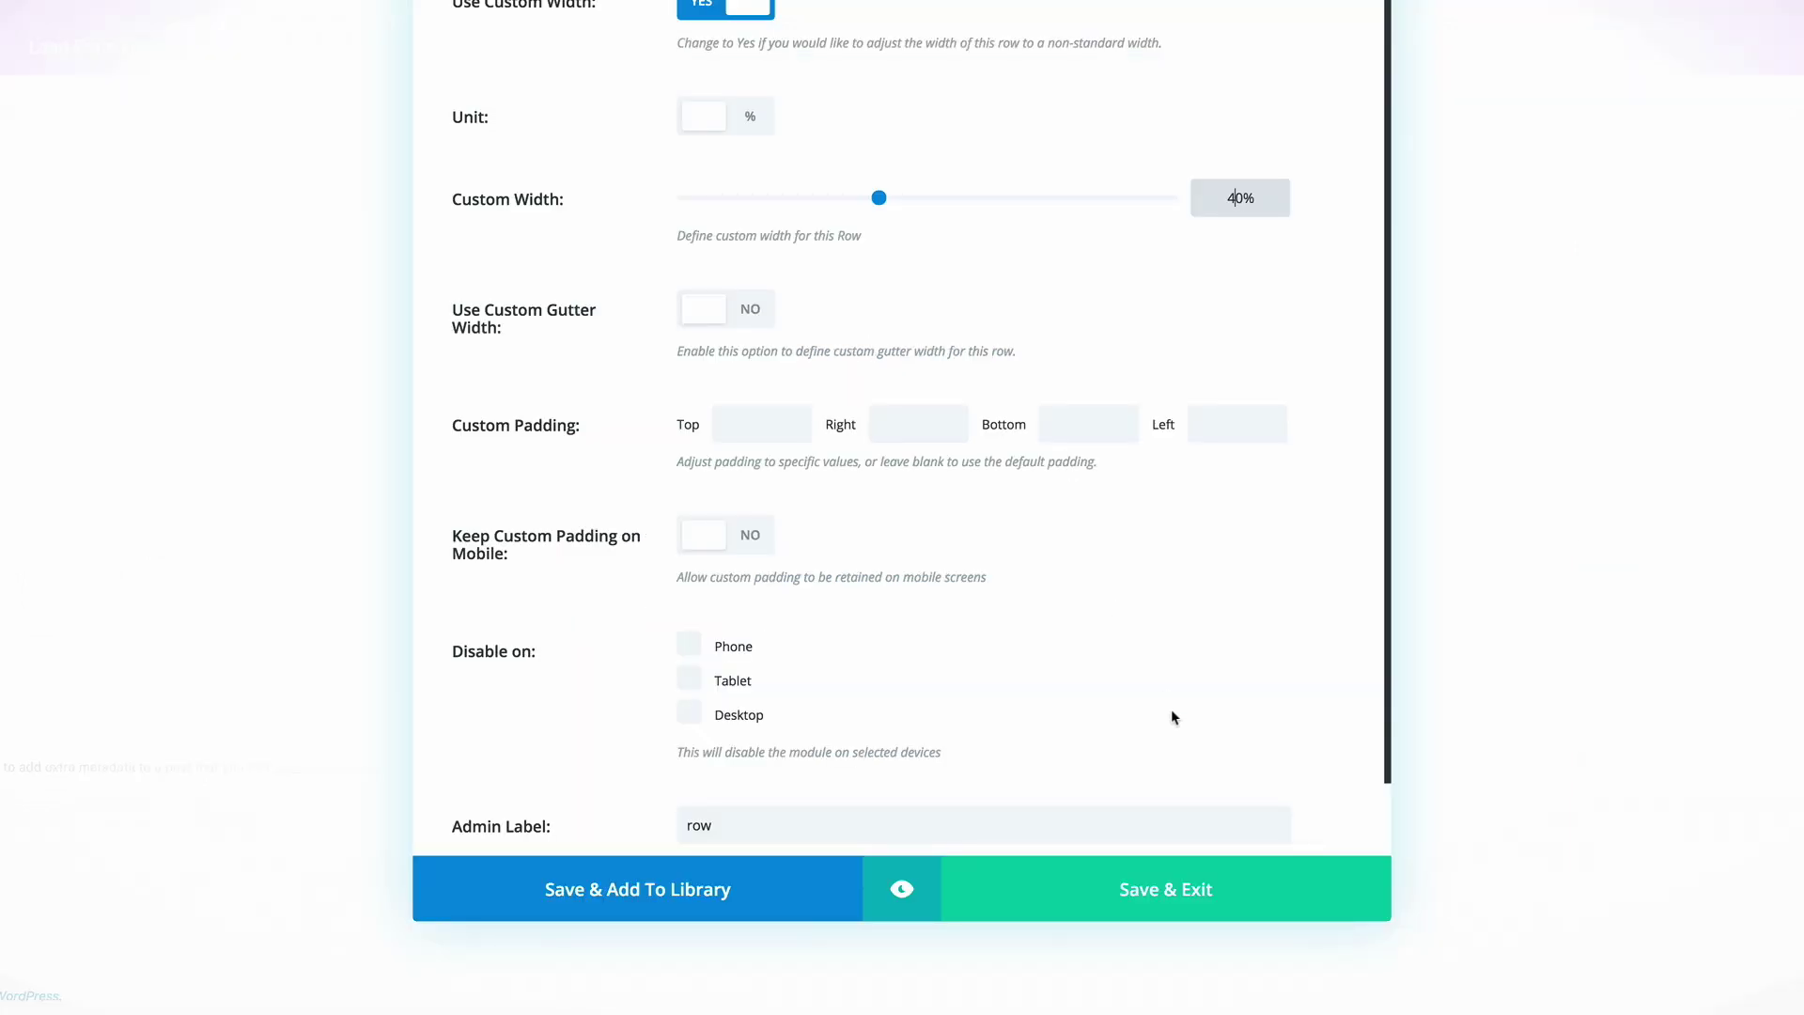
{"action": "left_click", "coordinate": [1198, 893]}
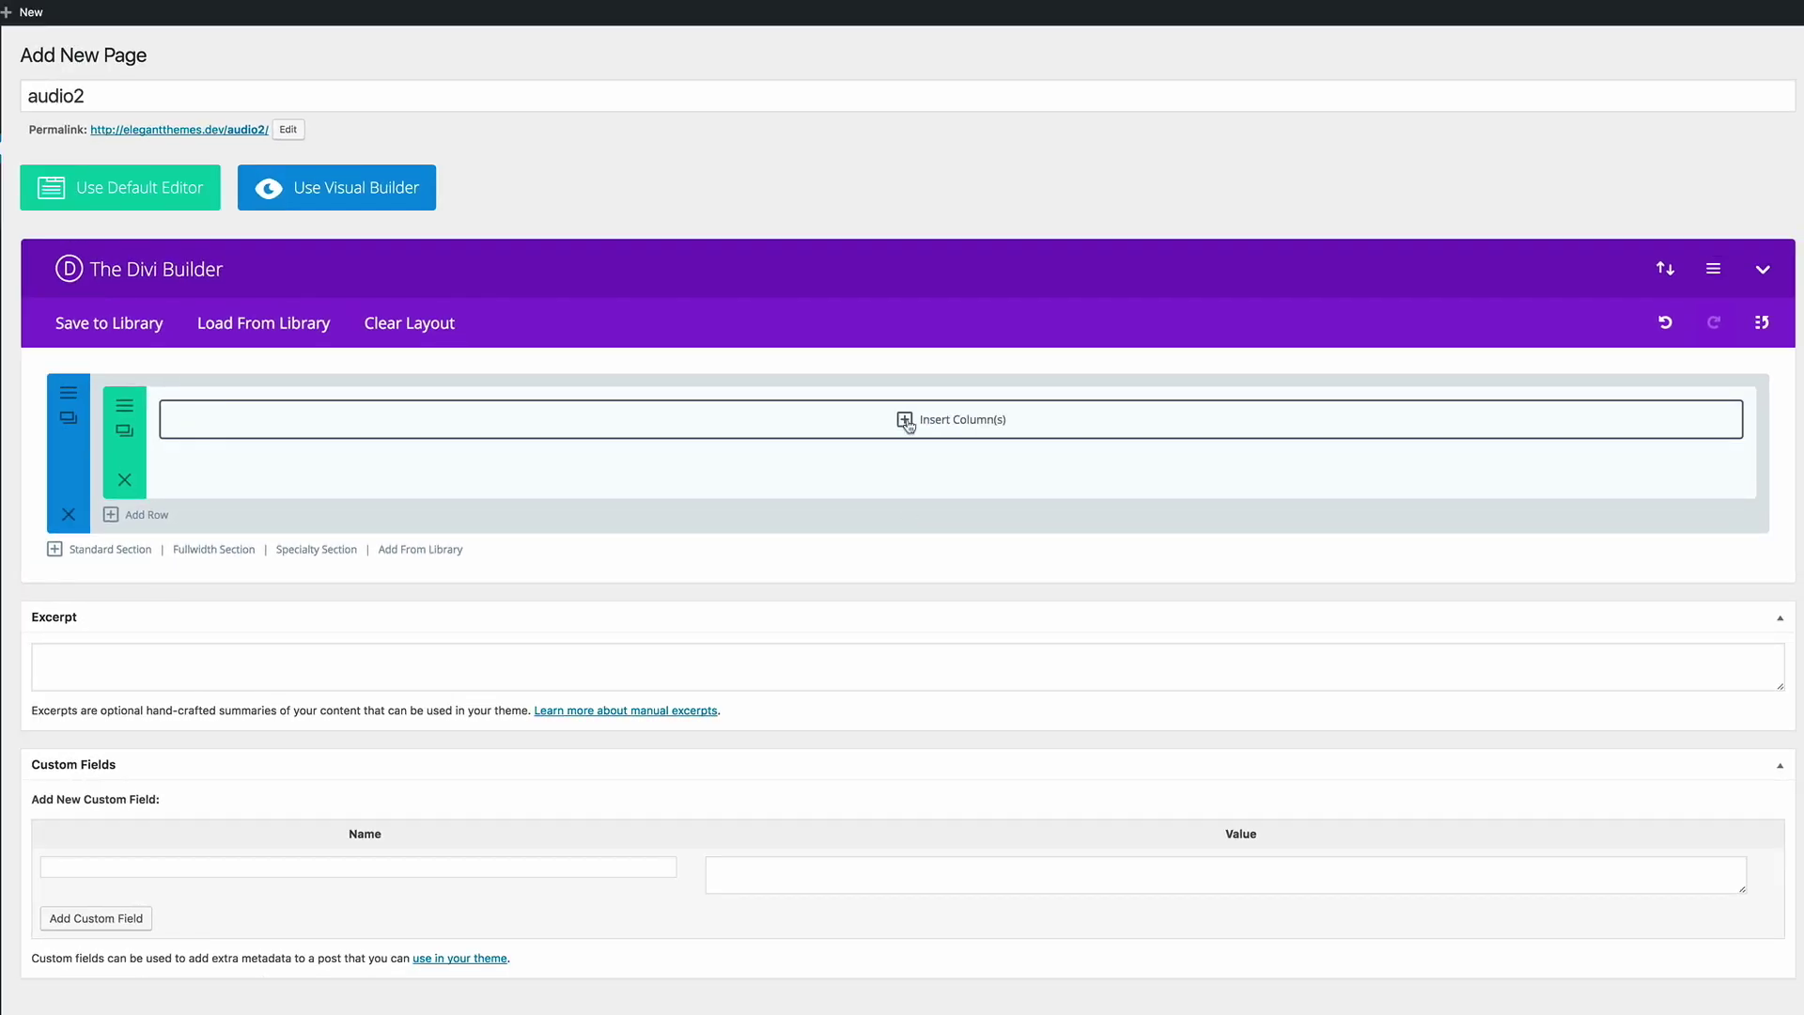
- Give the row one full-width column and add an Audio module with the song file
{"action": "left_click", "coordinate": [905, 421]}
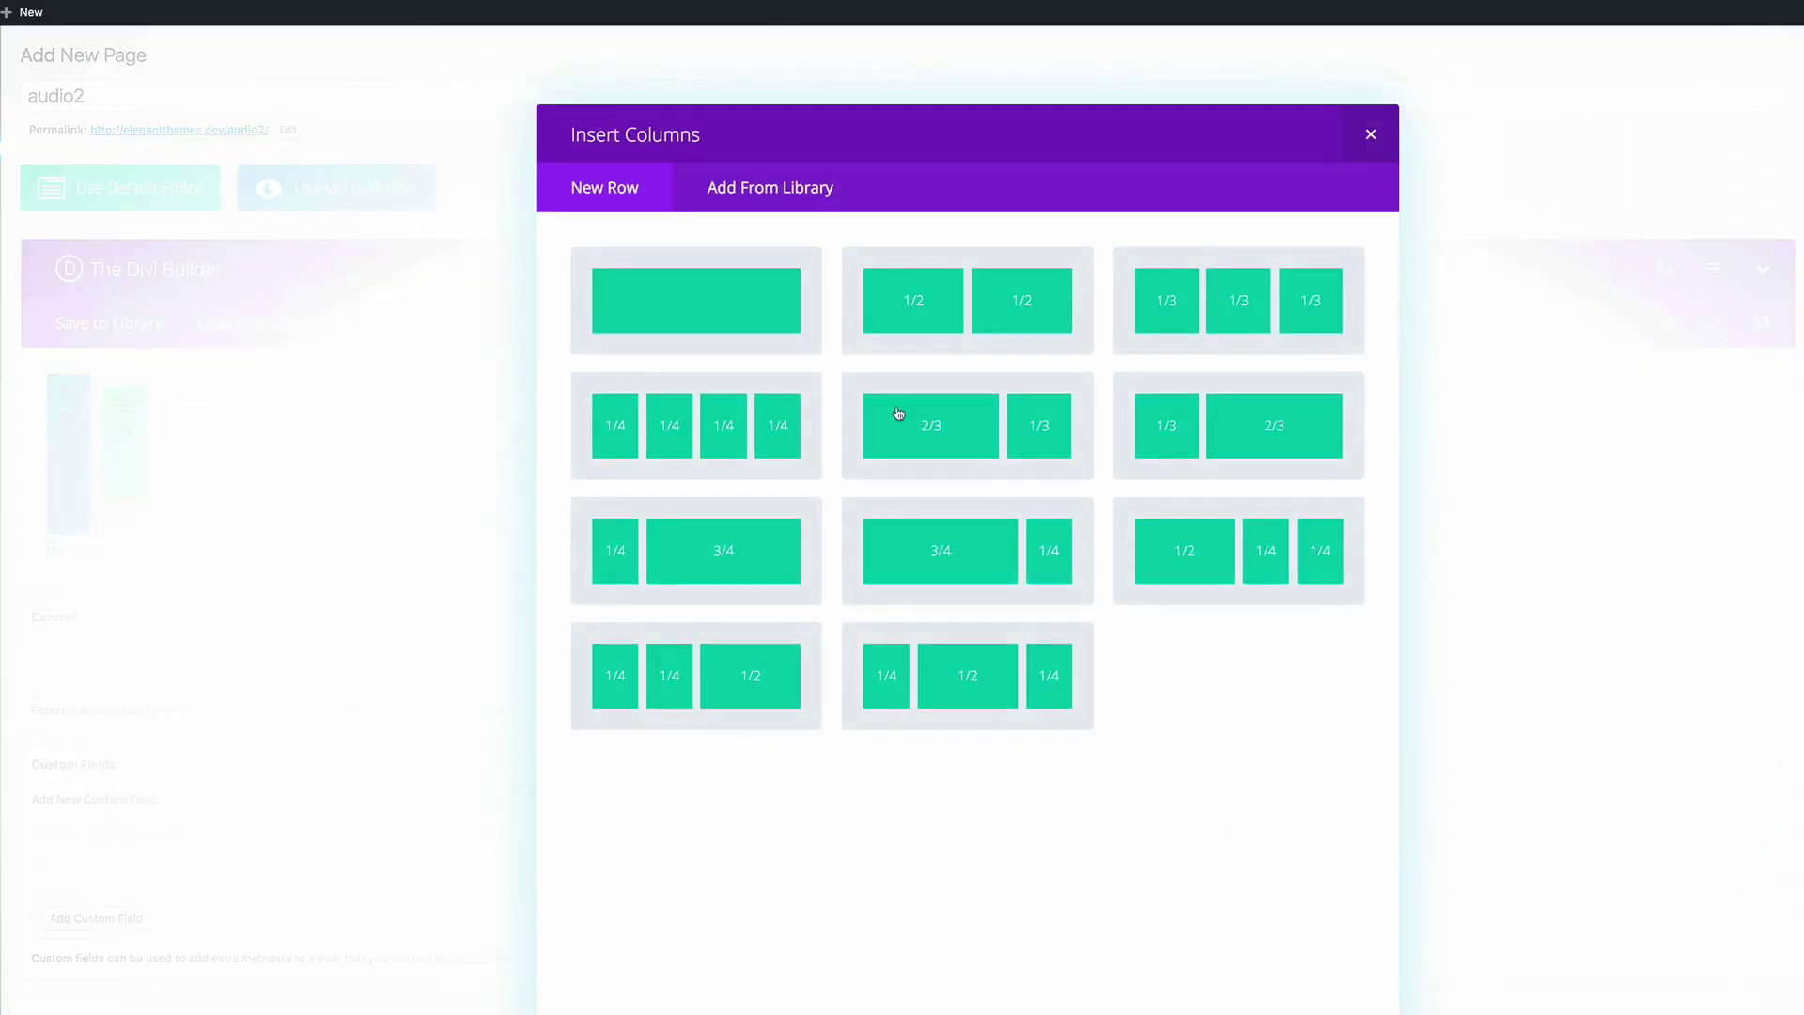
{"action": "left_click", "coordinate": [699, 299]}
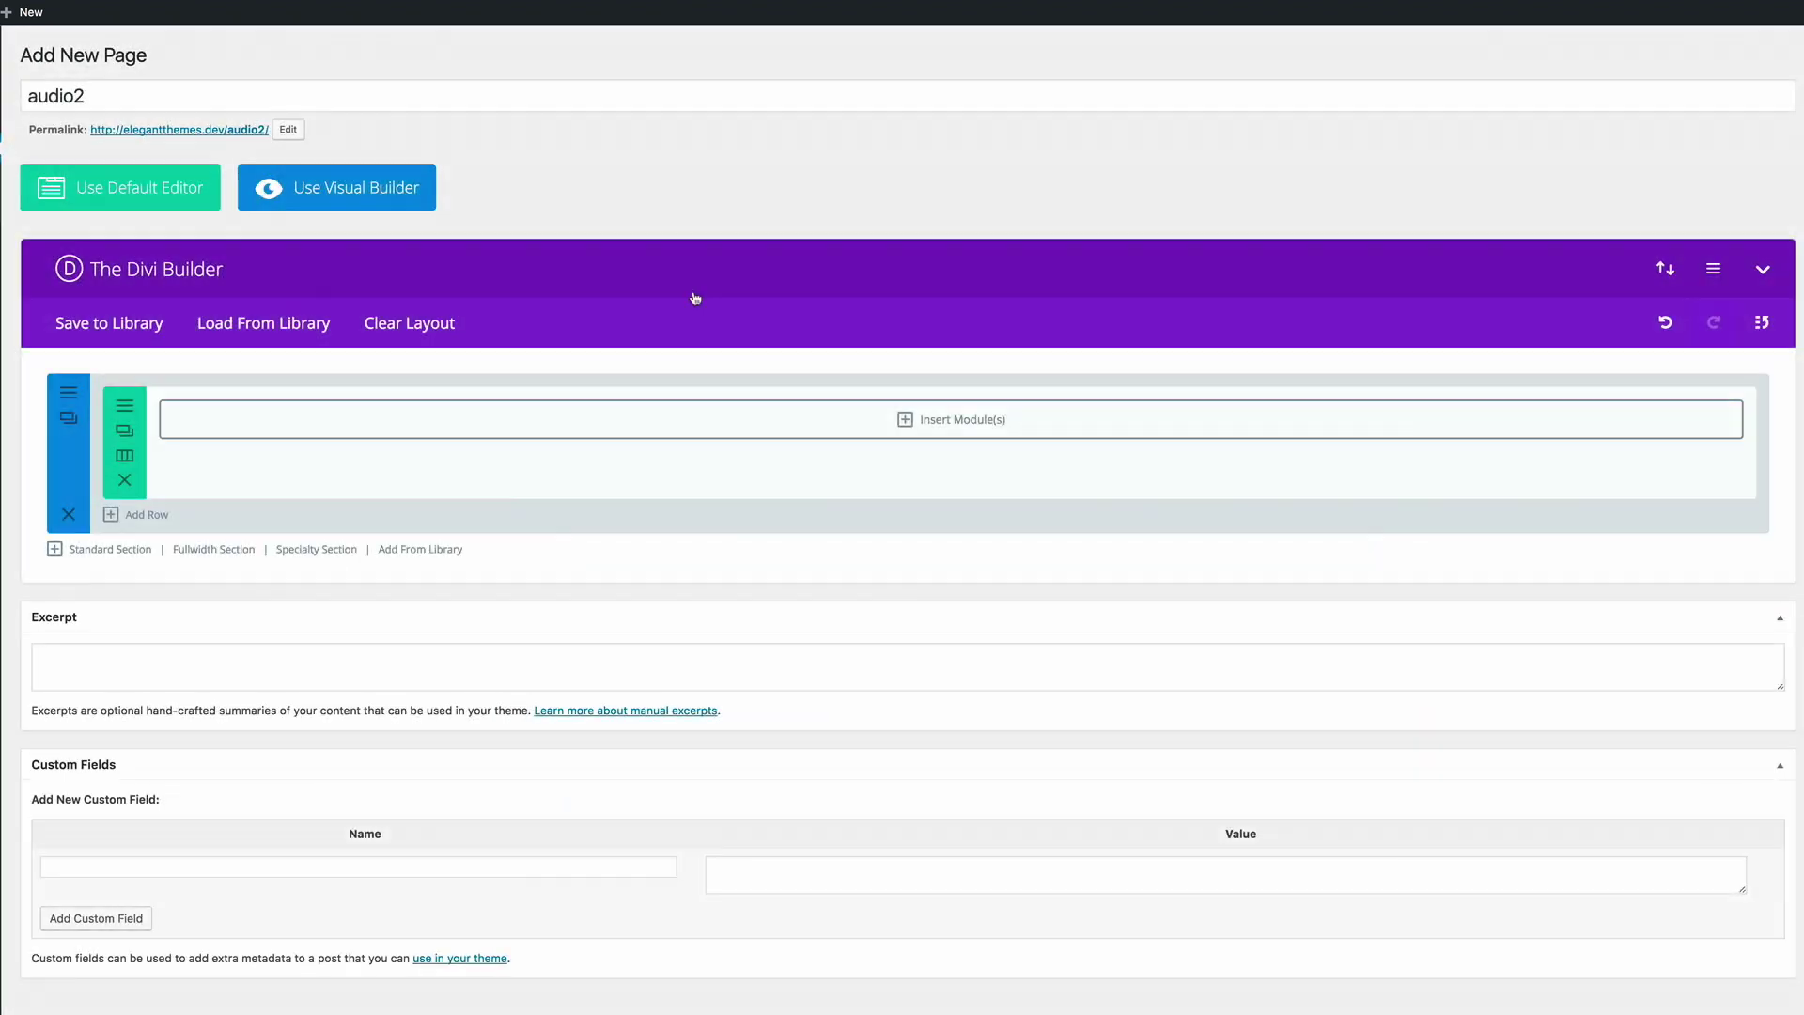
{"action": "left_click", "coordinate": [907, 420]}
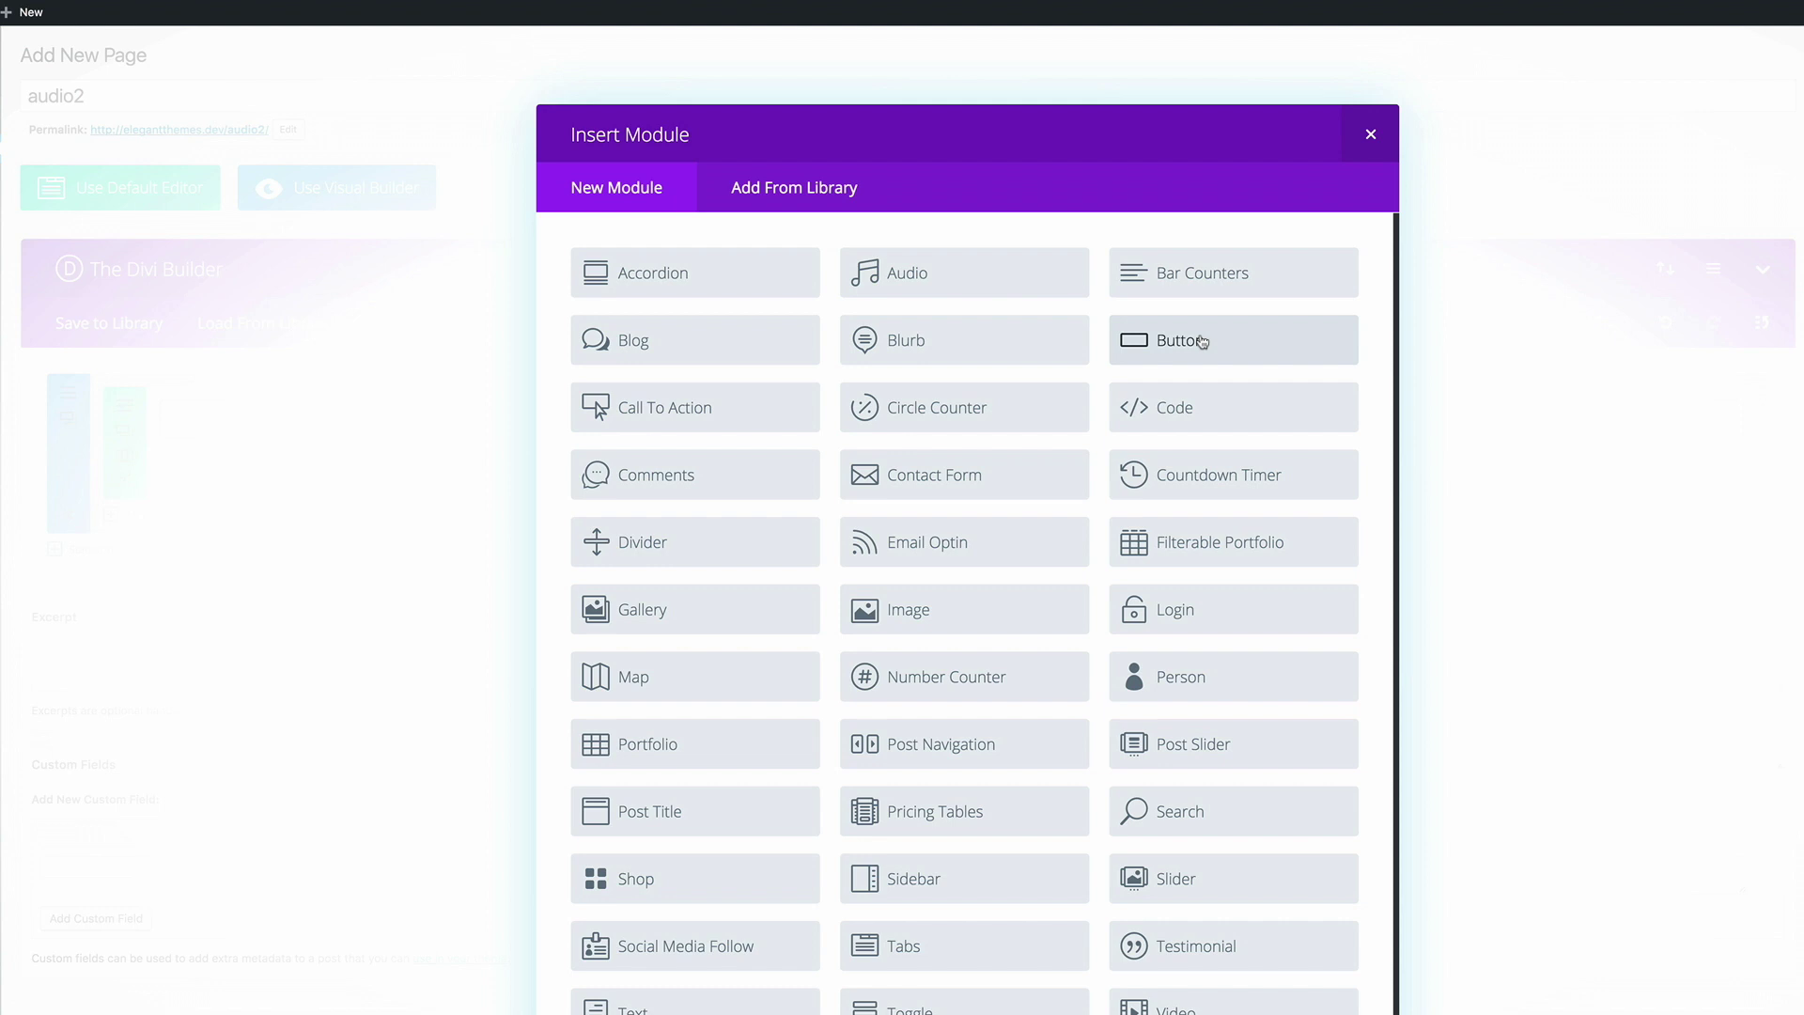
{"action": "left_click", "coordinate": [877, 269]}
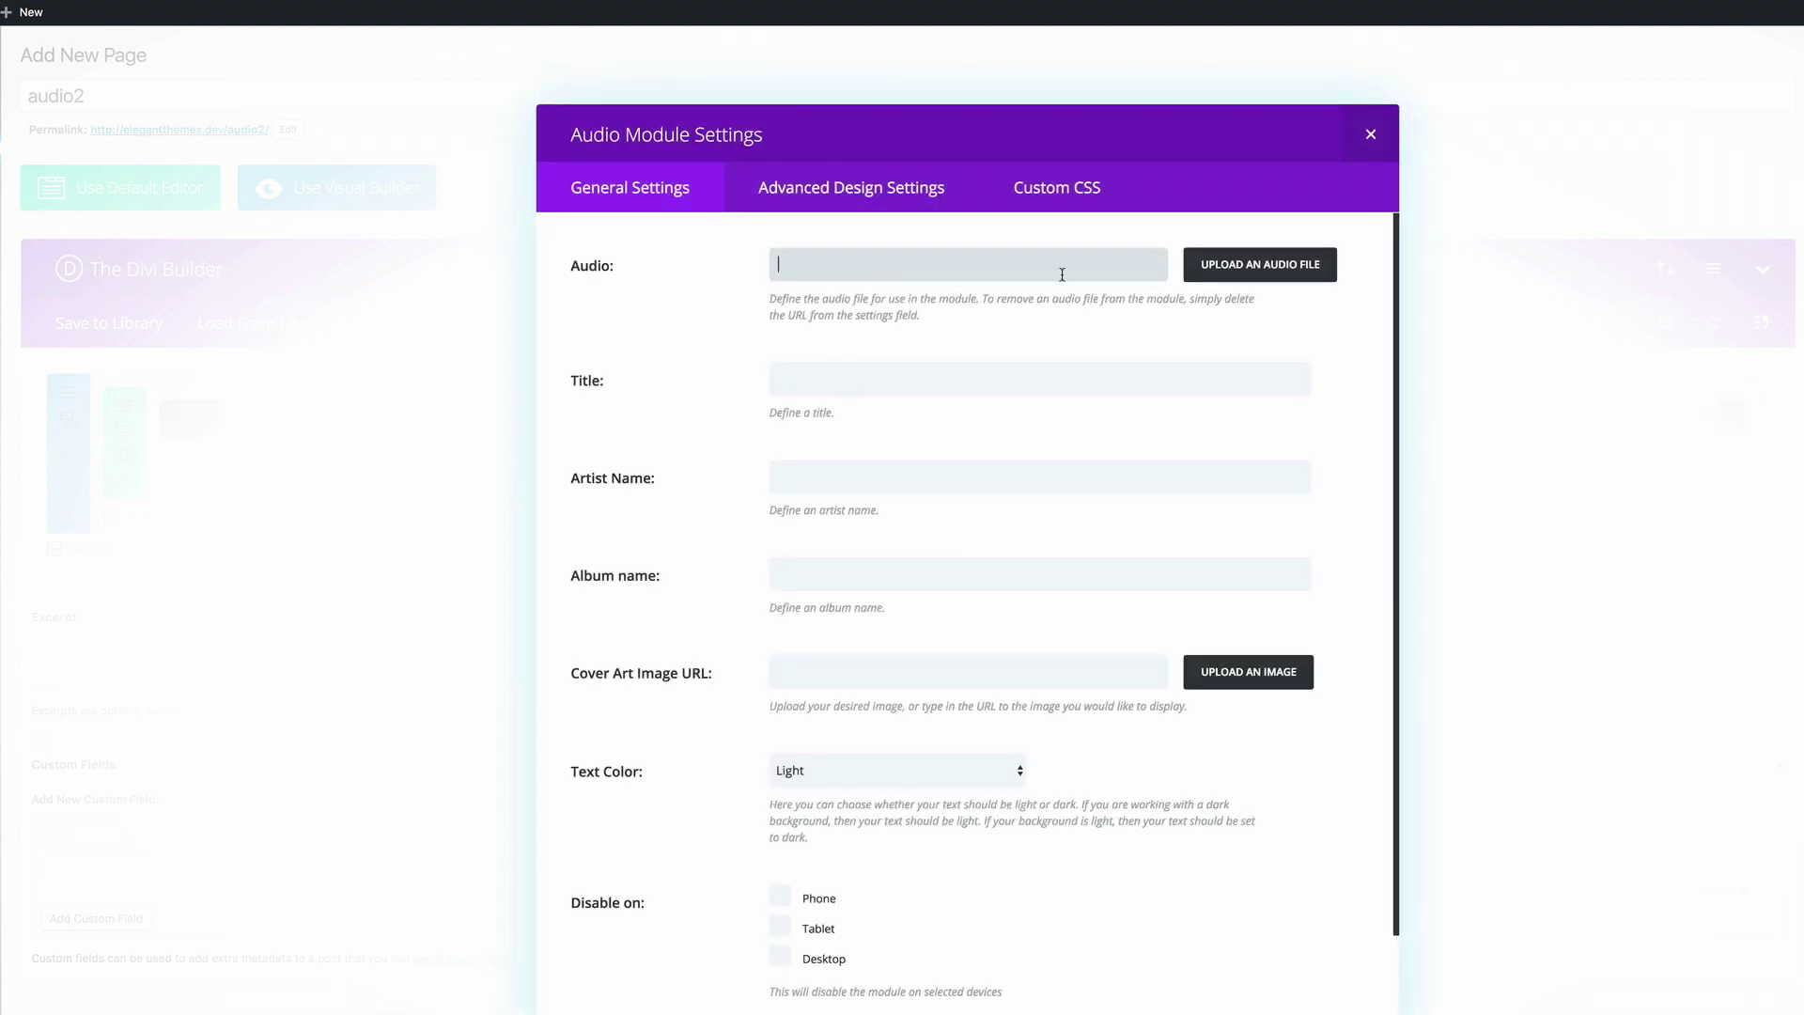
{"action": "left_click", "coordinate": [1271, 272]}
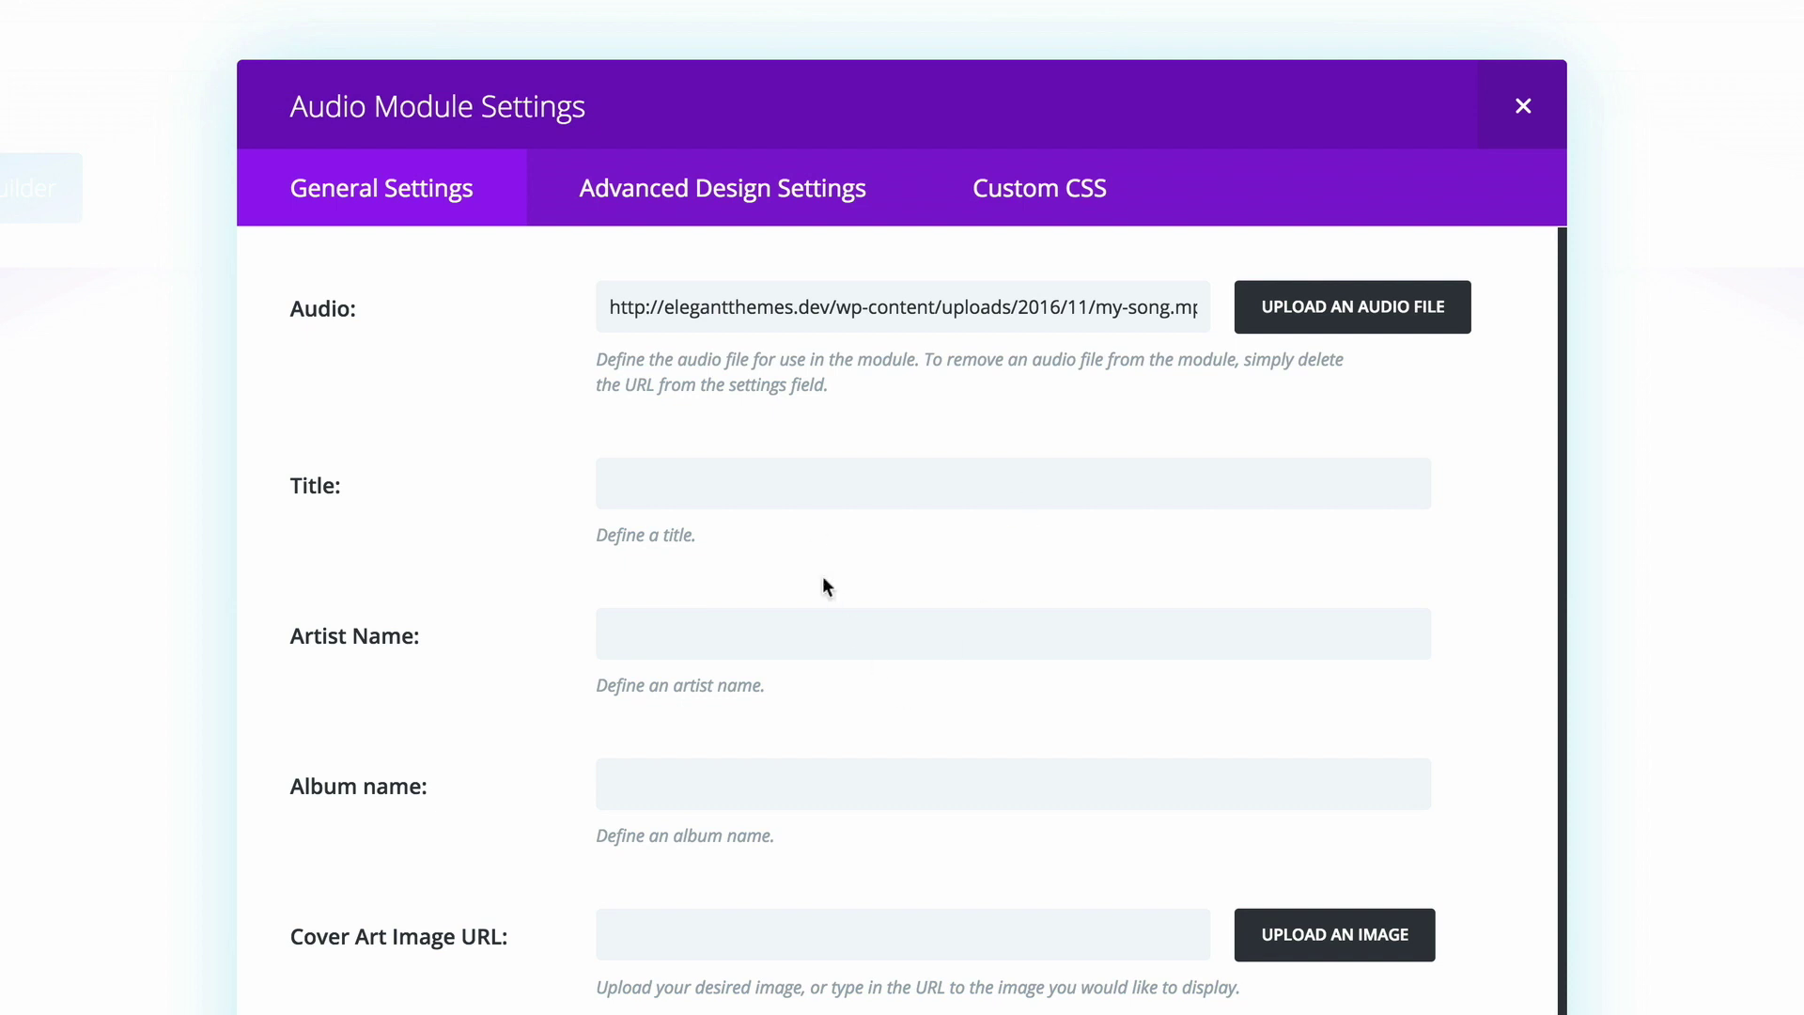
- Enter title 'Money Maker', artist 'One hit wonder' and album 'Blink of an eye'
{"action": "left_click", "coordinate": [808, 481]}
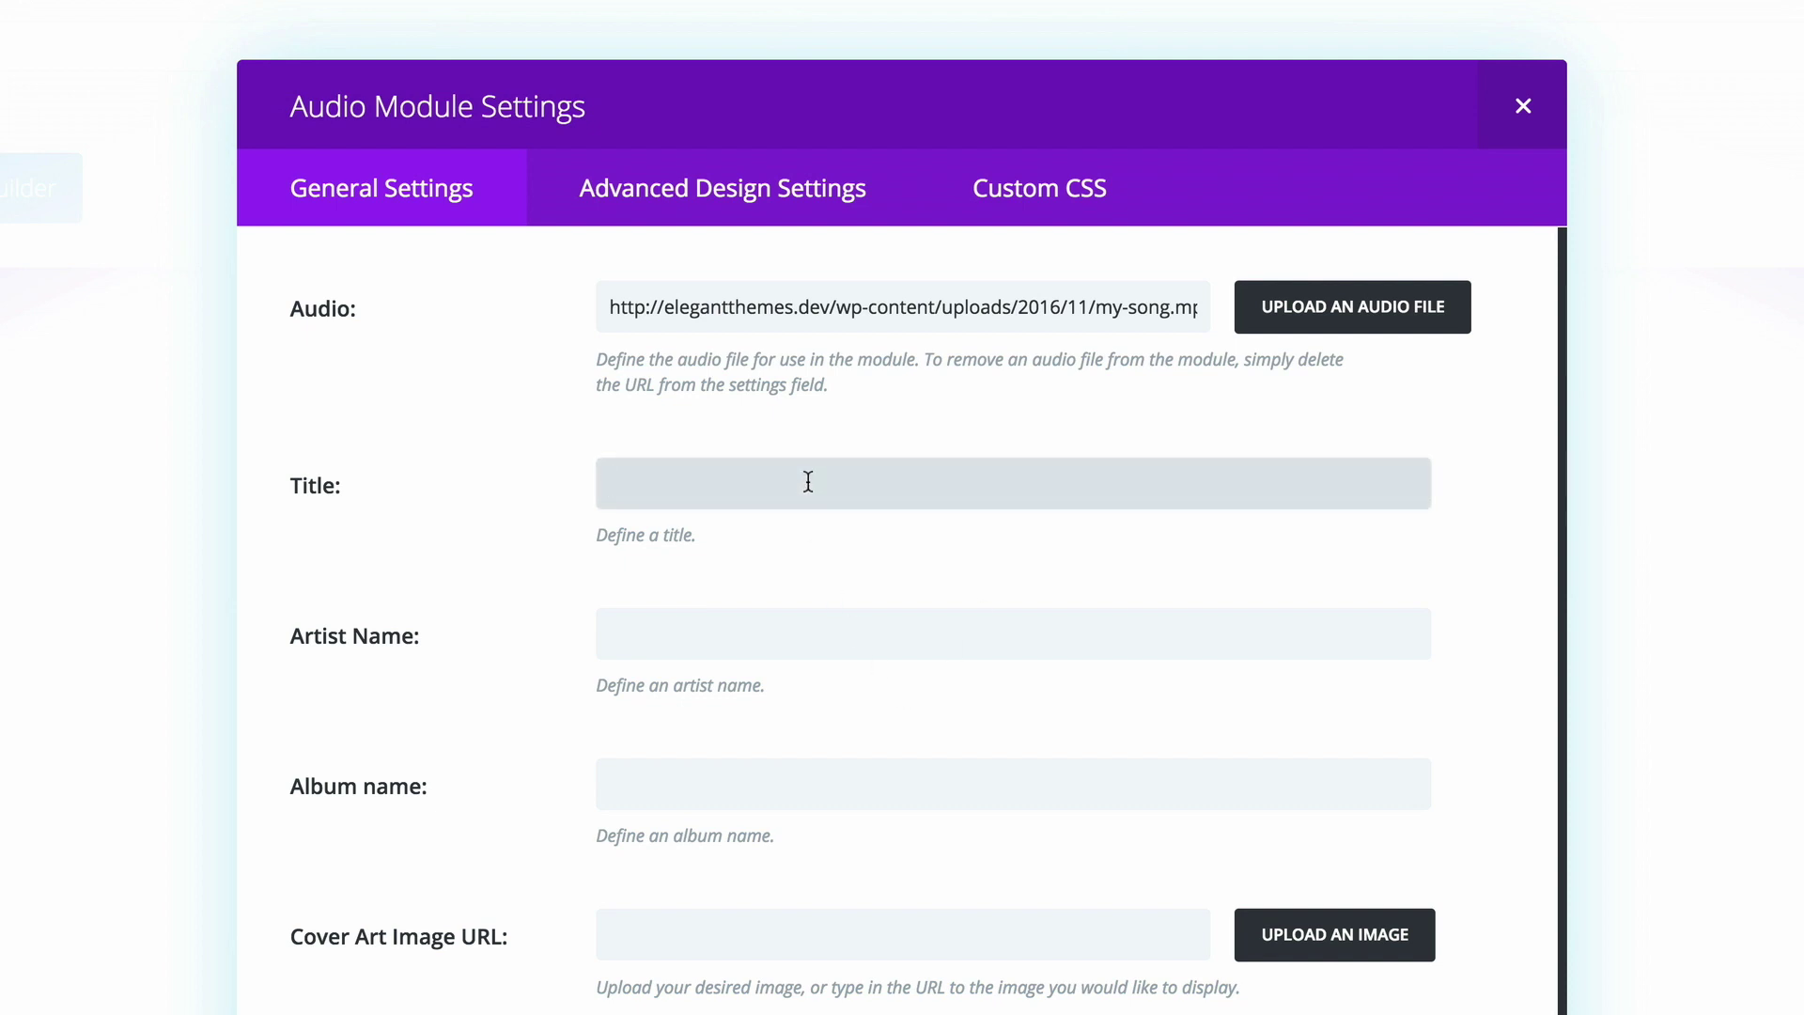
{"action": "type", "text": "Money Maker"}
{"action": "left_click", "coordinate": [794, 622]}
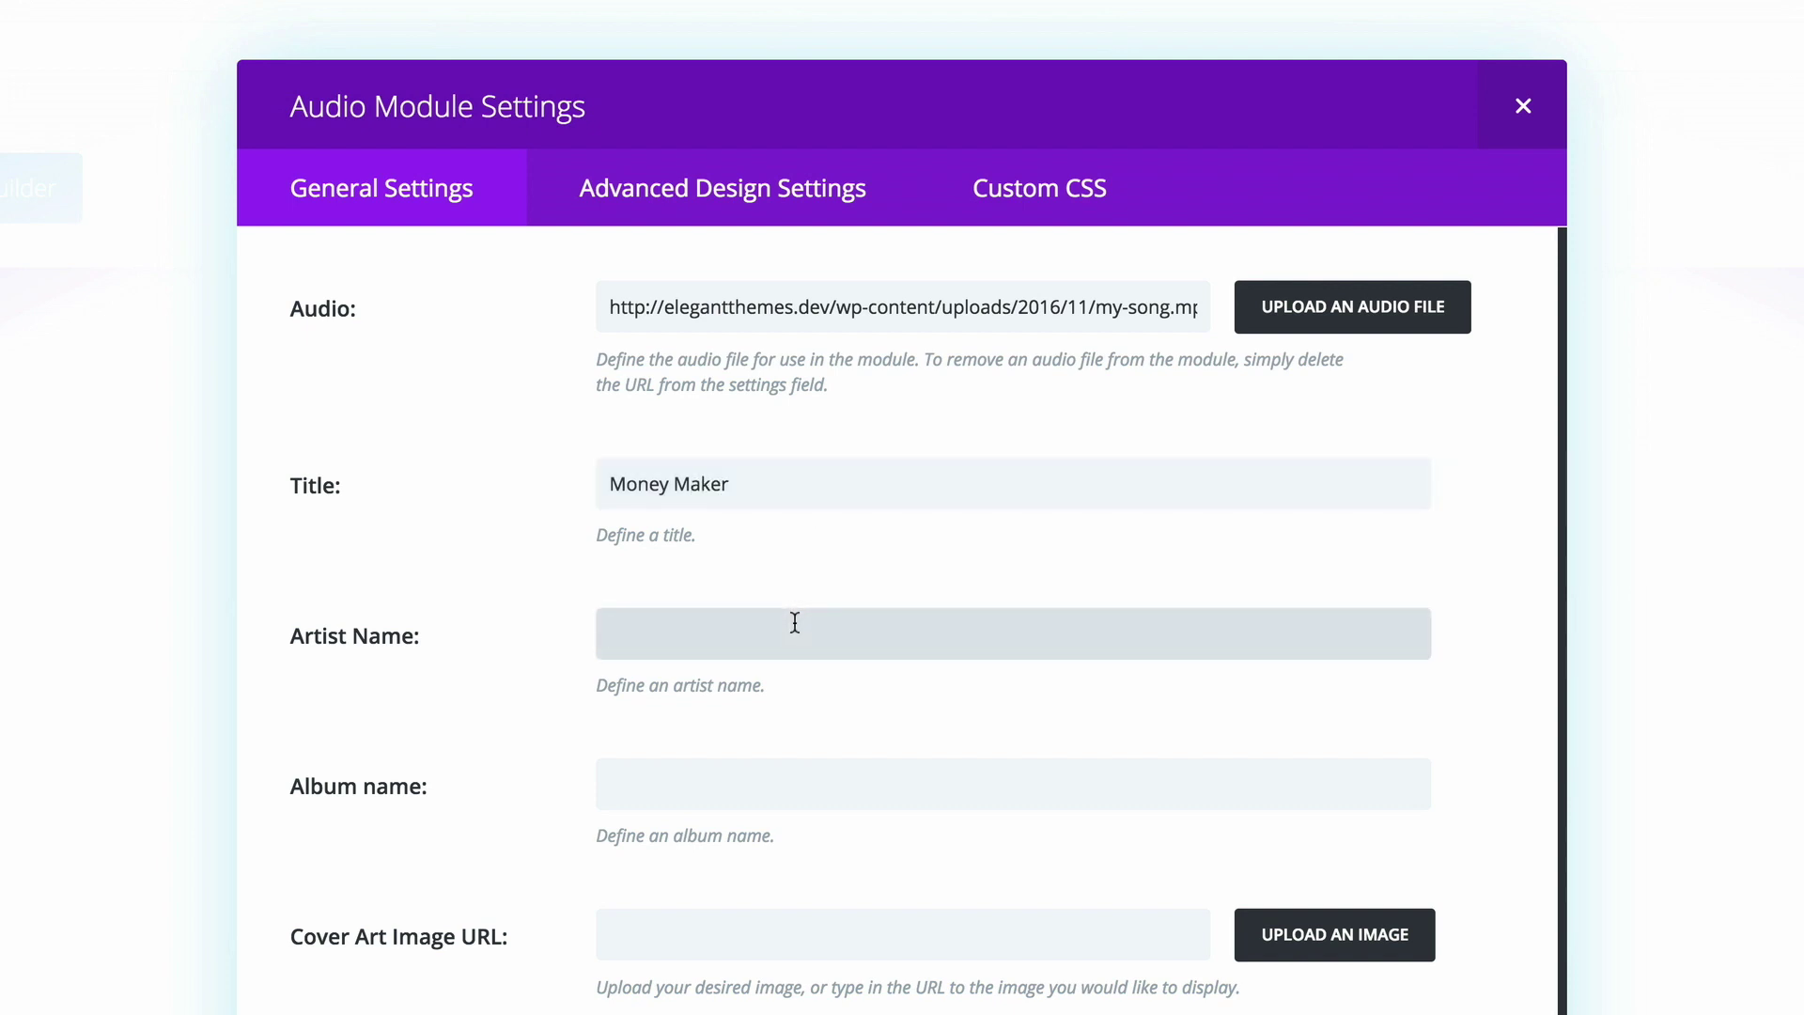
{"action": "type", "text": "One hit wonder"}
{"action": "left_click", "coordinate": [813, 776]}
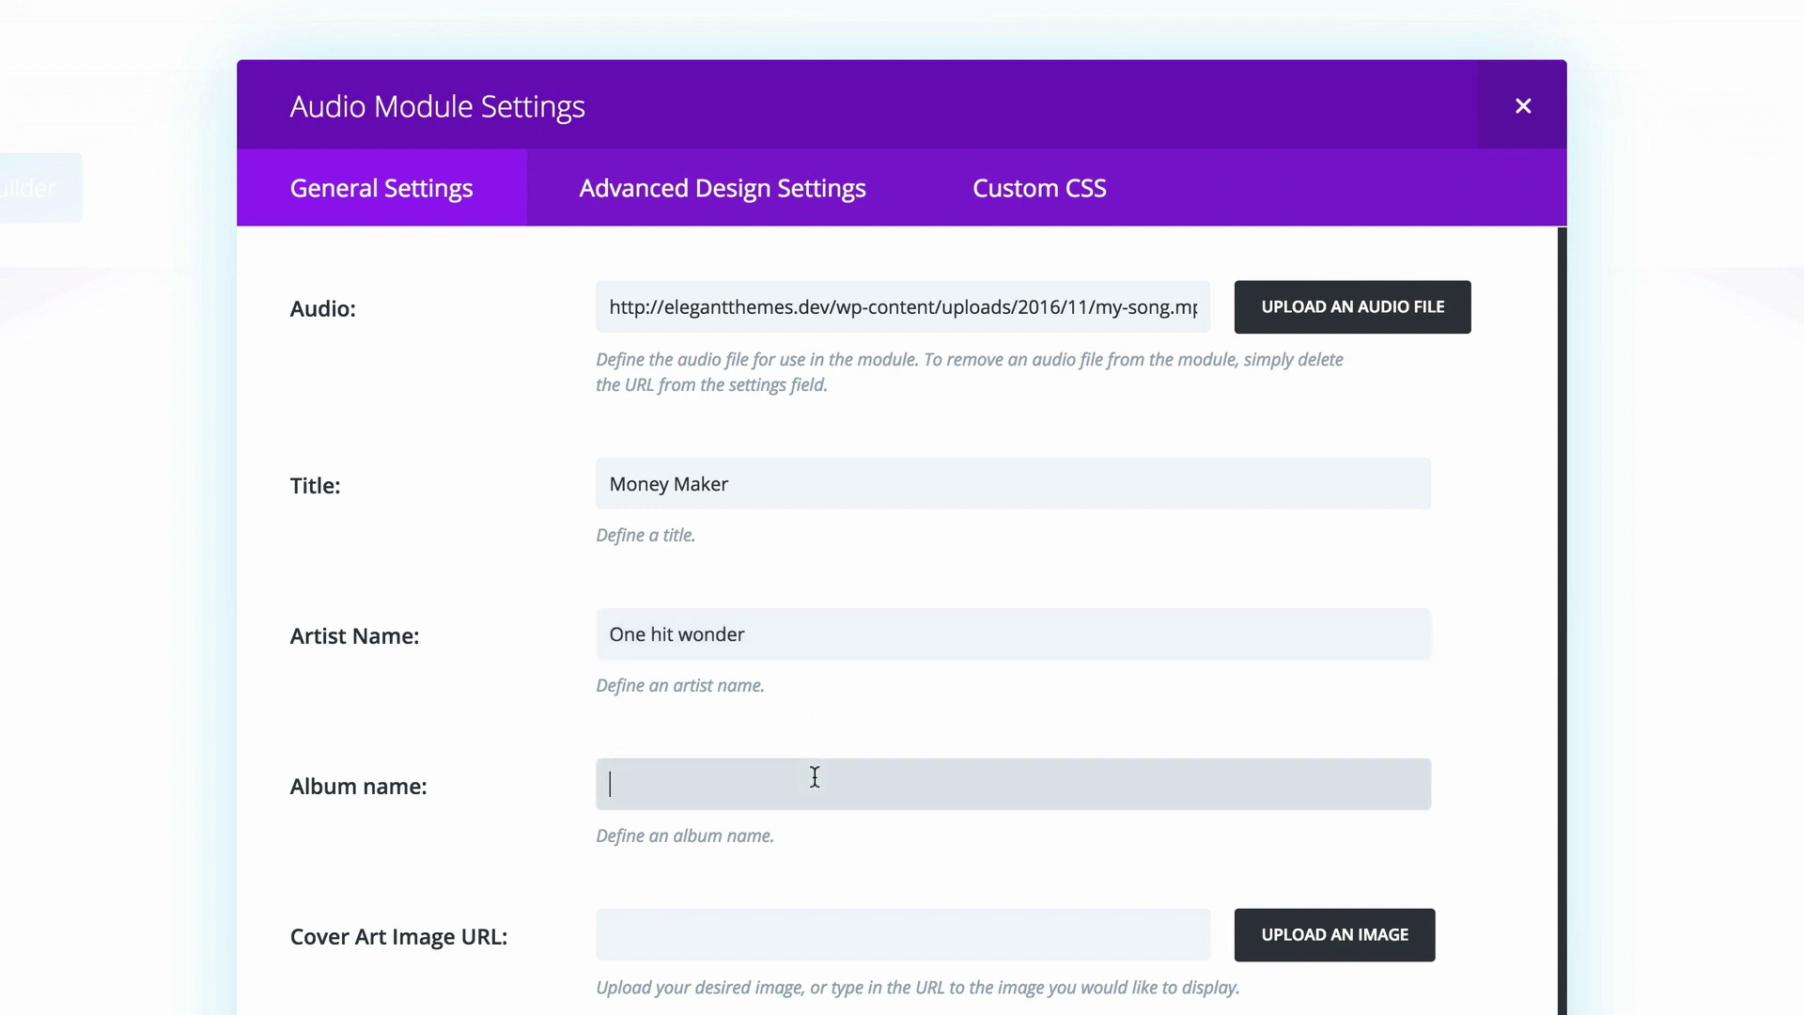
{"action": "type", "text": "Blink of an eye"}
{"action": "left_click", "coordinate": [505, 306]}
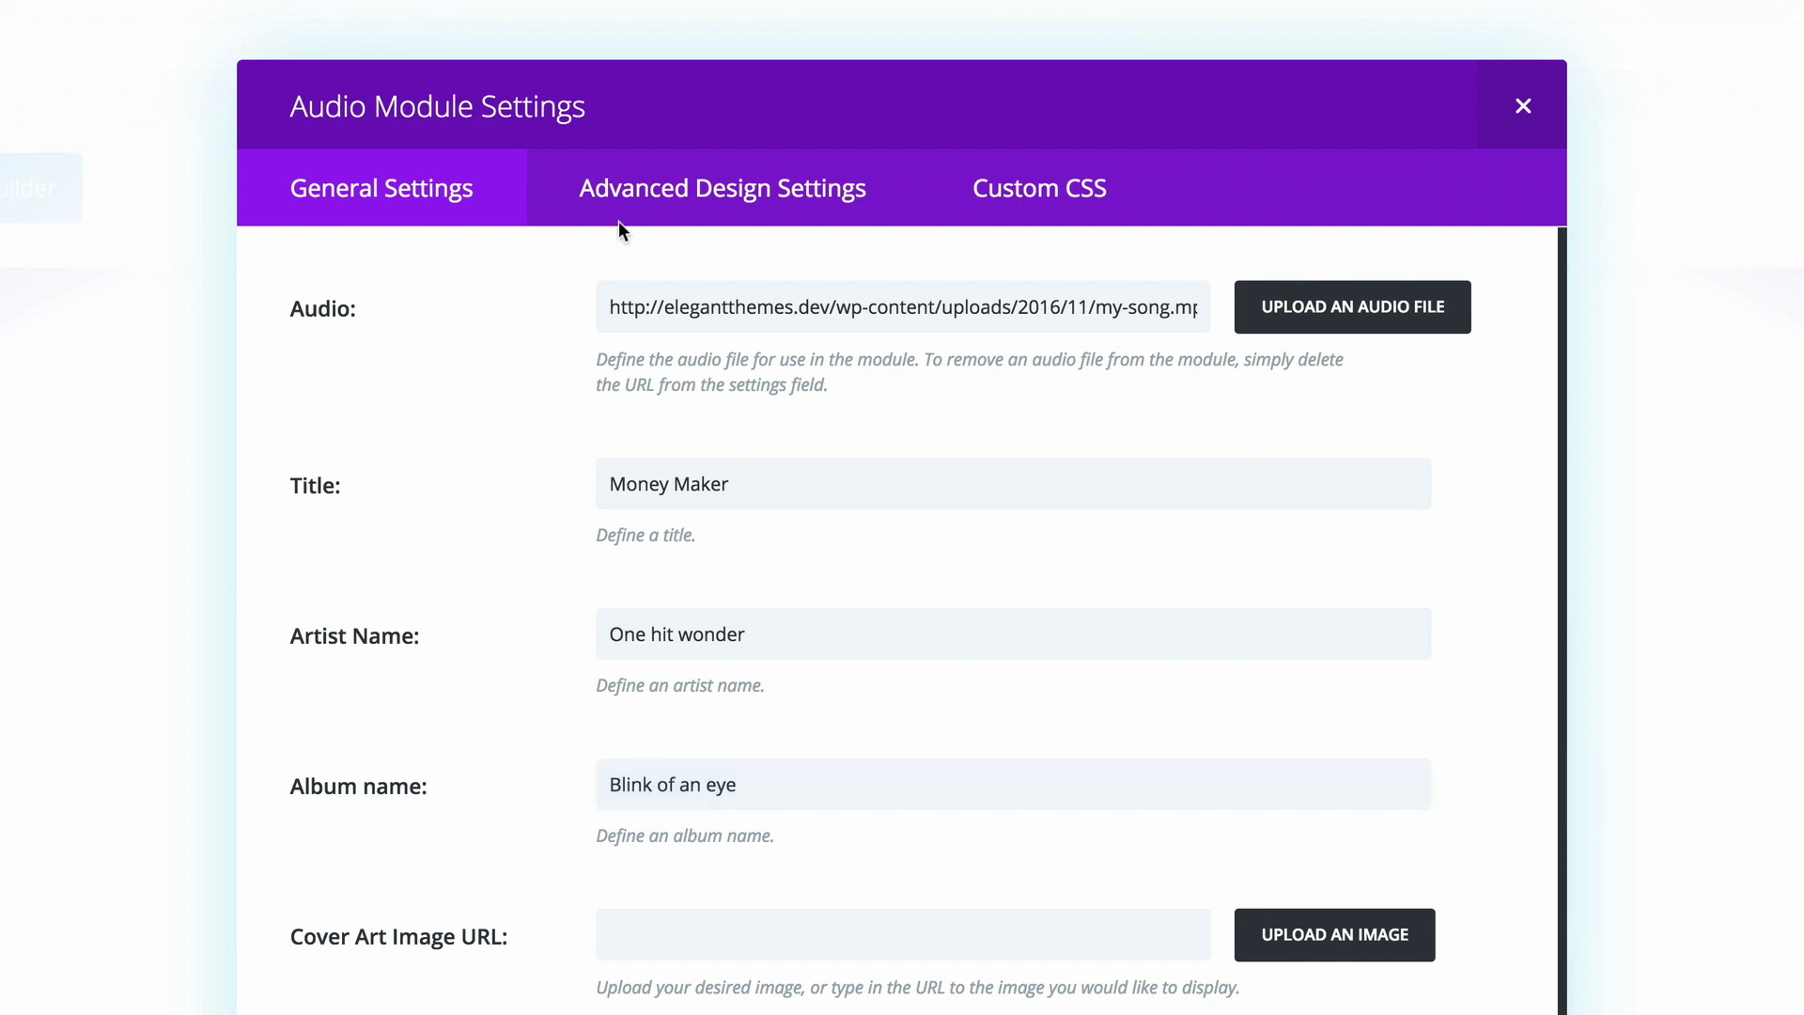
- Make the audio player's background white at 65% opacity
{"action": "left_click", "coordinate": [705, 195]}
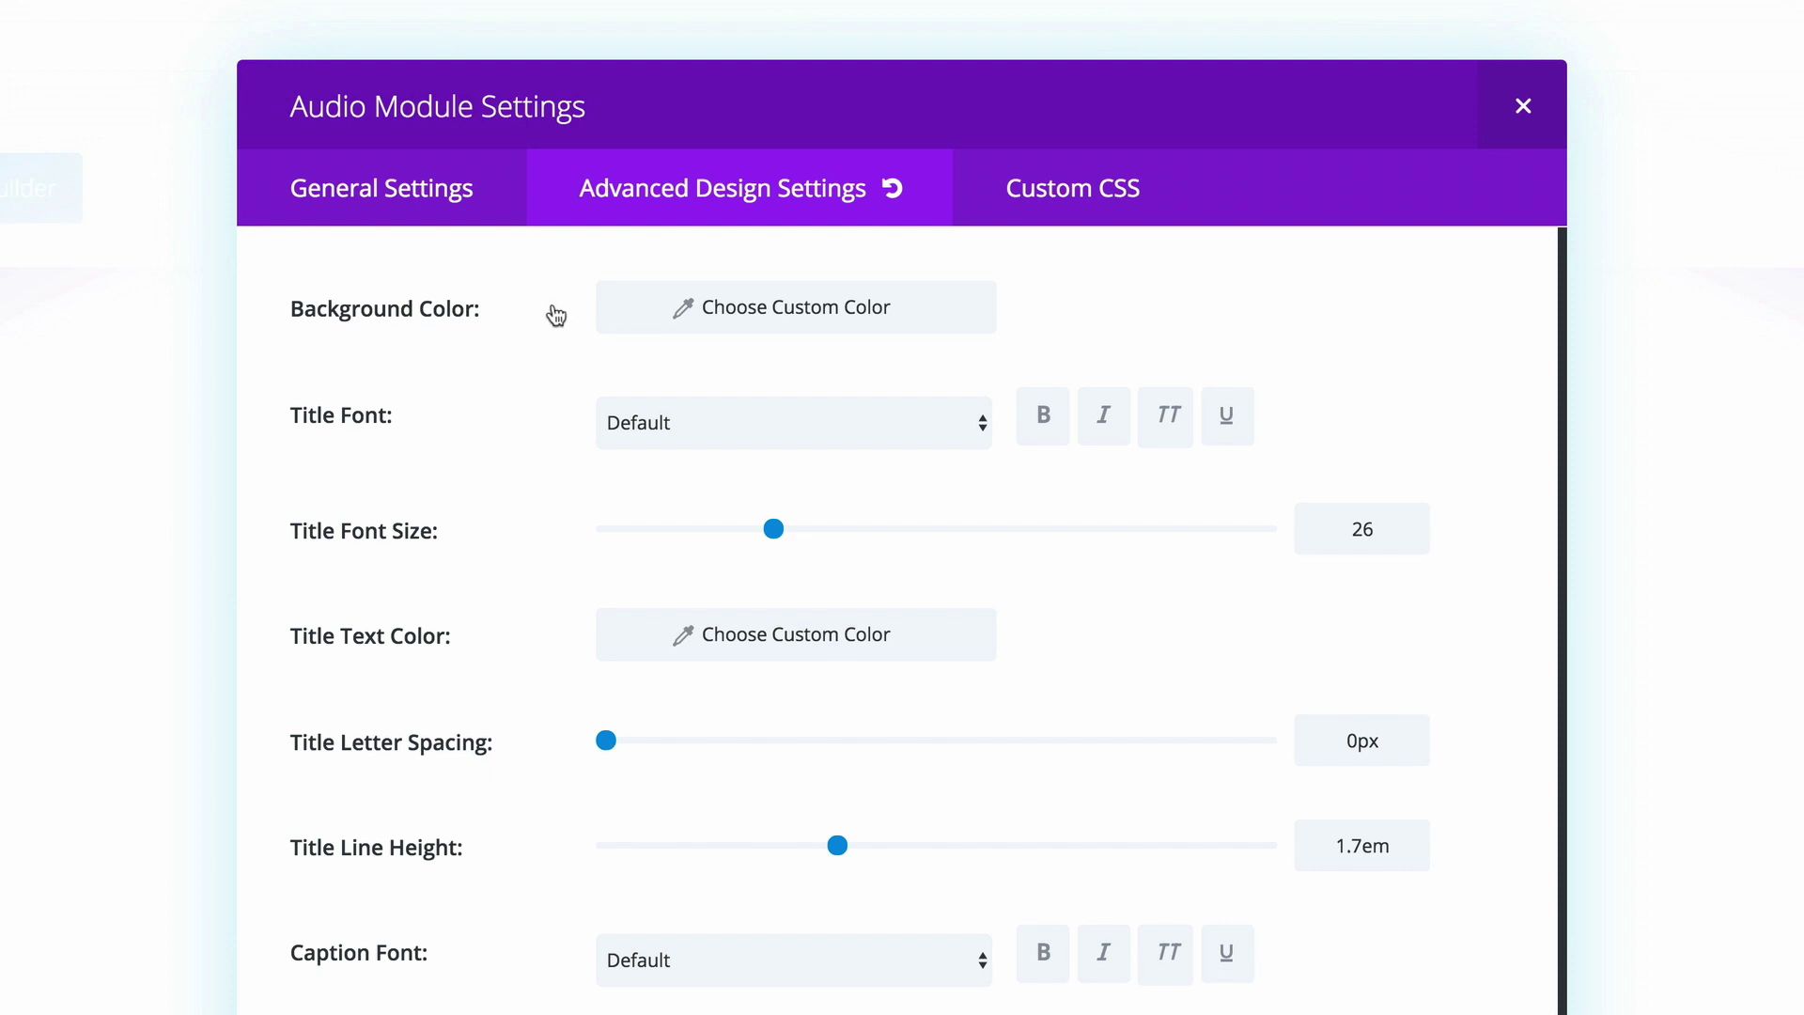
{"action": "left_click", "coordinate": [613, 319]}
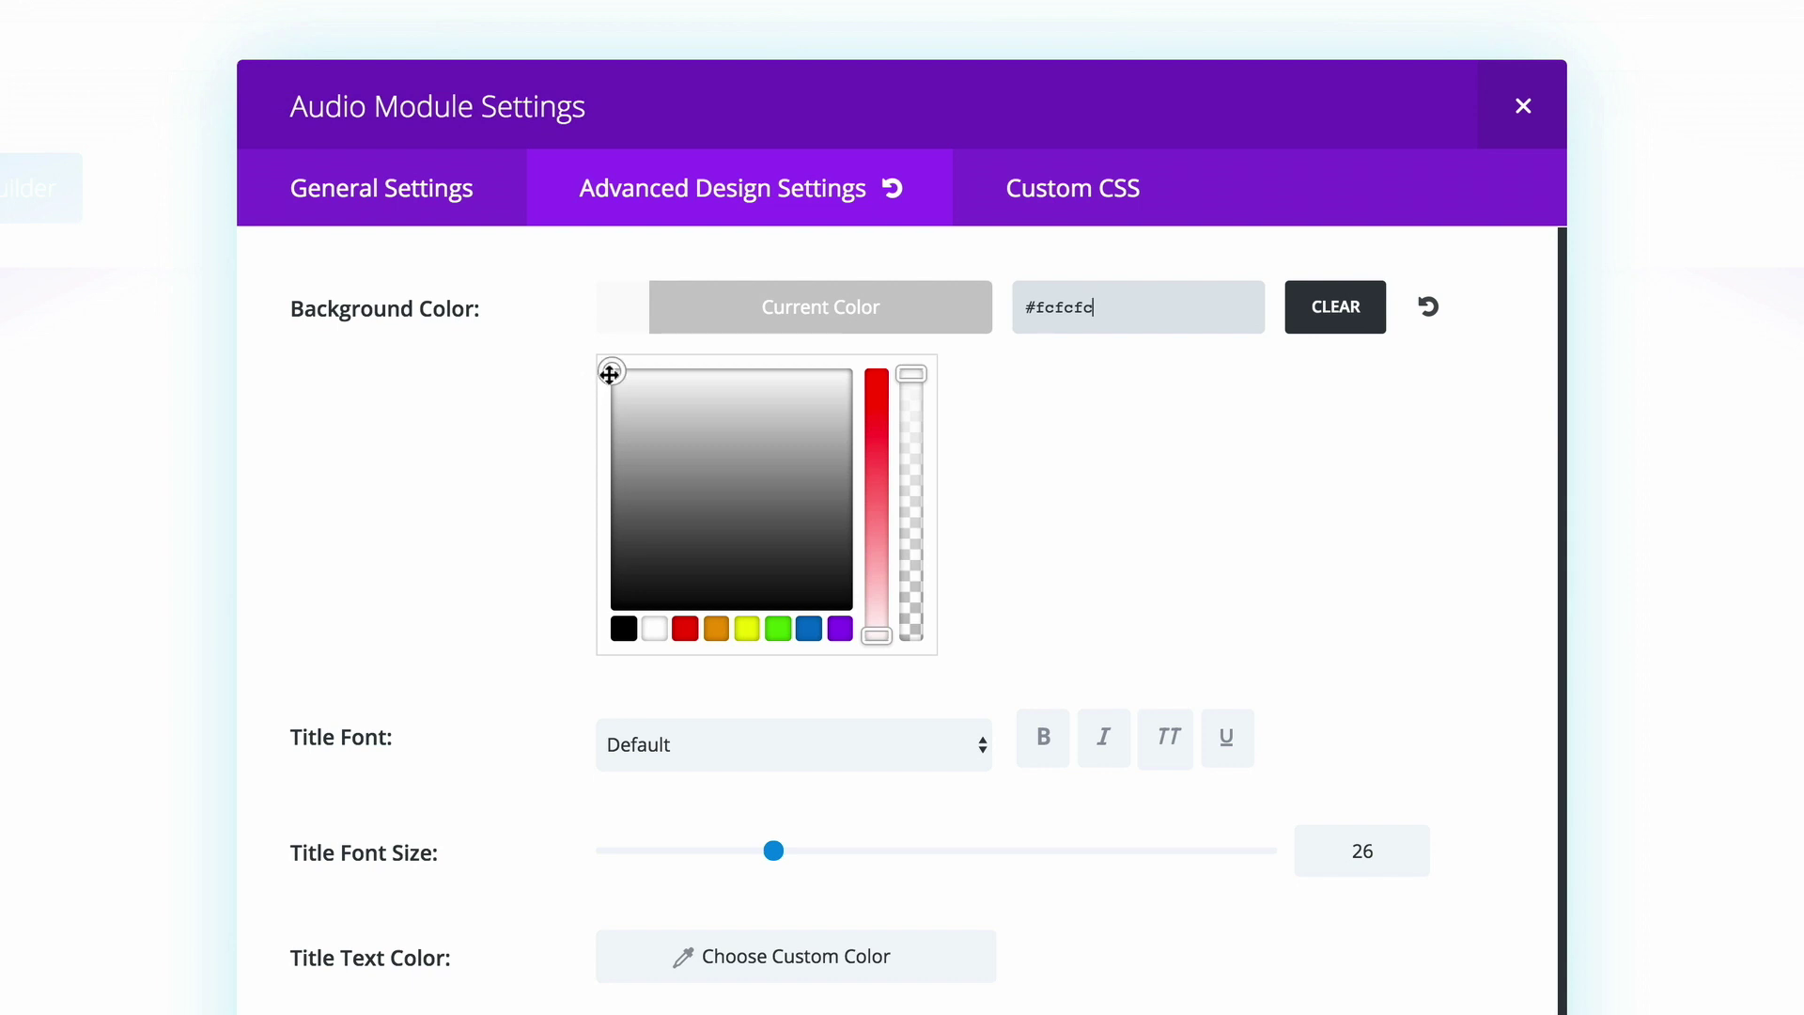
{"action": "left_click_drag", "start_coordinate": [611, 371], "coordinate": [600, 363]}
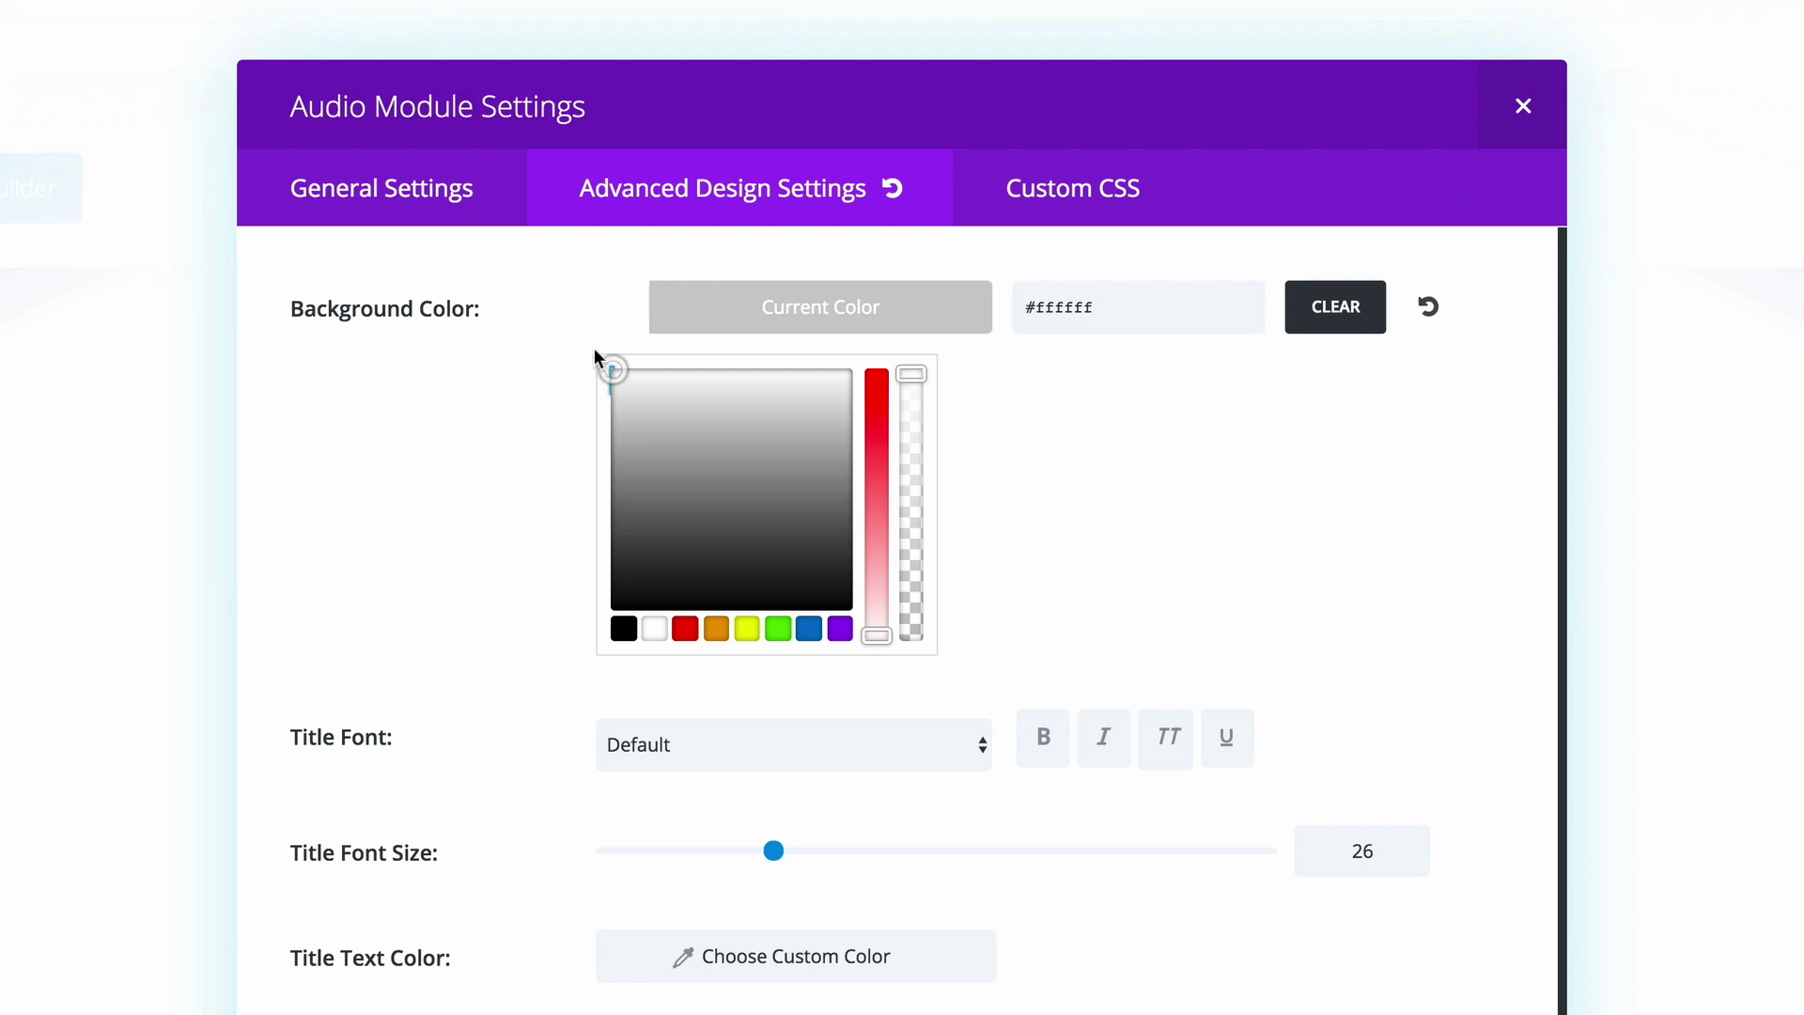
{"action": "left_click_drag", "start_coordinate": [912, 374], "coordinate": [918, 497]}
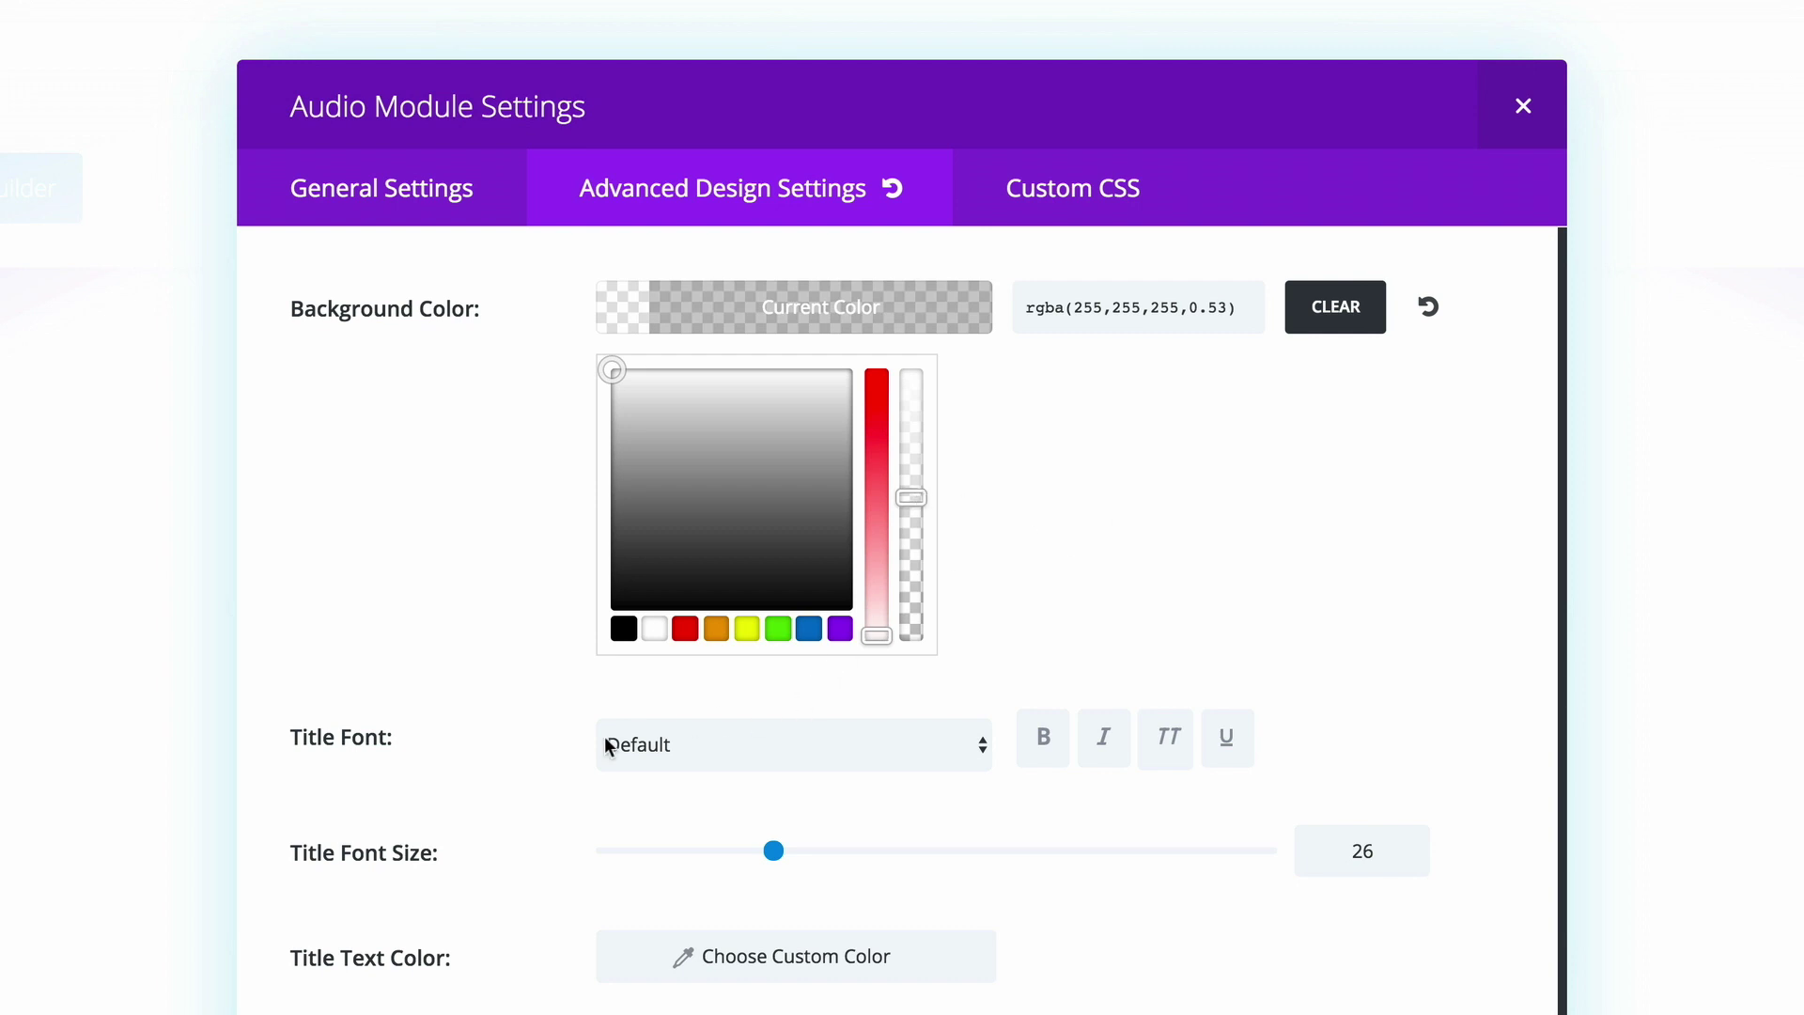
- Set the title font to Reenie Beanie and the title text colour to orange
{"action": "left_click", "coordinate": [874, 747]}
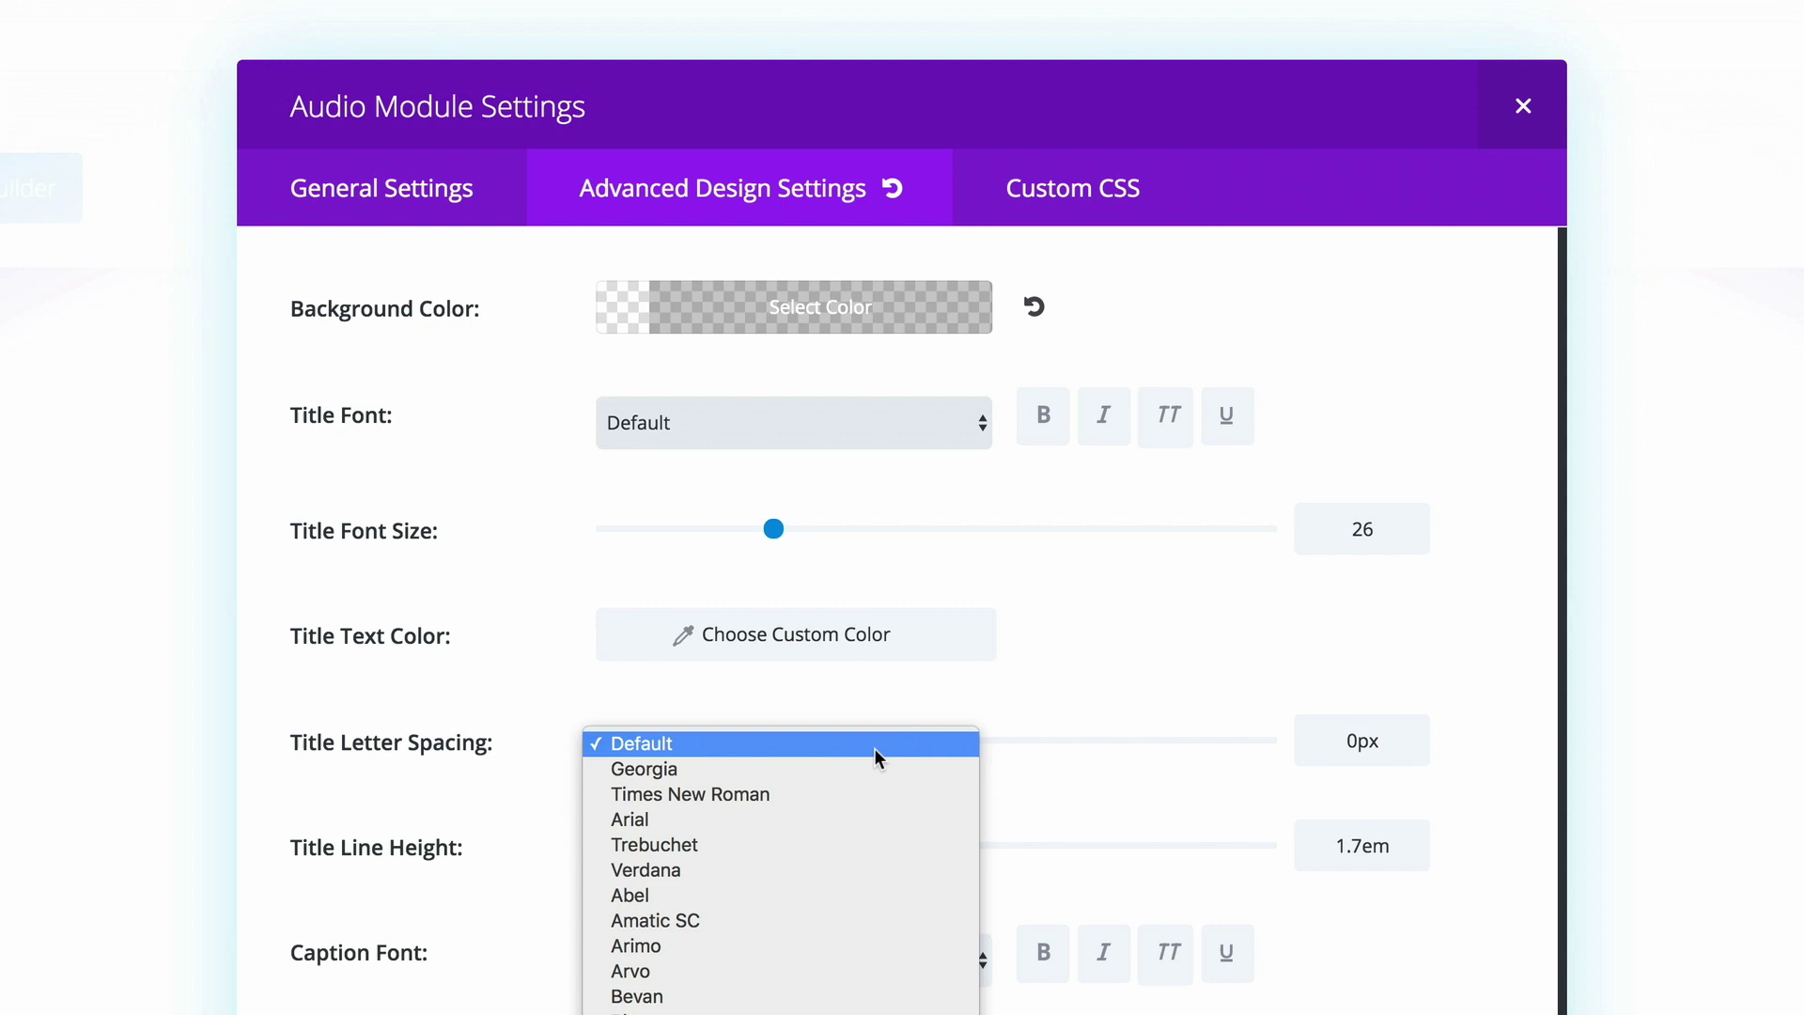
{"action": "scroll", "coordinate": [870, 944], "scroll_direction": "down", "scroll_amount": 10}
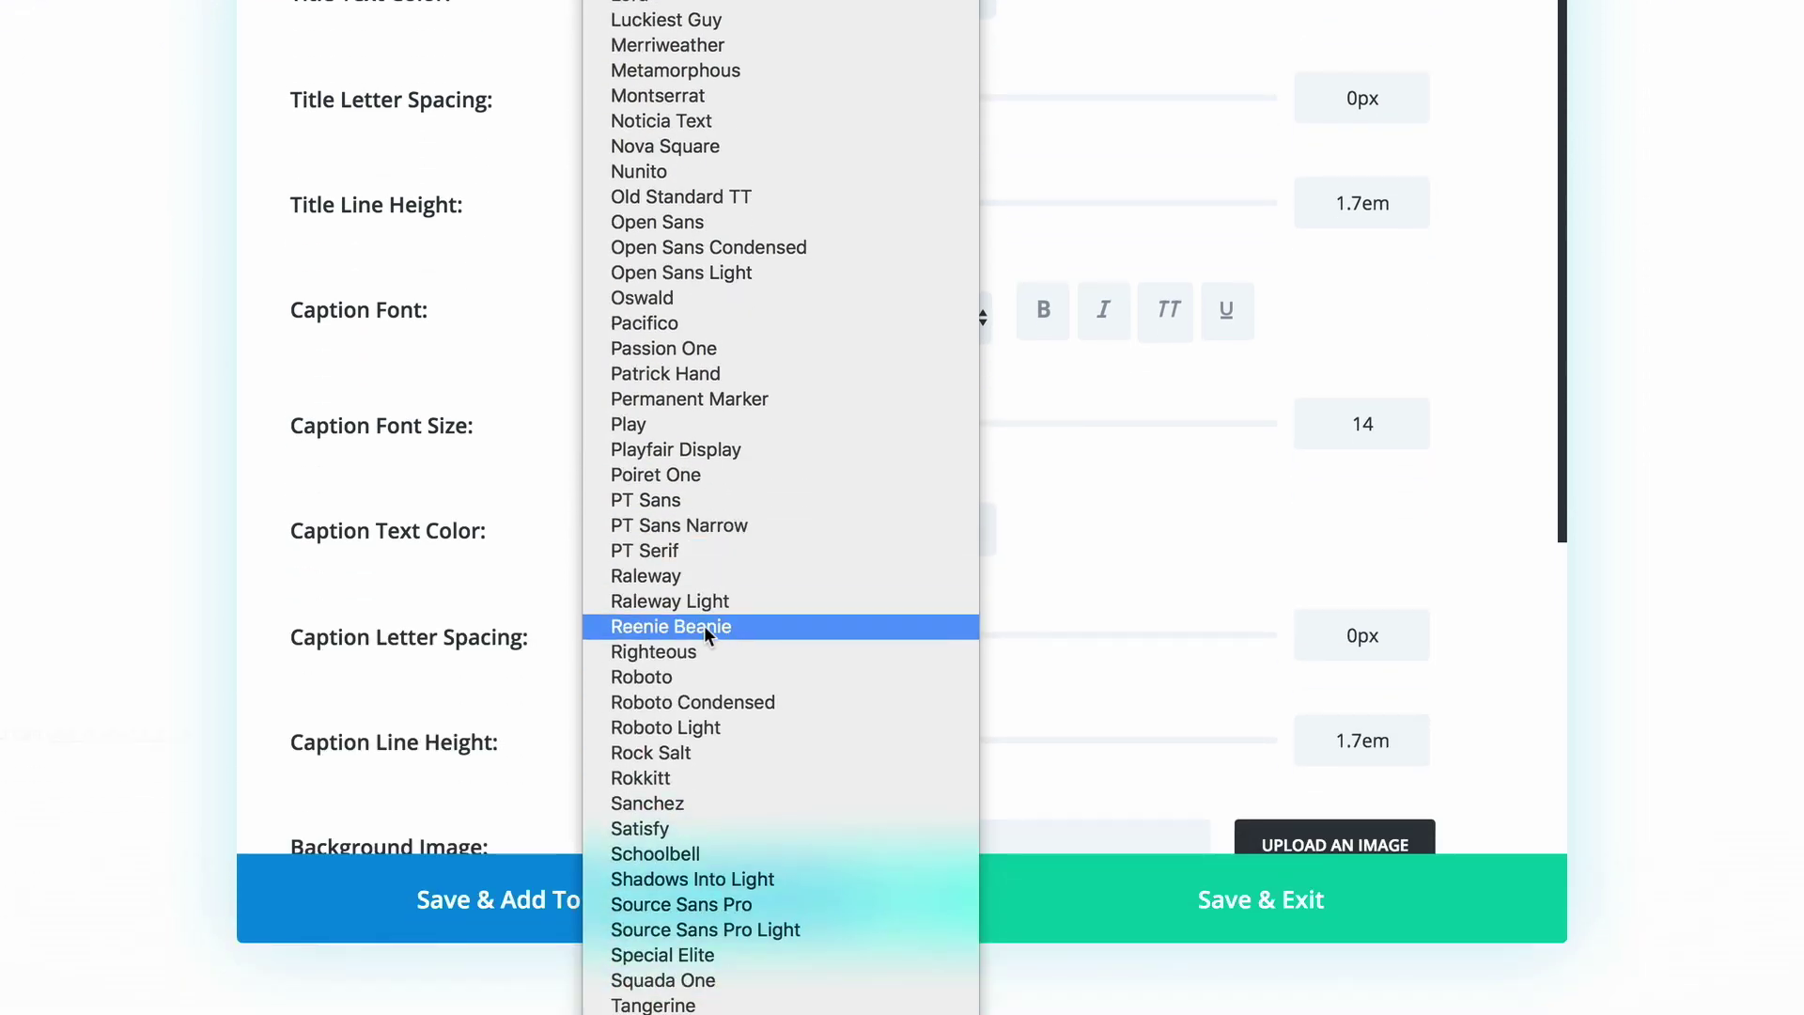
{"action": "left_click", "coordinate": [703, 624]}
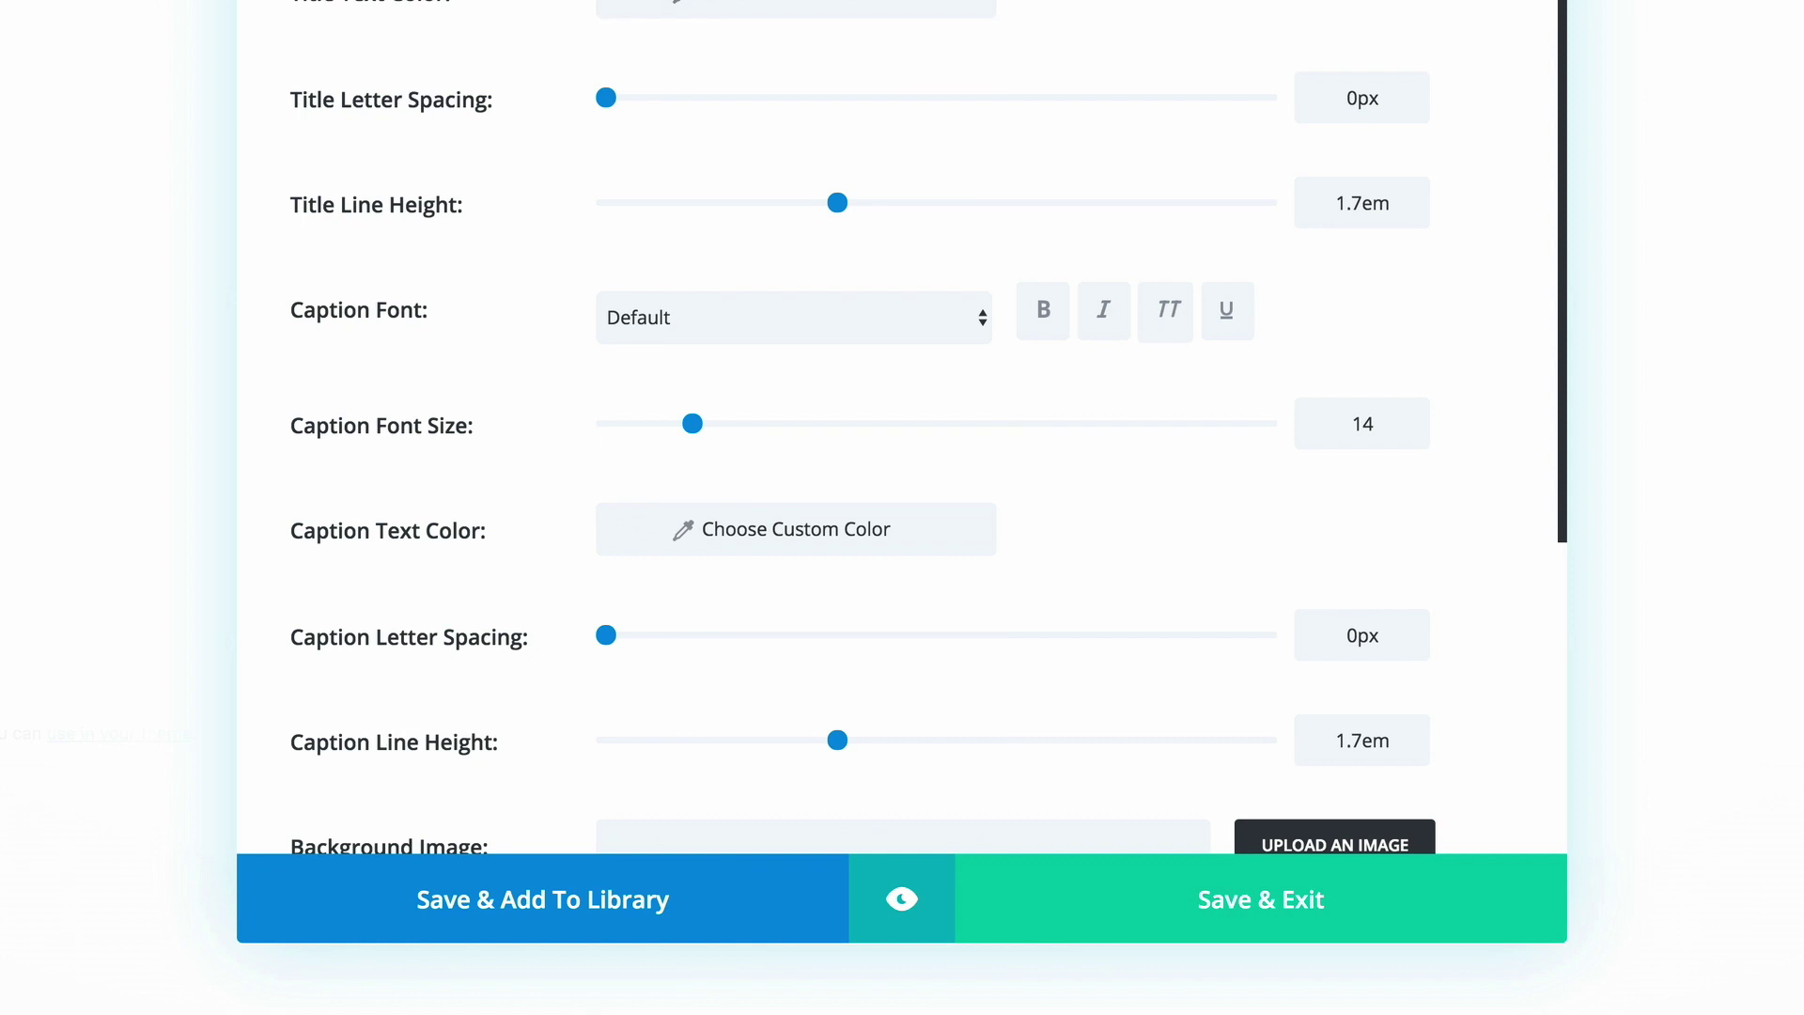
{"action": "scroll", "coordinate": [588, 419], "scroll_direction": "up", "scroll_amount": 5}
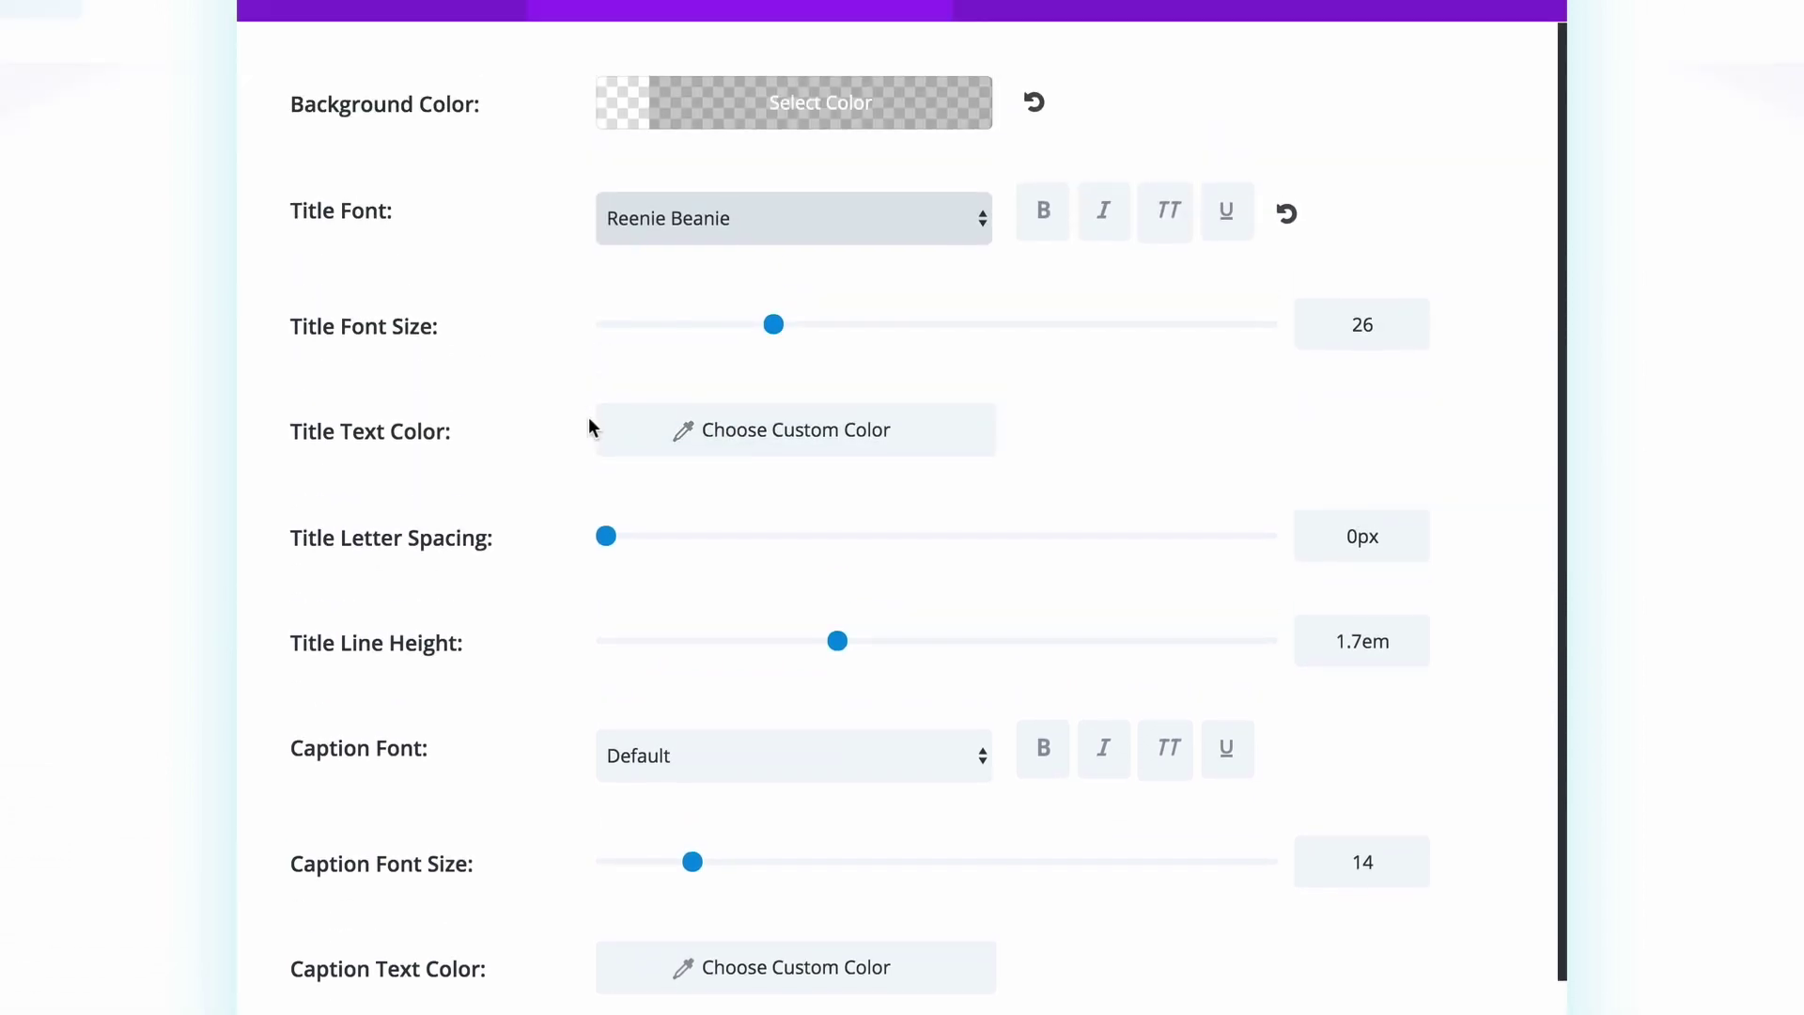
{"action": "left_click", "coordinate": [631, 439]}
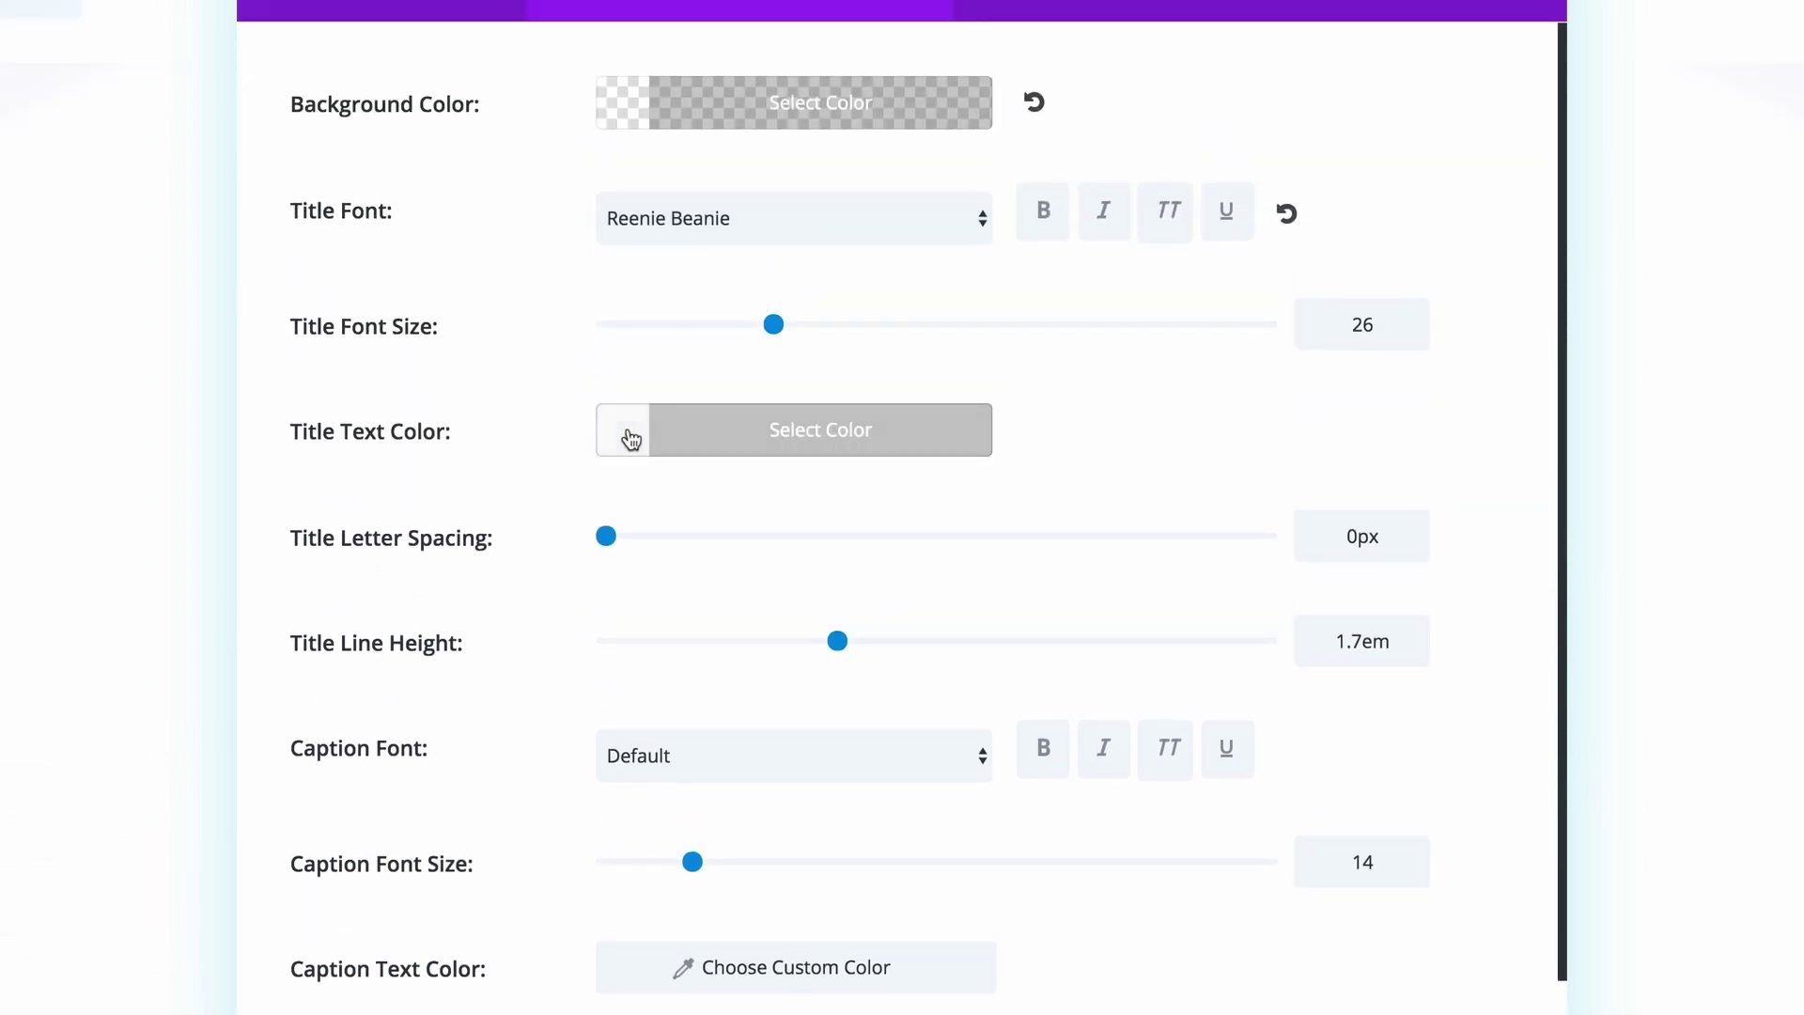
{"action": "left_click", "coordinate": [631, 439]}
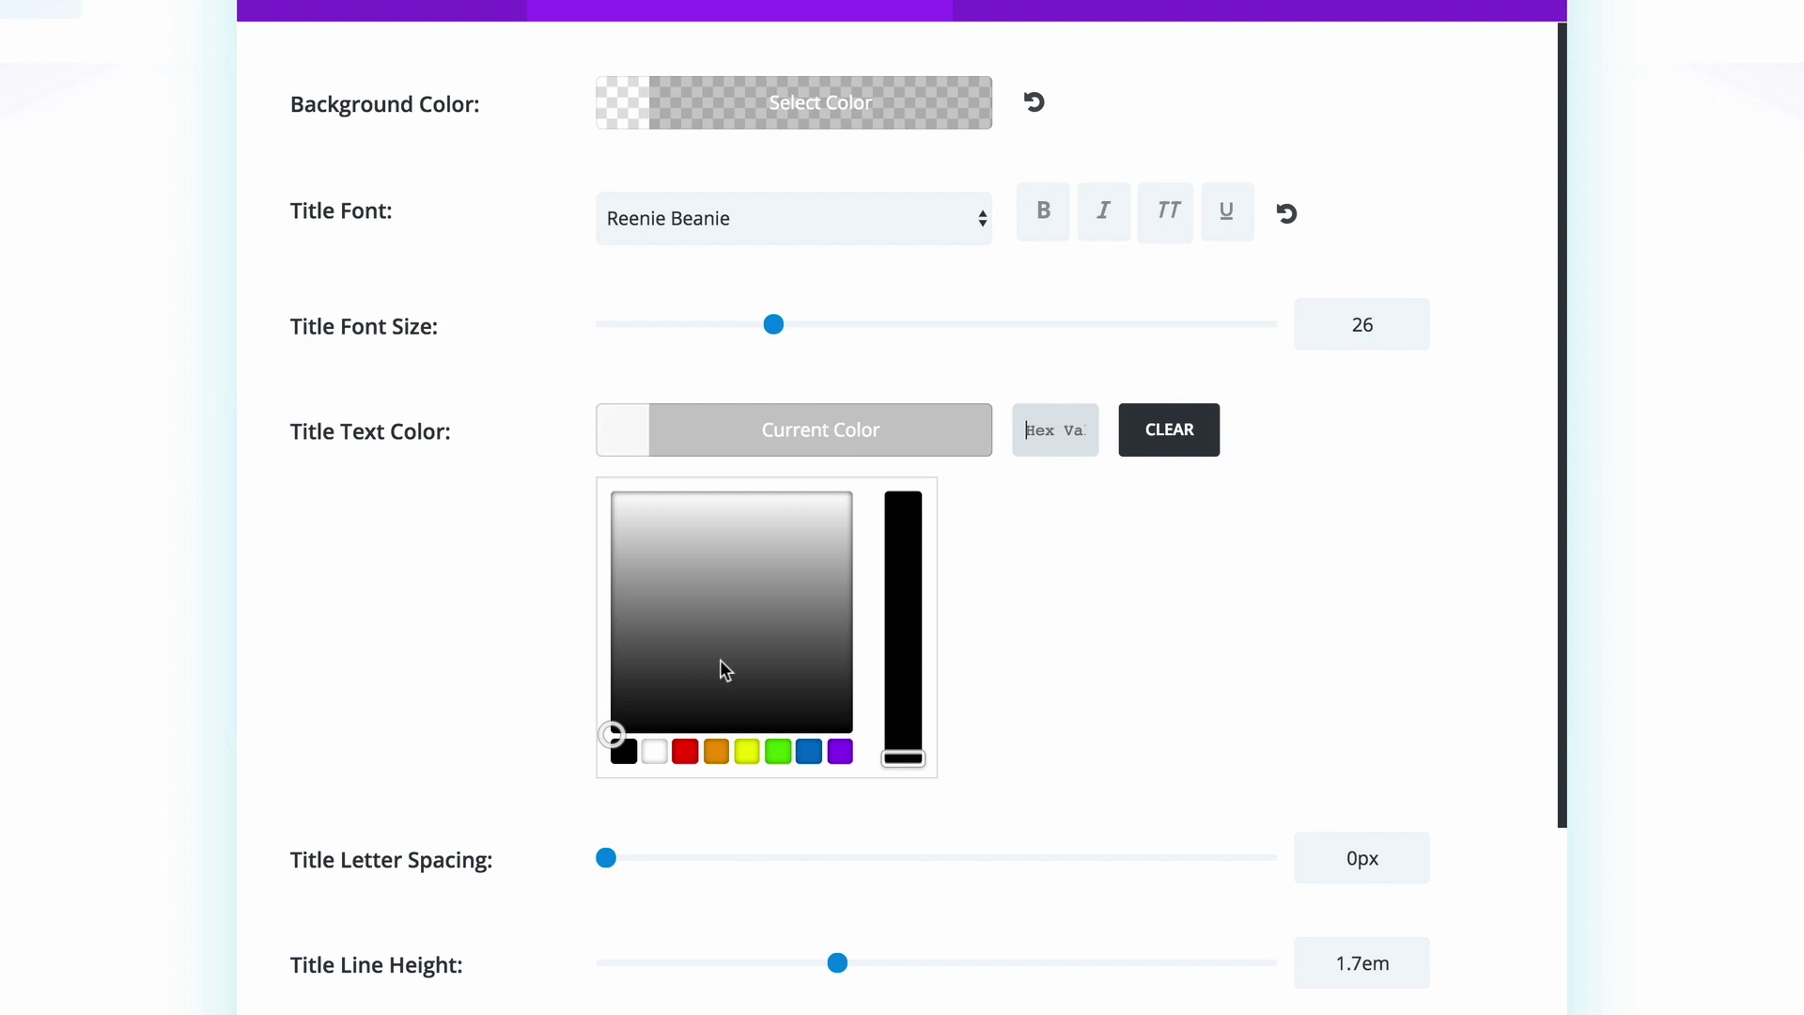
{"action": "left_click", "coordinate": [718, 754]}
{"action": "left_click", "coordinate": [1234, 464]}
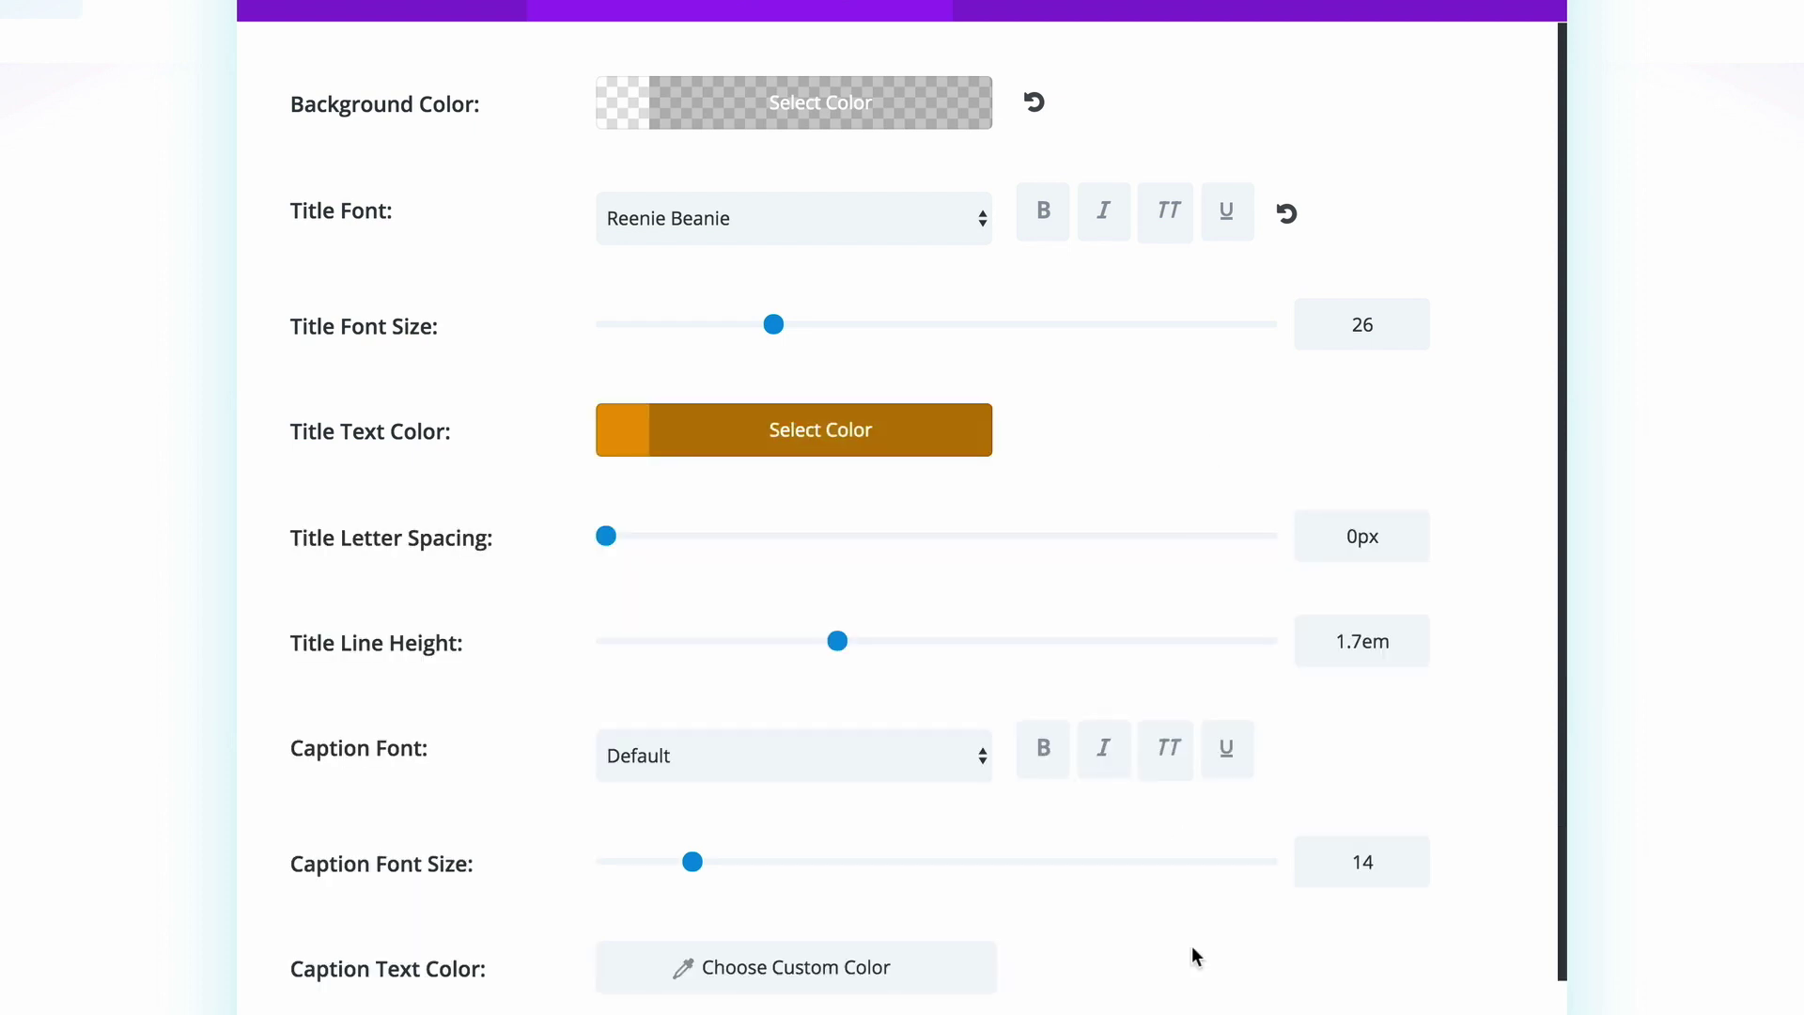
- Preview the audio player with its orange Reenie Beanie title on the vinyl background
{"action": "scroll", "coordinate": [1197, 955], "scroll_direction": "down", "scroll_amount": 5}
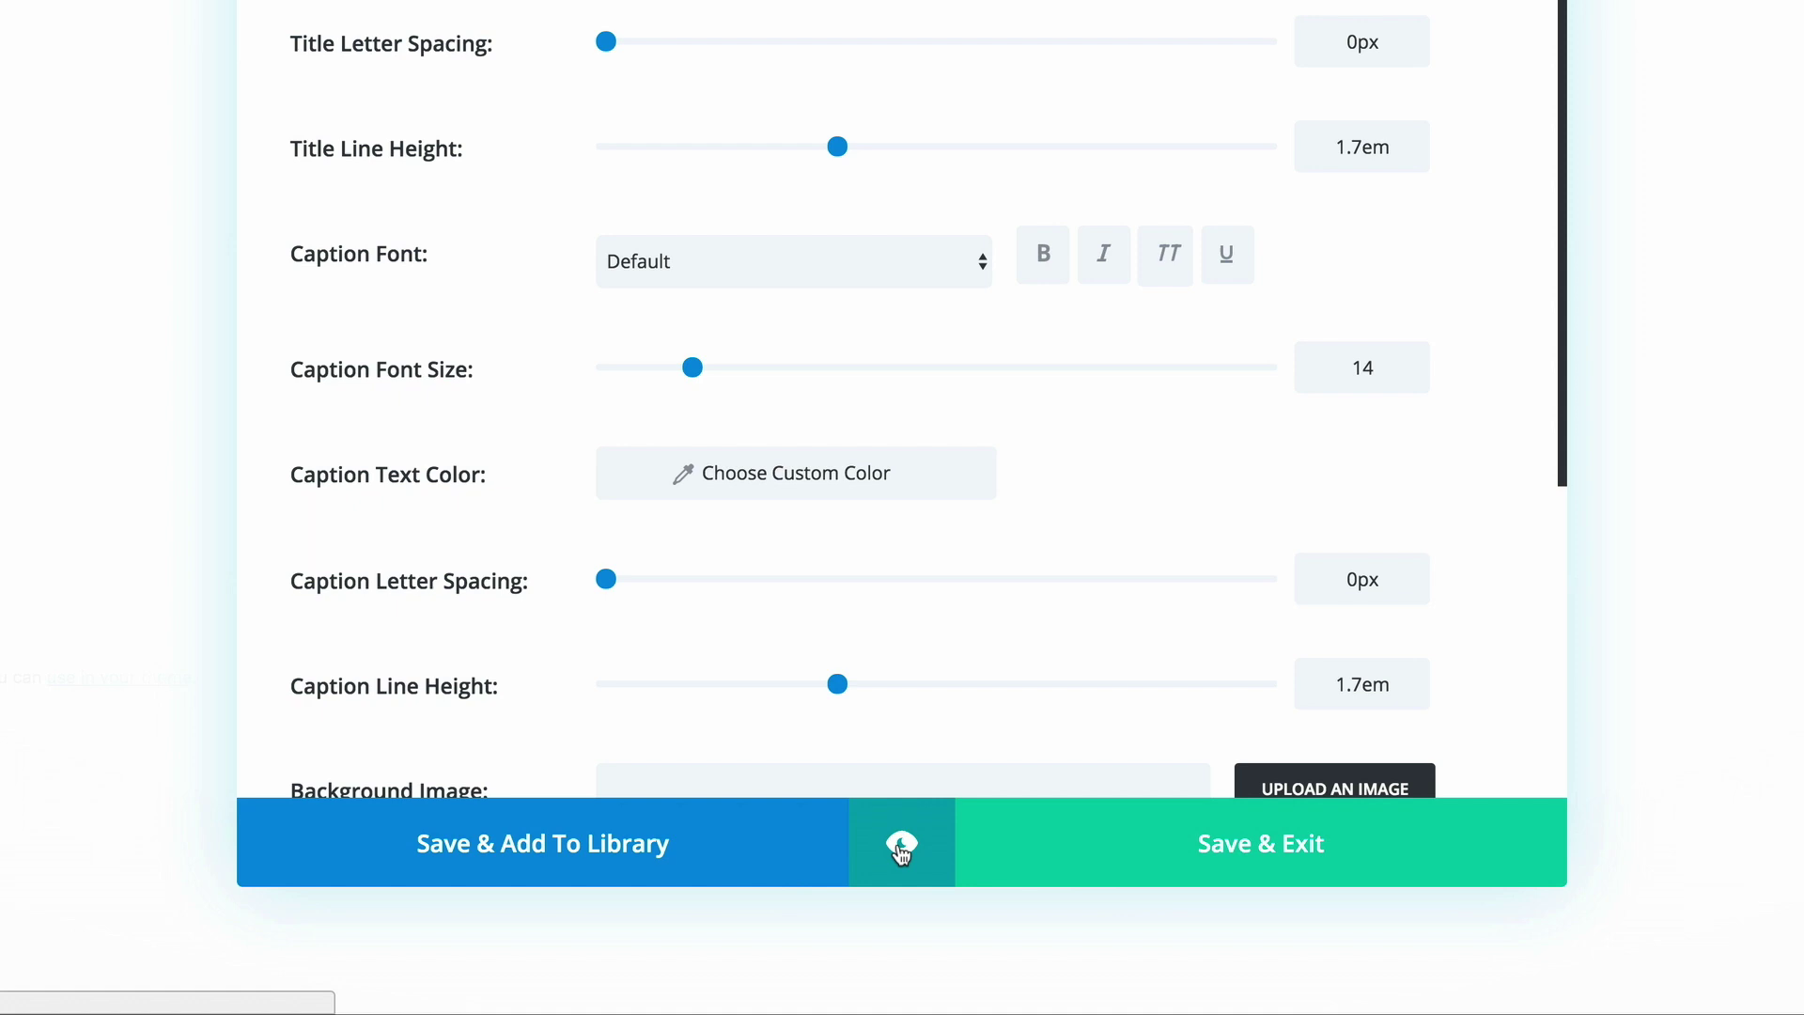
{"action": "left_click", "coordinate": [900, 845]}
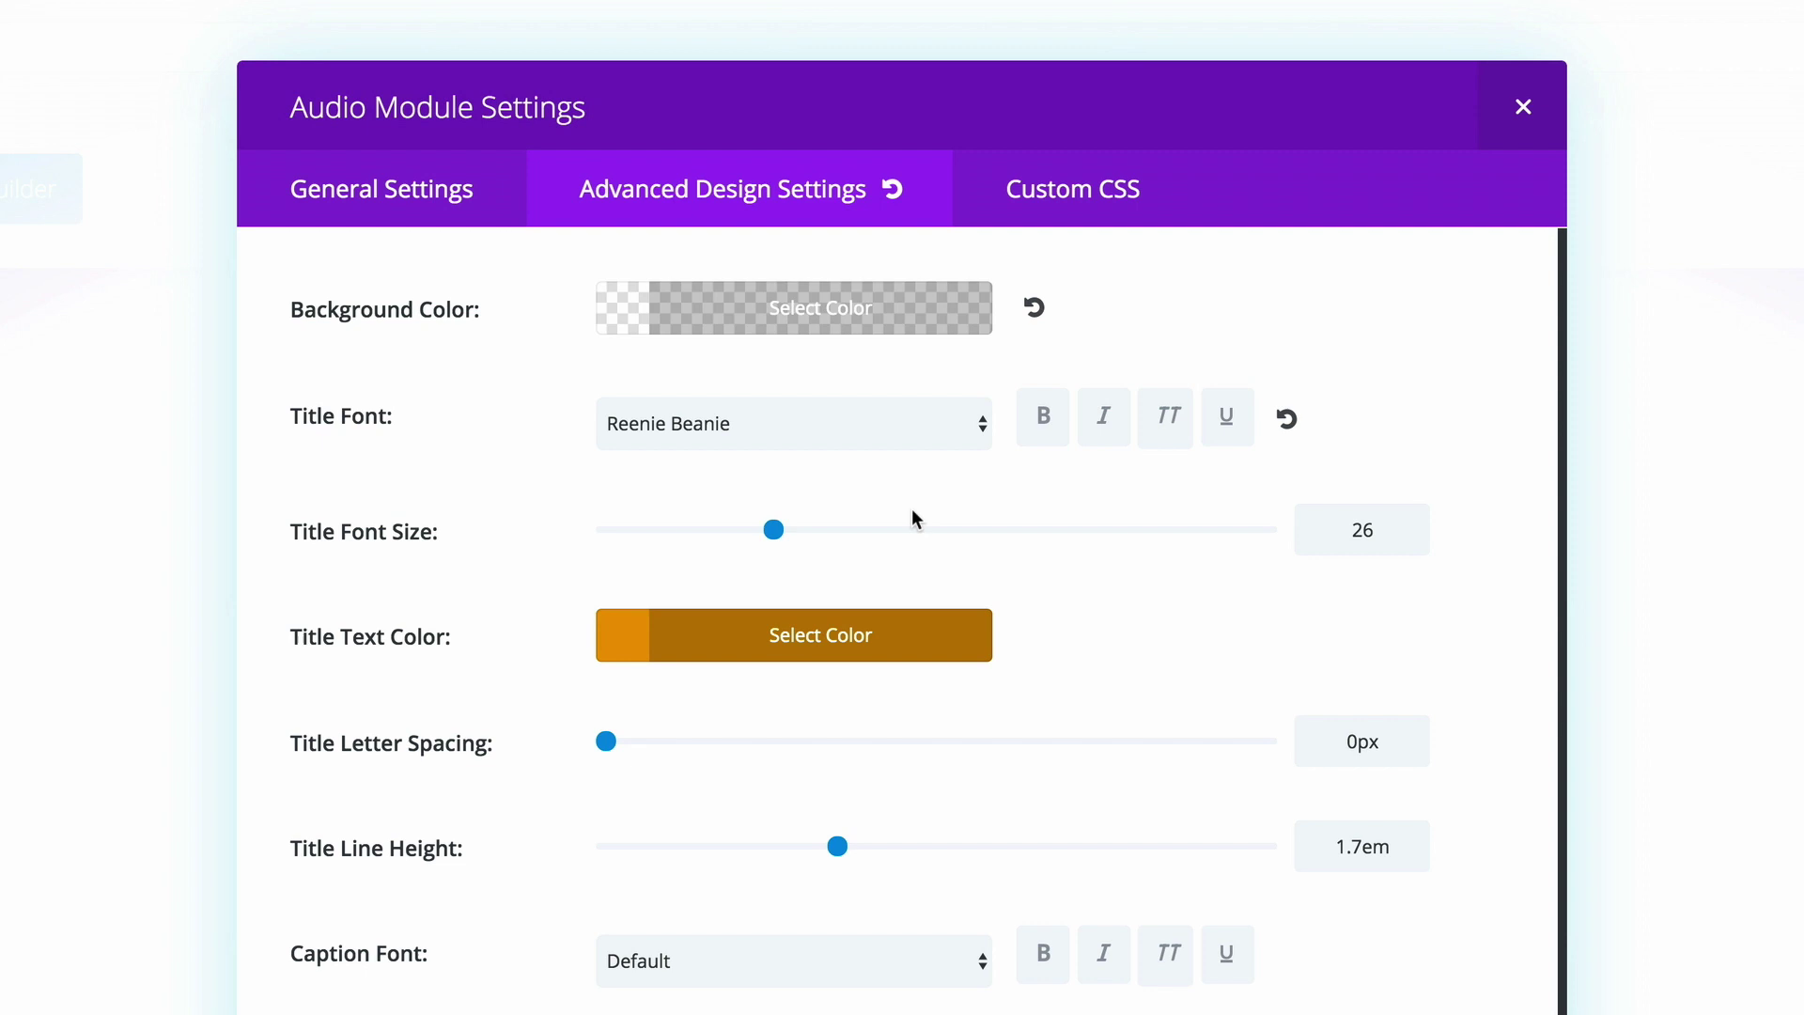
- Add 'border-radius: 5px;' to the audio module's Main Element custom CSS
{"action": "left_click", "coordinate": [1103, 193]}
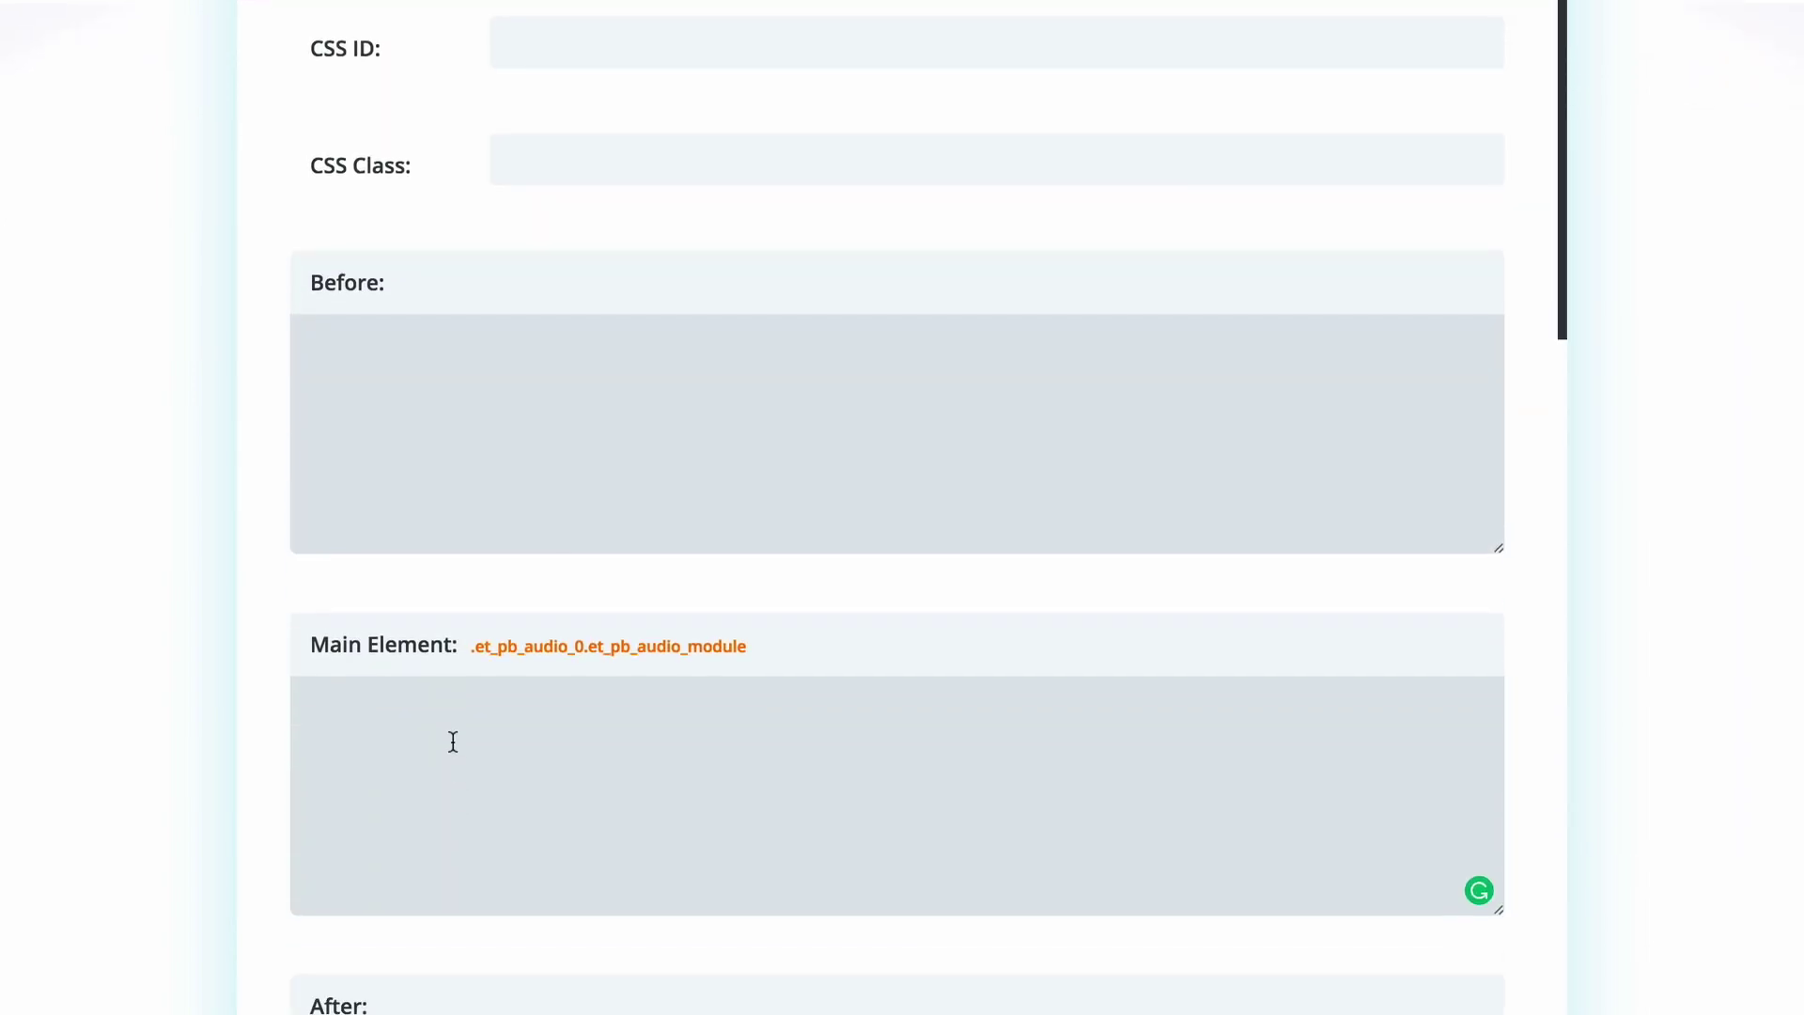
{"action": "left_click", "coordinate": [453, 741]}
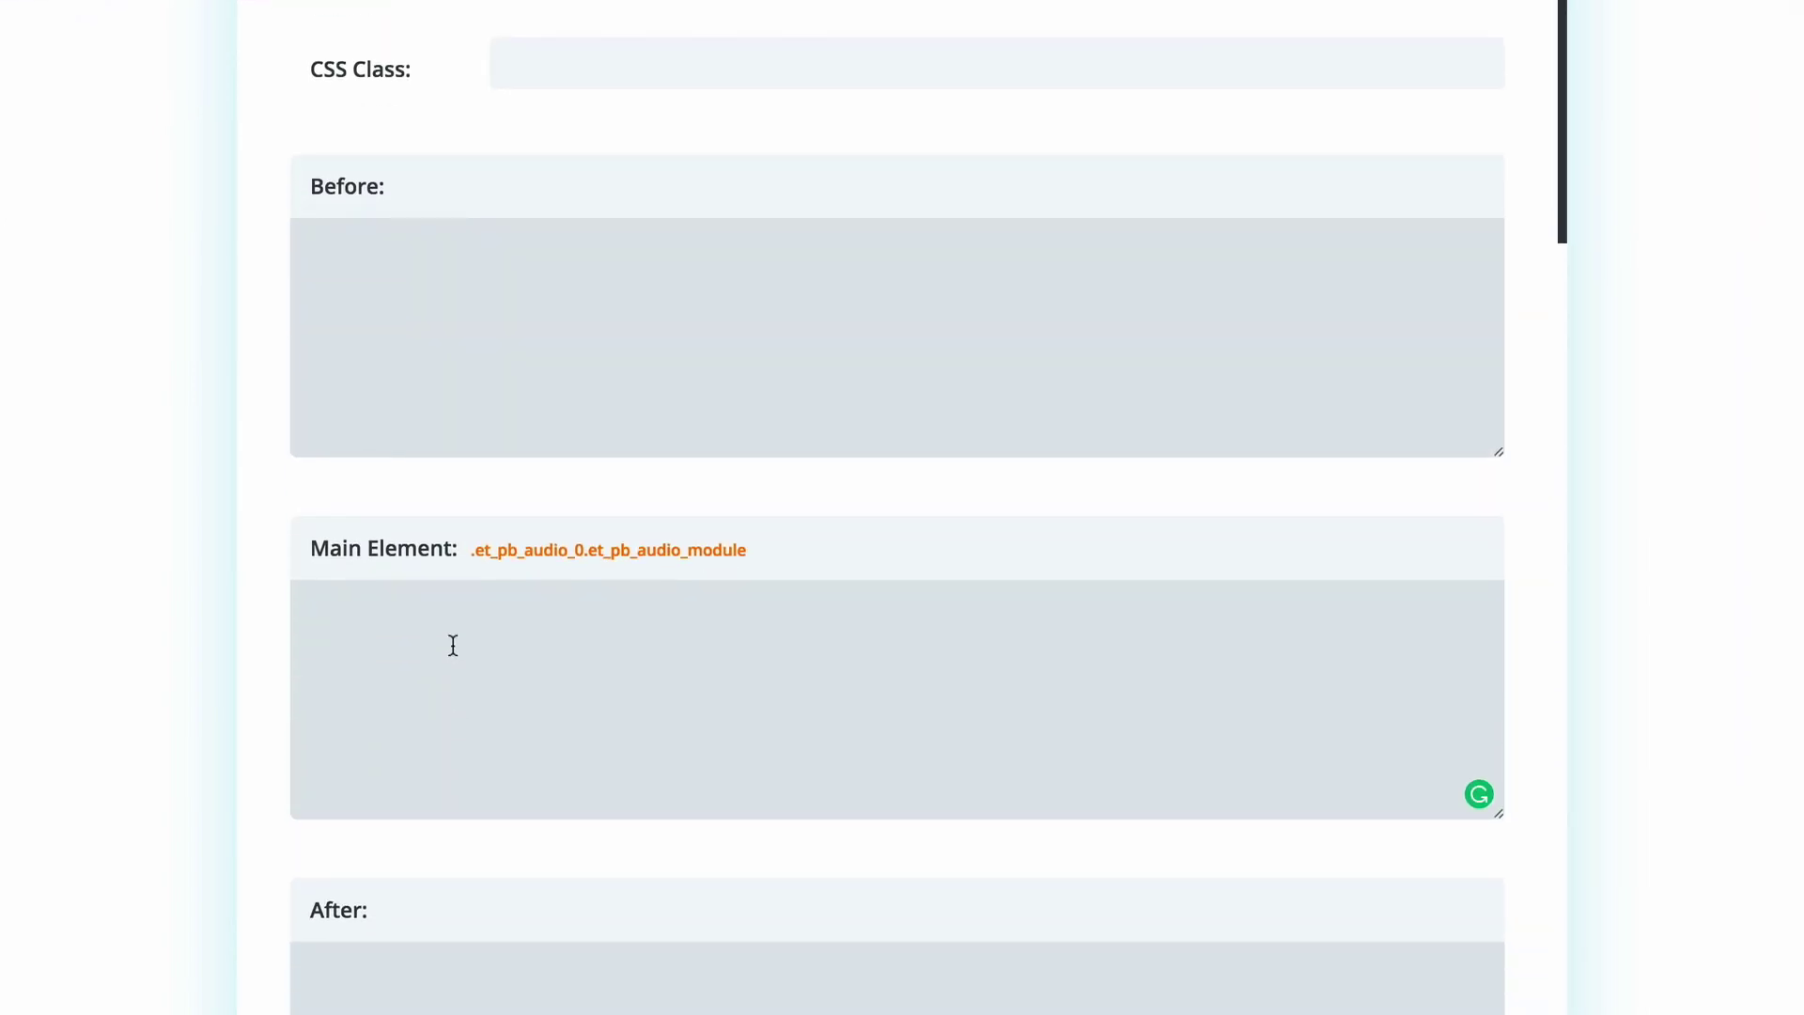
{"action": "type", "text": "border-radius: 5px;"}
- Add 'text-shadow: 2px 2px 5px #000;' to the Audio Title CSS and preview the result
{"action": "scroll", "coordinate": [603, 825], "scroll_direction": "down", "scroll_amount": 8}
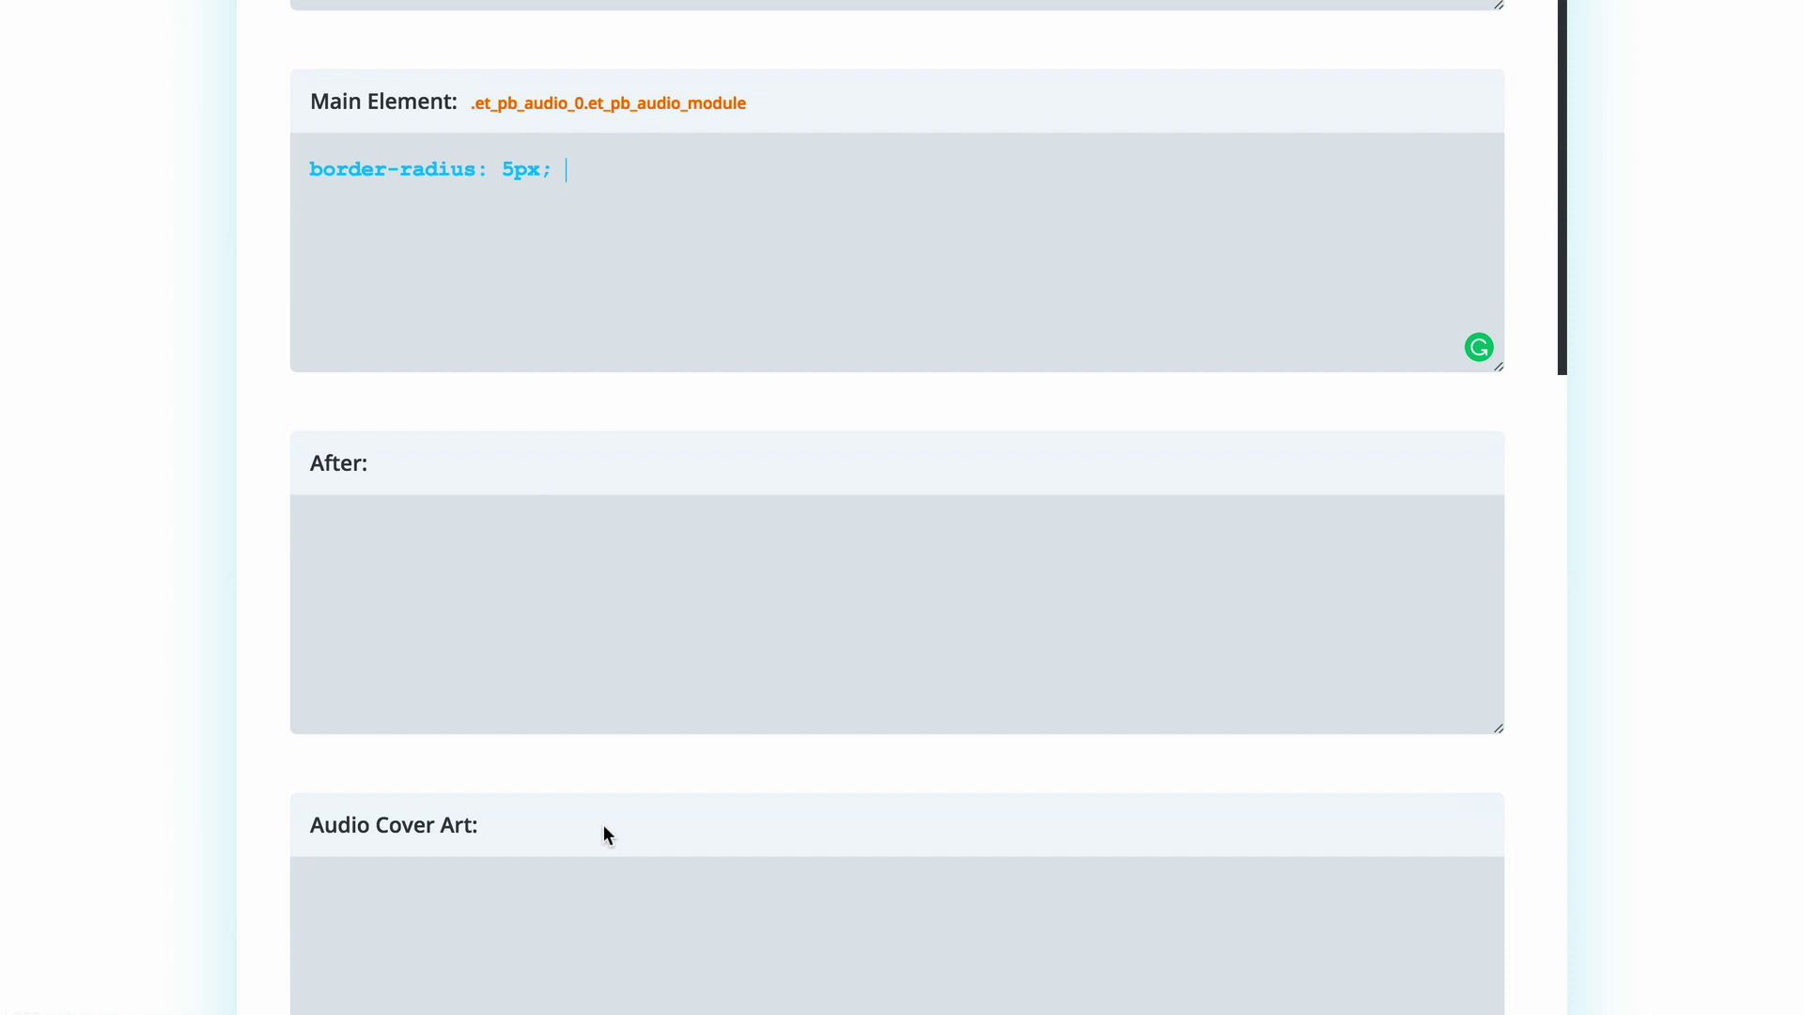
{"action": "scroll", "coordinate": [606, 835], "scroll_direction": "down", "scroll_amount": 7}
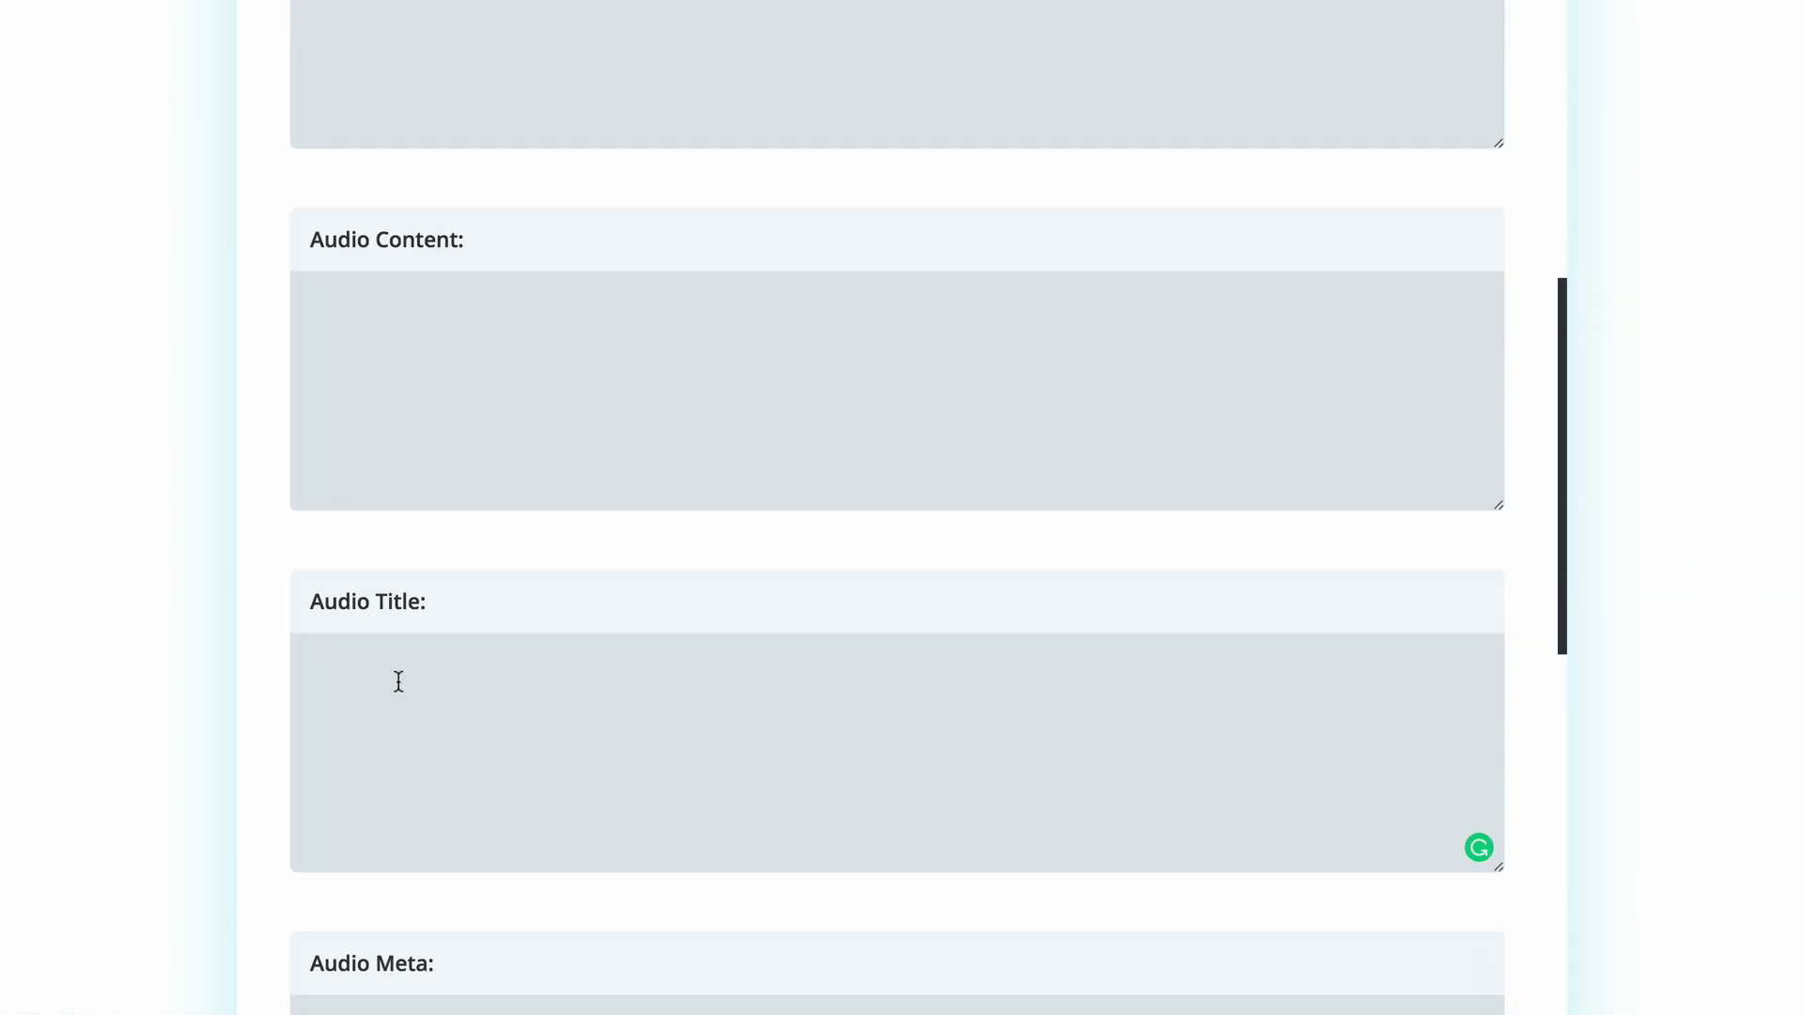
{"action": "scroll", "coordinate": [398, 680], "scroll_direction": "down", "scroll_amount": 3}
{"action": "left_click", "coordinate": [395, 435]}
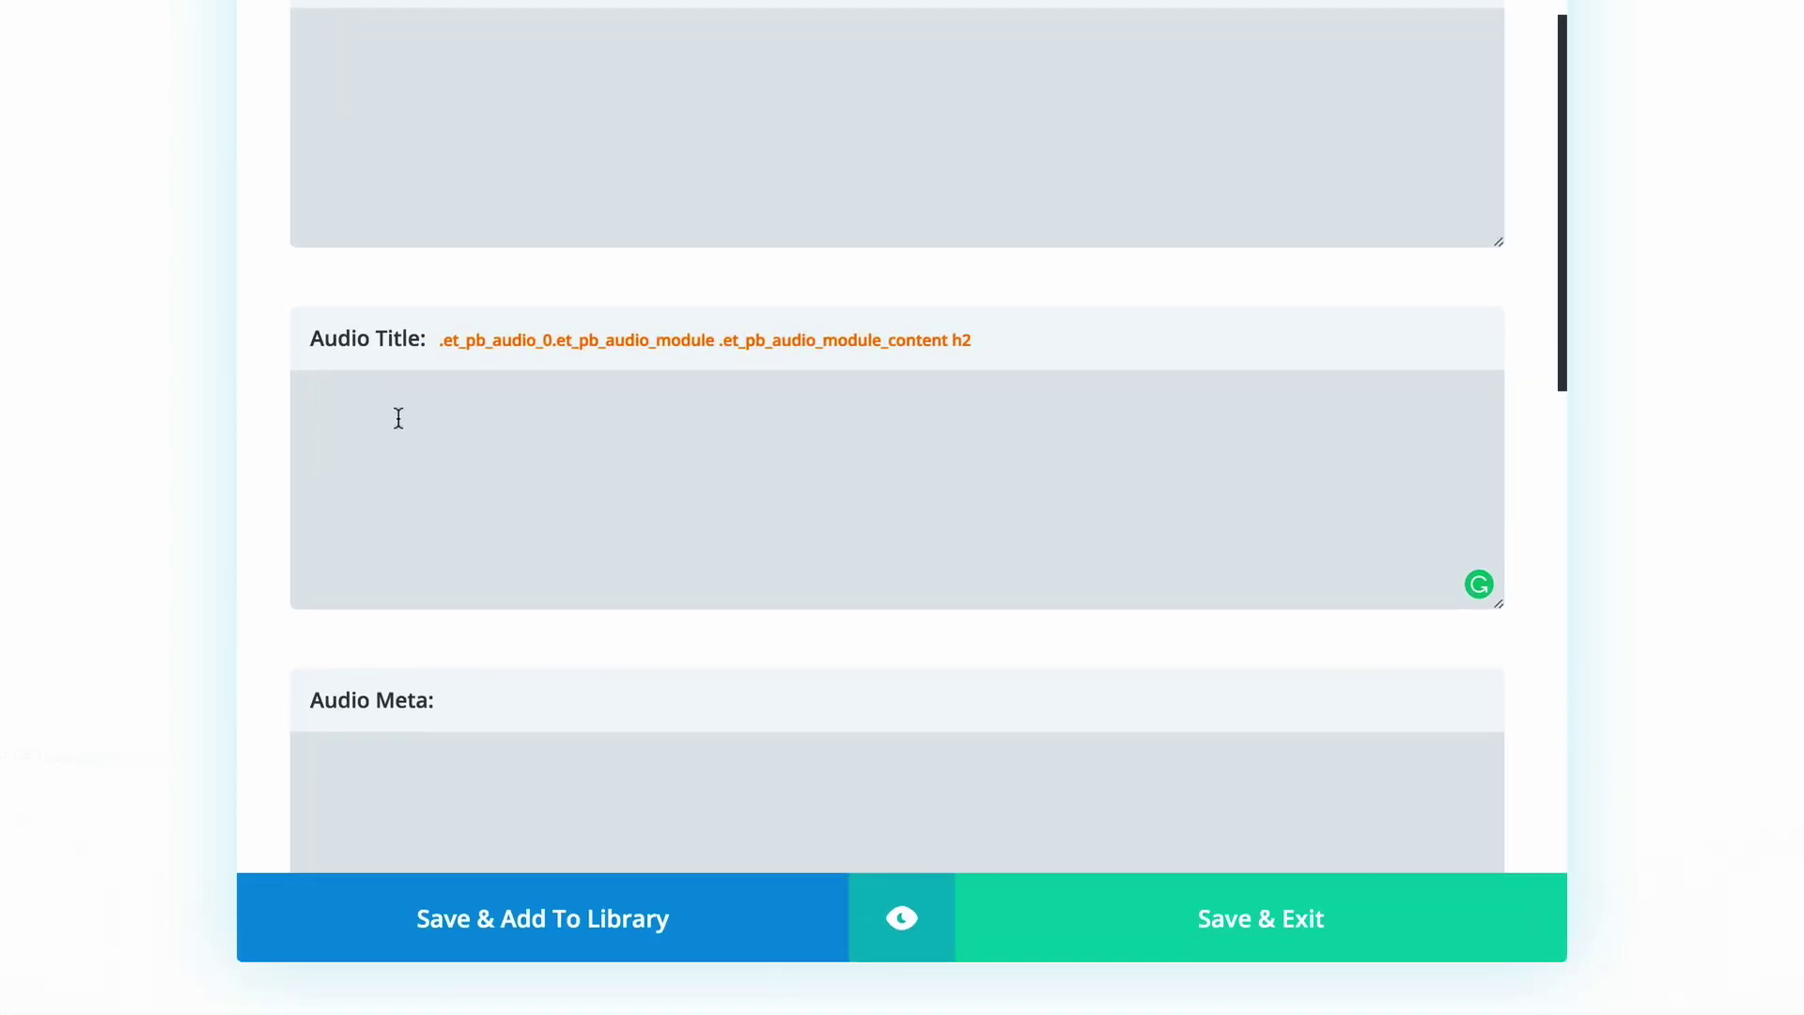
{"action": "type", "text": "text-shadow: 2px 2px 5px #000;"}
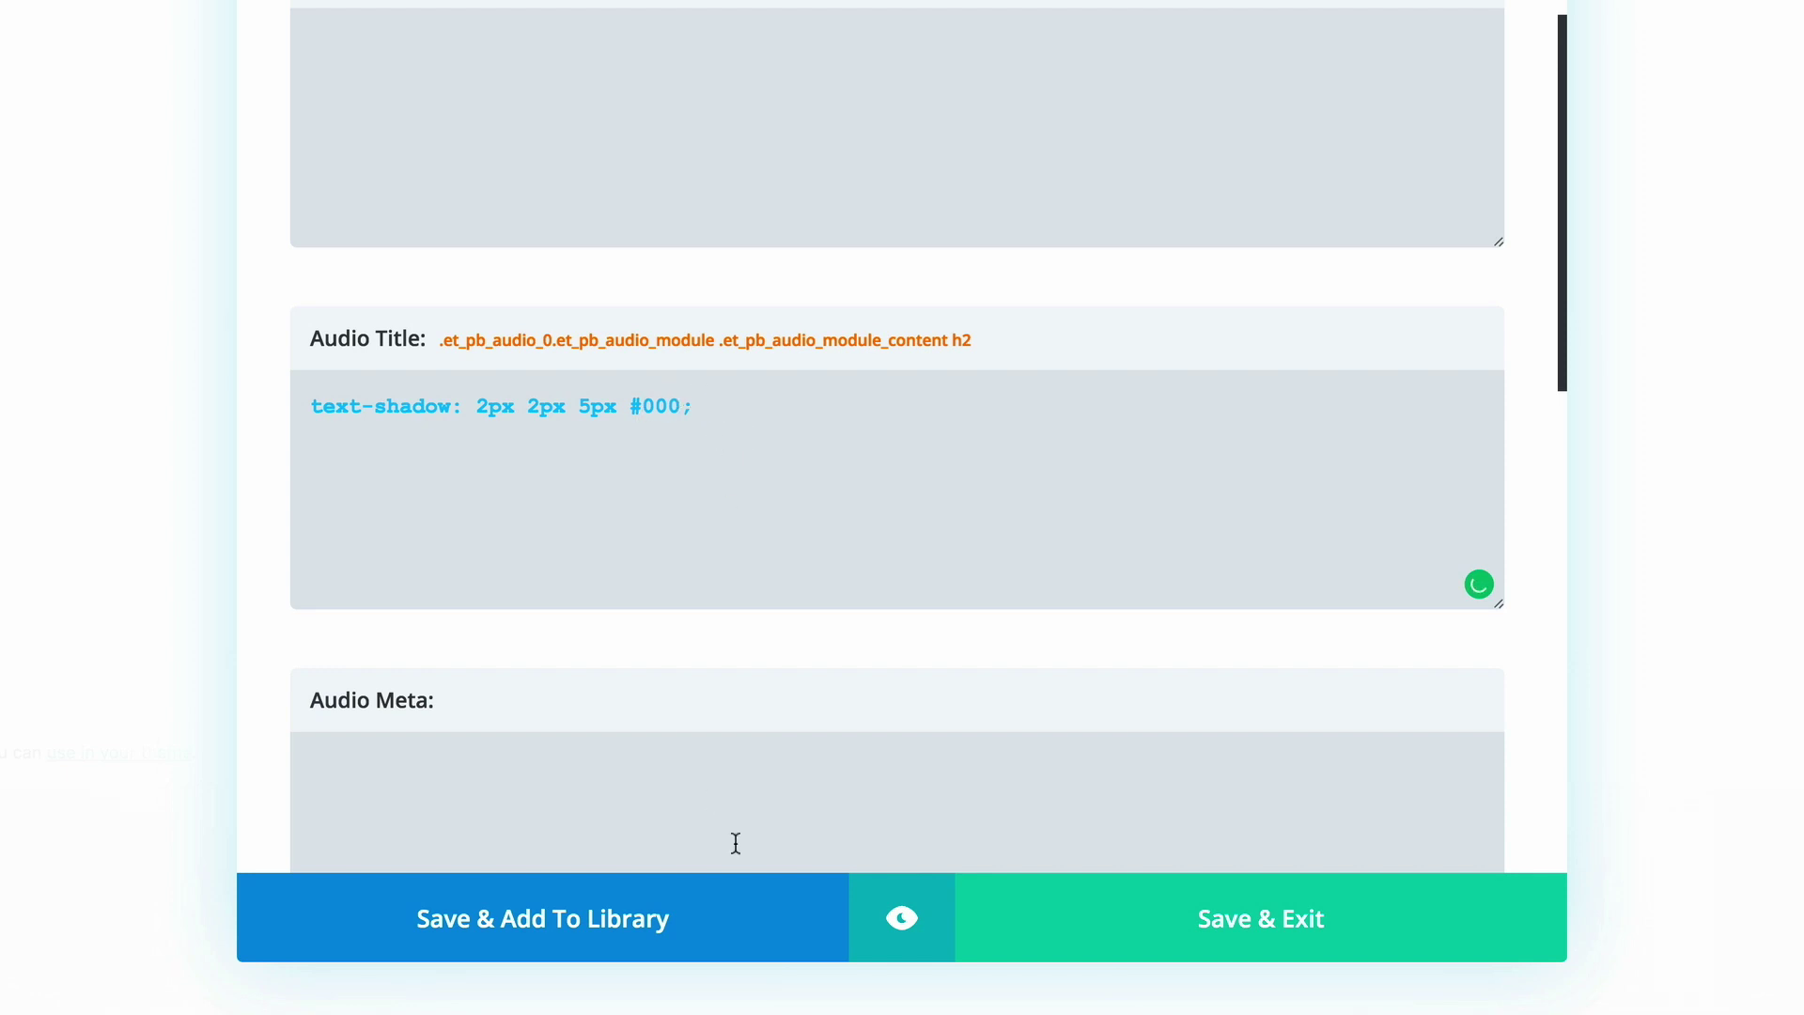
{"action": "left_click", "coordinate": [900, 917]}
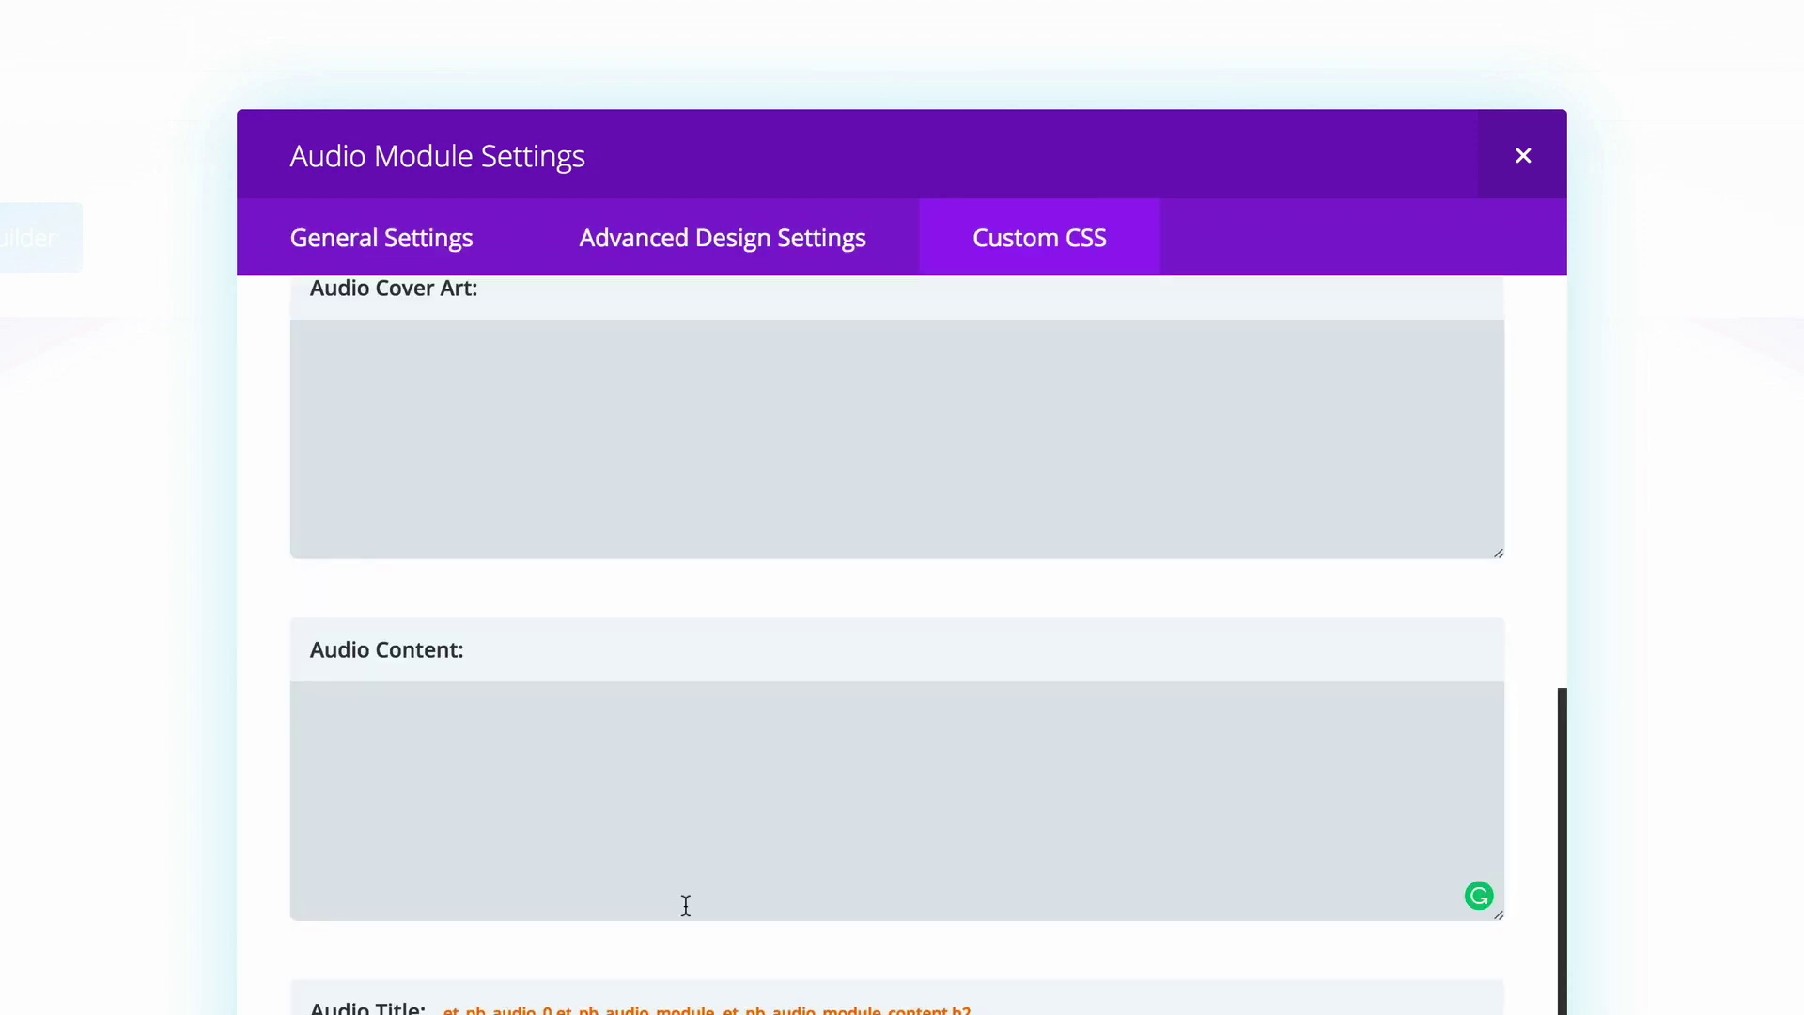
{"action": "scroll", "coordinate": [1046, 905], "scroll_direction": "down", "scroll_amount": 15}
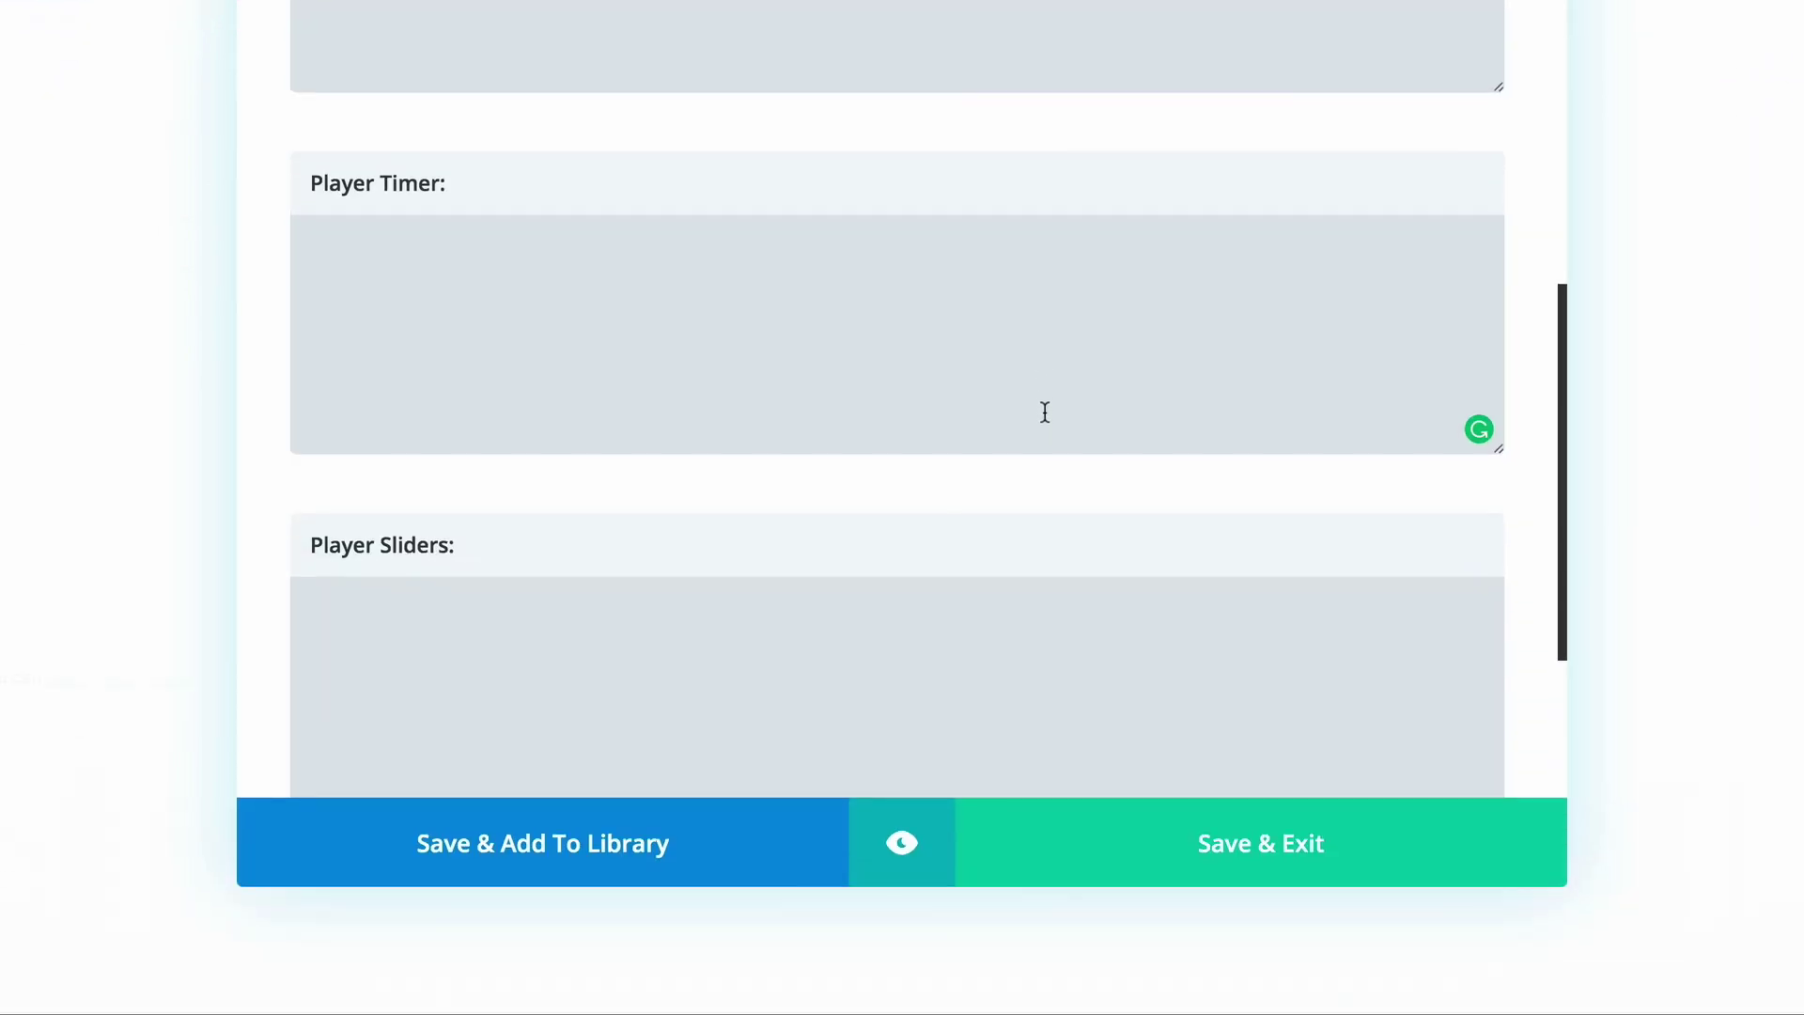
- Save the audio module and add a Call To Action module to the row
{"action": "left_click", "coordinate": [1312, 851]}
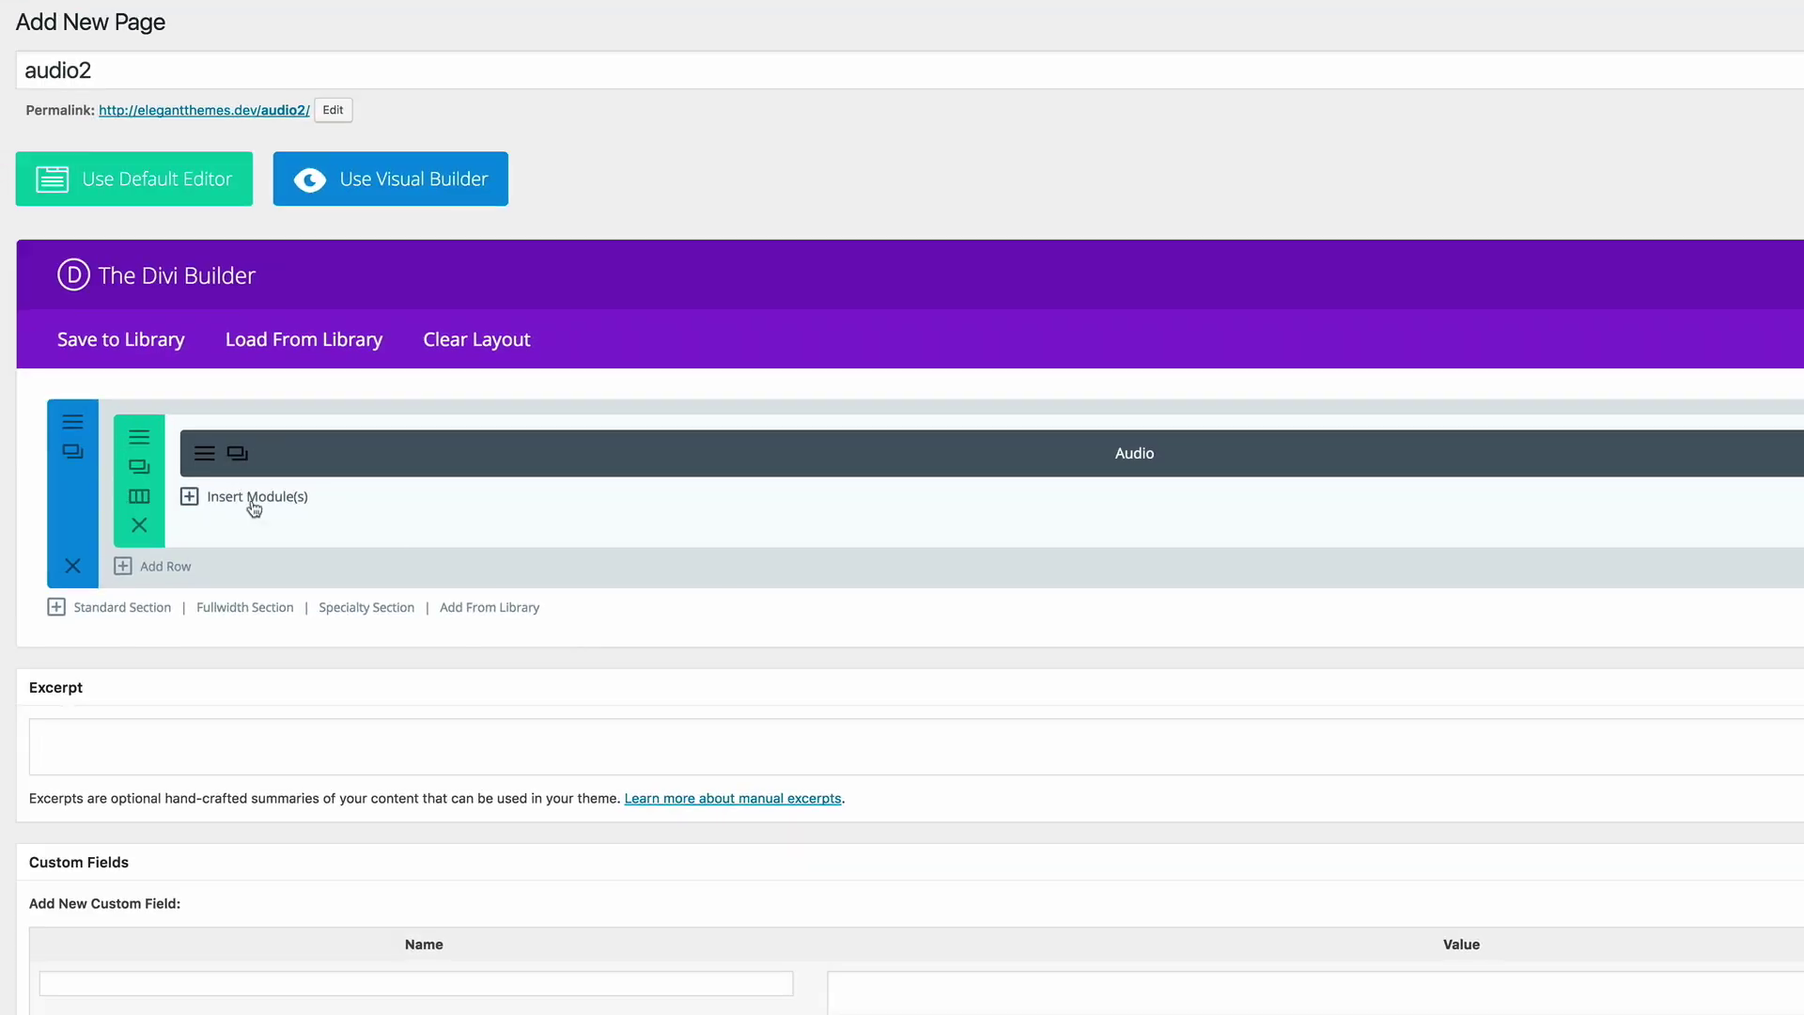
{"action": "left_click", "coordinate": [254, 506]}
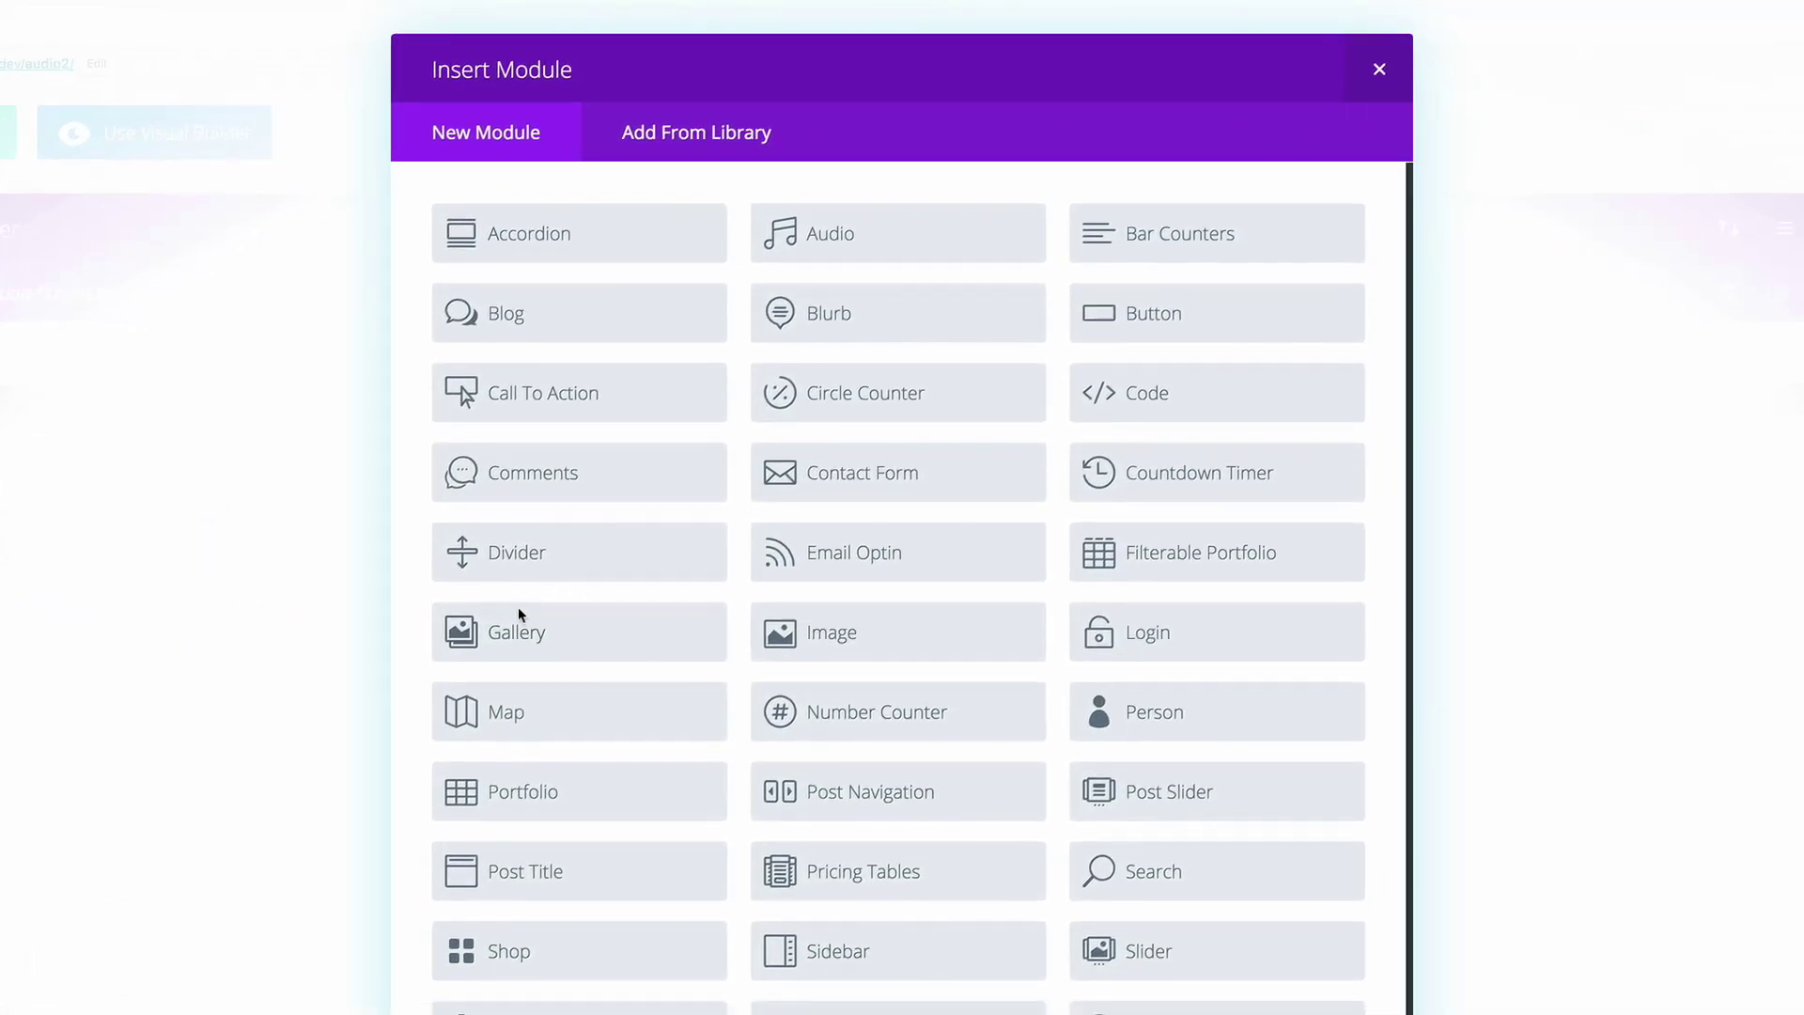
{"action": "left_click", "coordinate": [579, 400]}
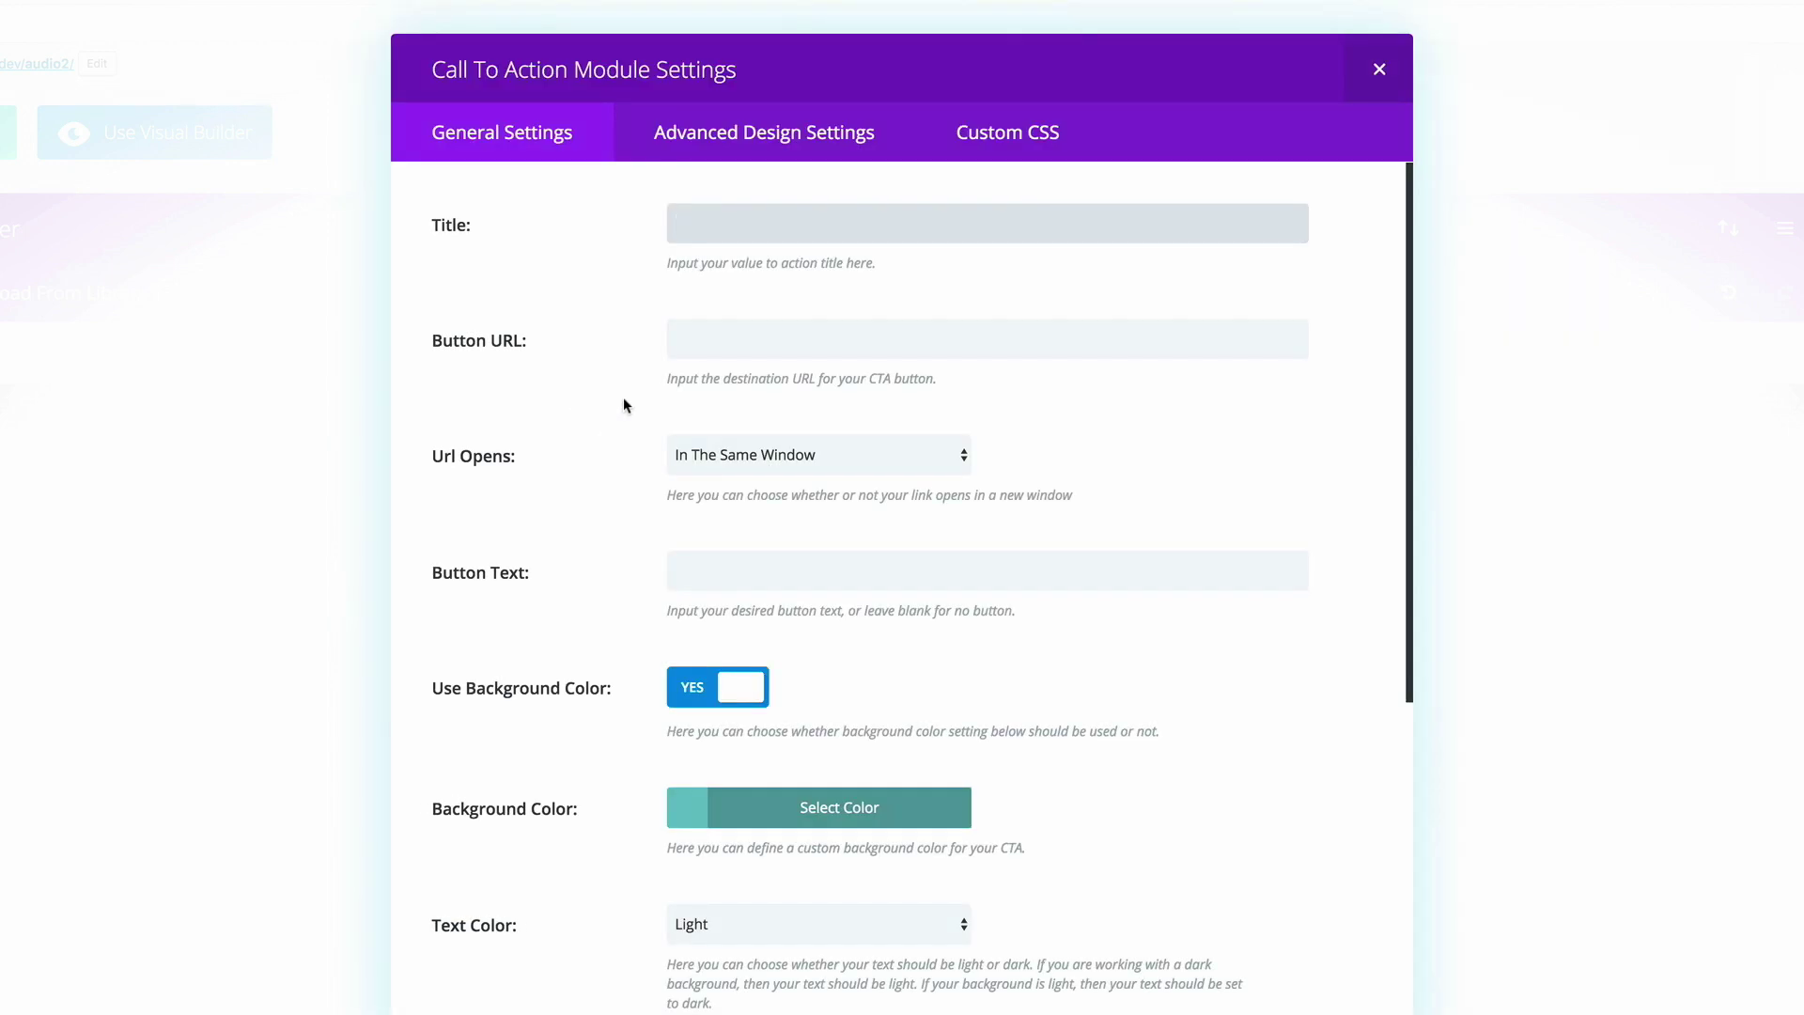
- Set the button URL to # and the button text to 'Download on itunes'
{"action": "left_click", "coordinate": [775, 345]}
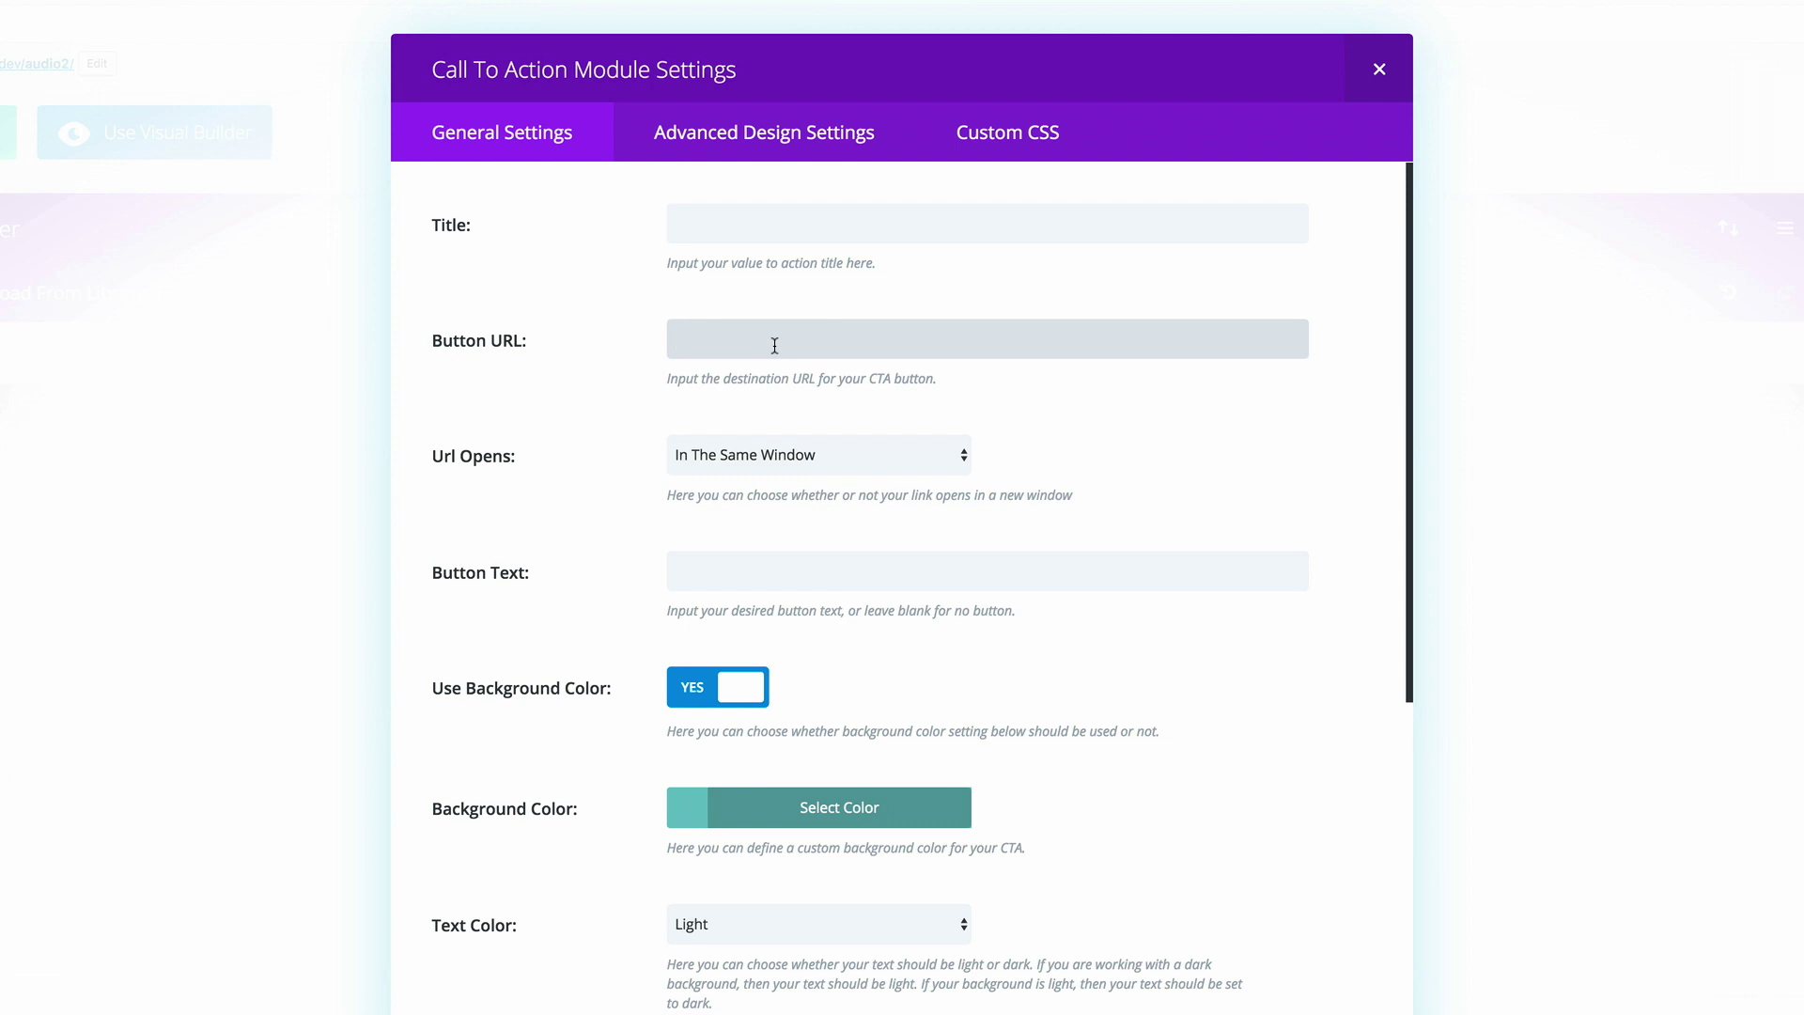
{"action": "type", "text": "#"}
{"action": "left_click", "coordinate": [714, 571]}
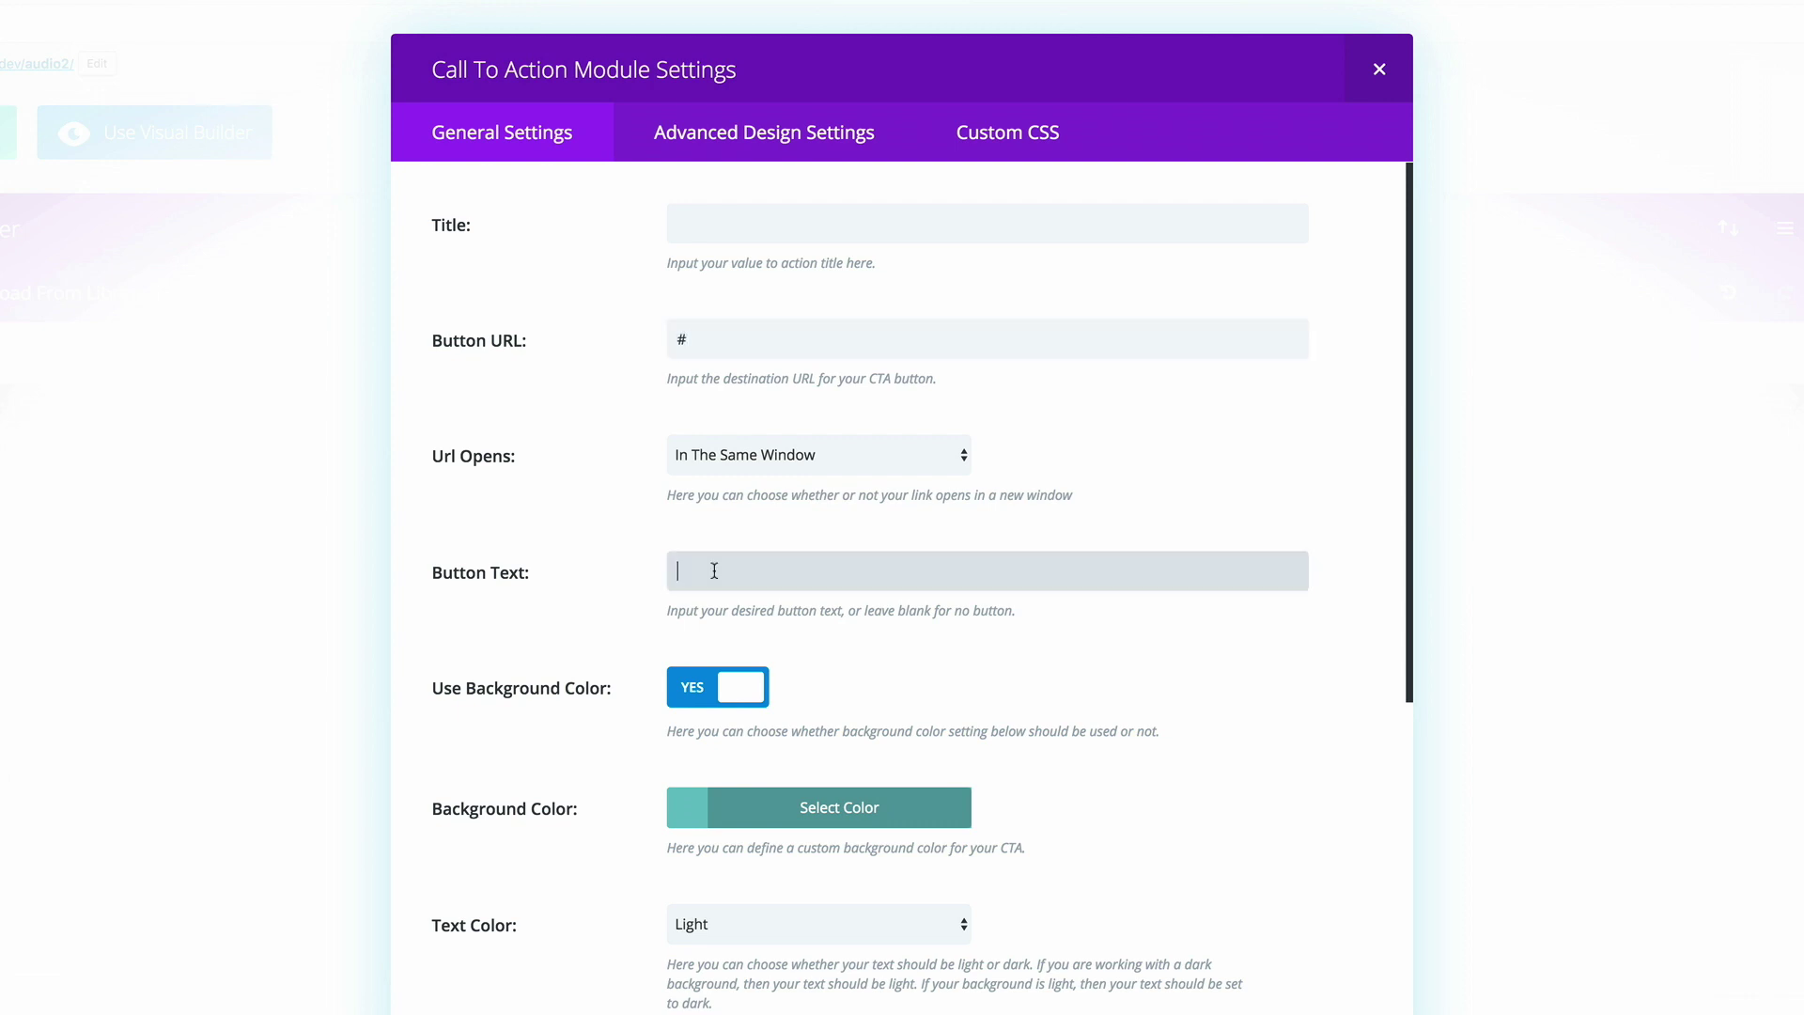
{"action": "type", "text": "Download on itunes"}
{"action": "scroll", "coordinate": [477, 692], "scroll_direction": "down", "scroll_amount": 1}
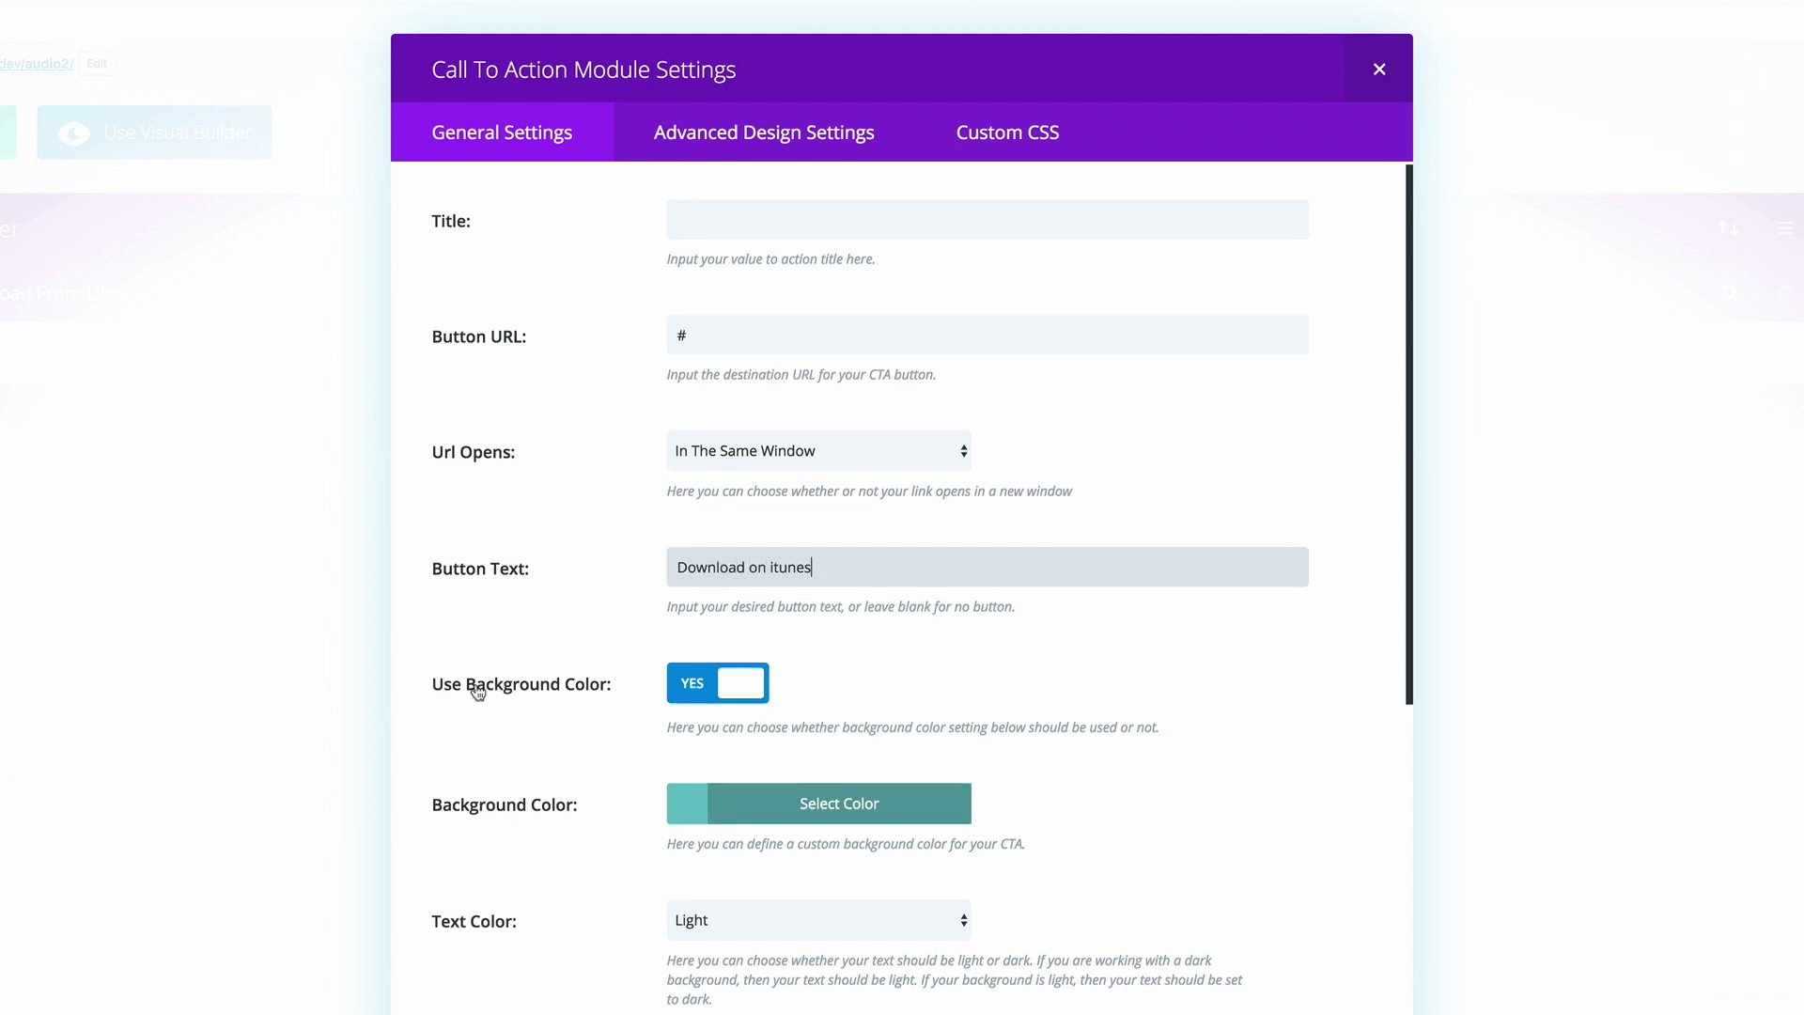
- Turn off the call-to-action background colour, set a -20 top margin, and enable custom button styles
{"action": "left_click", "coordinate": [696, 689]}
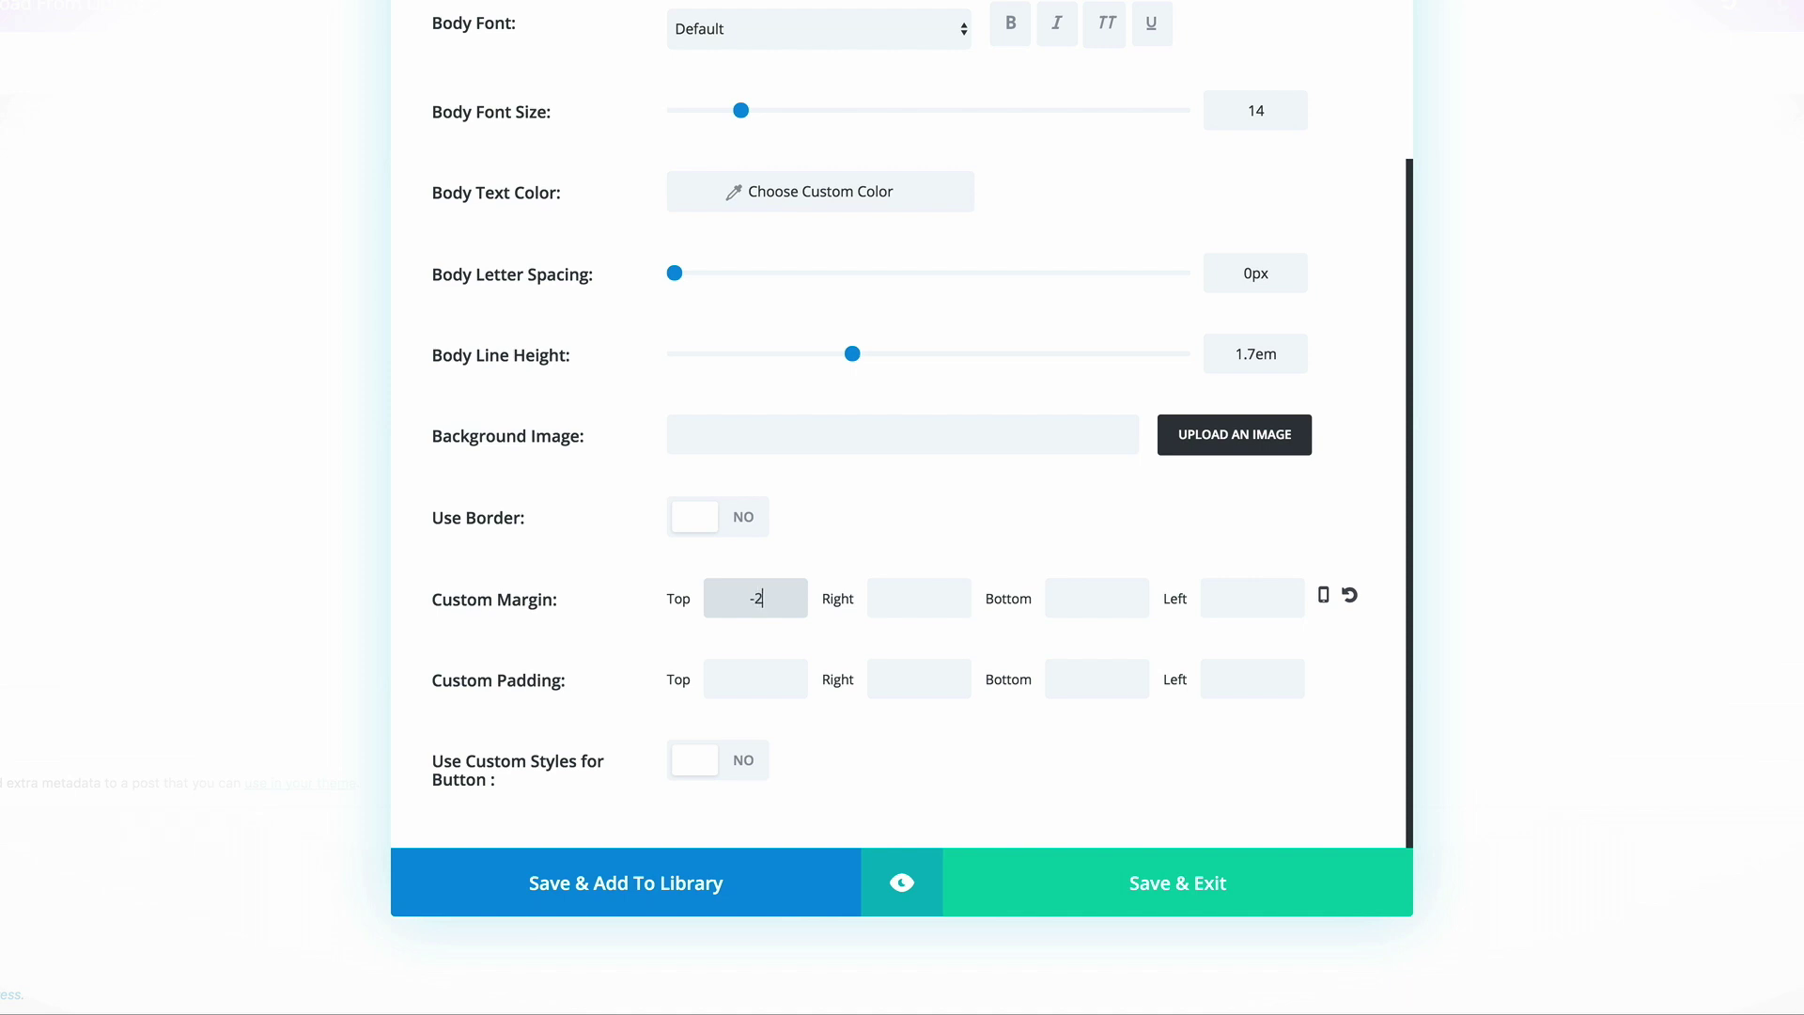
{"action": "type", "text": "0"}
{"action": "left_click", "coordinate": [744, 769]}
{"action": "scroll", "coordinate": [592, 676], "scroll_direction": "down", "scroll_amount": 9}
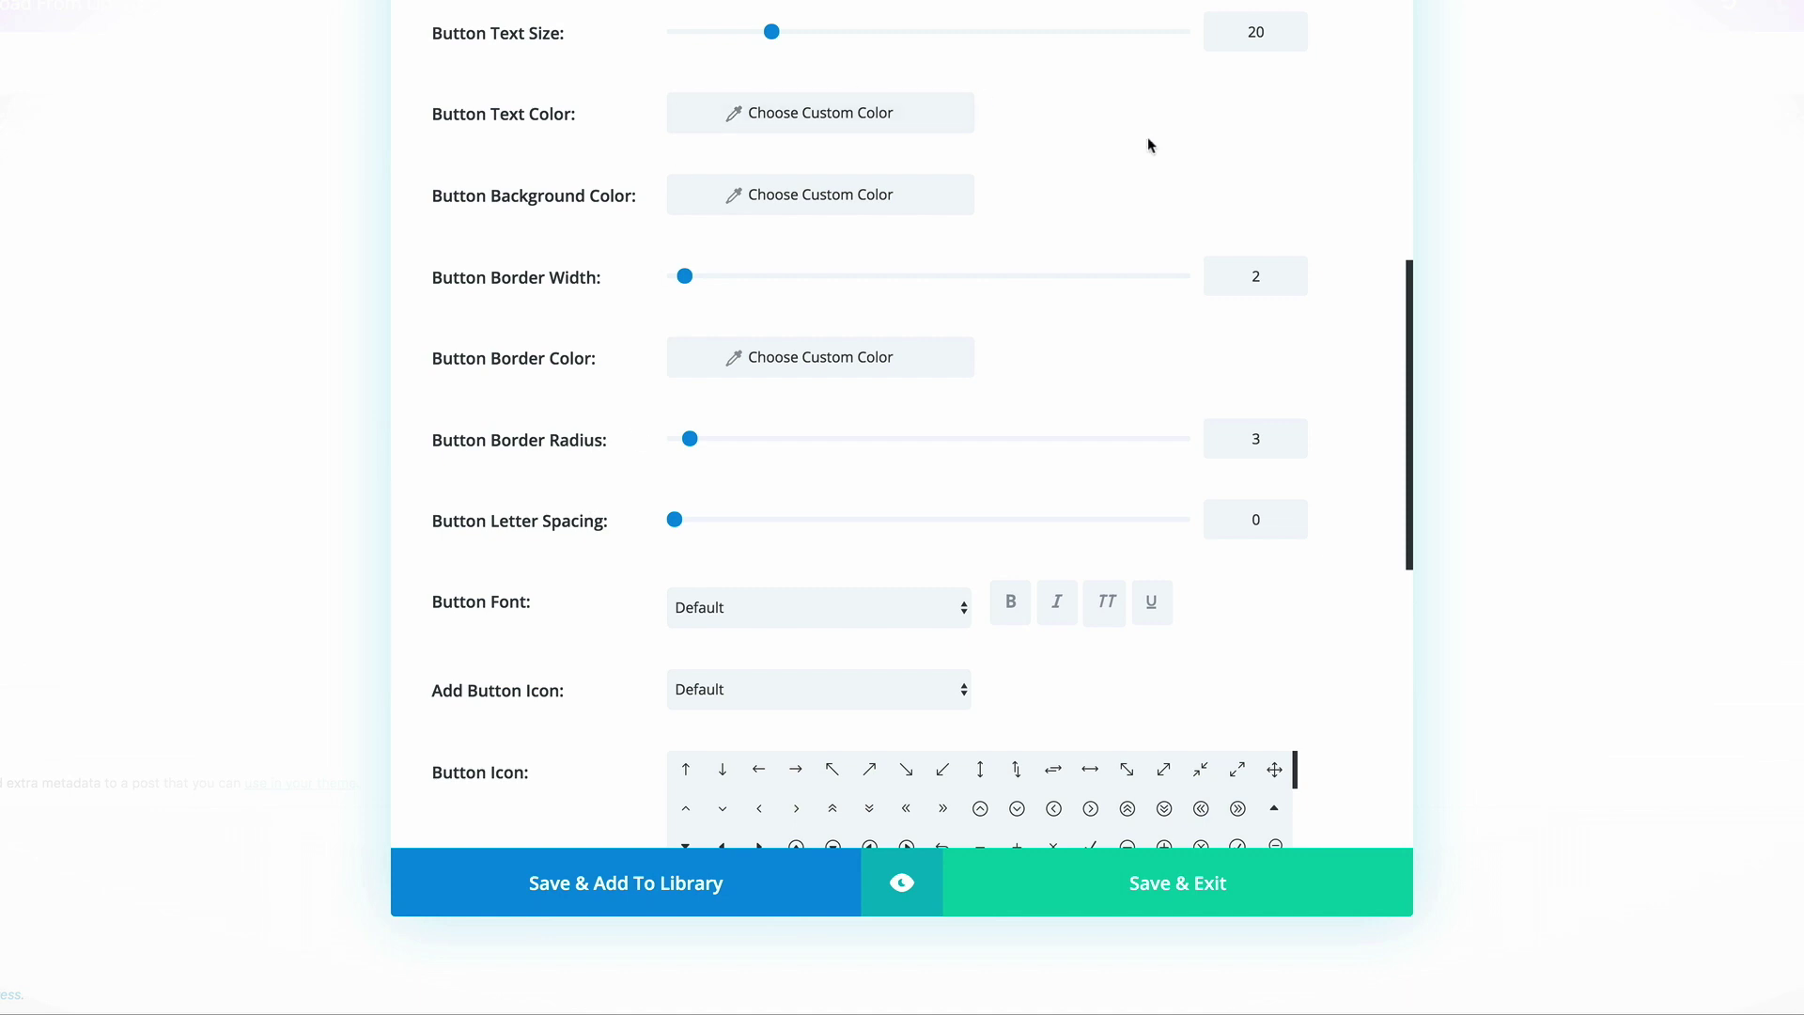
- Give the button orange text, a 1px border width, and text size 14
{"action": "left_click", "coordinate": [685, 113]}
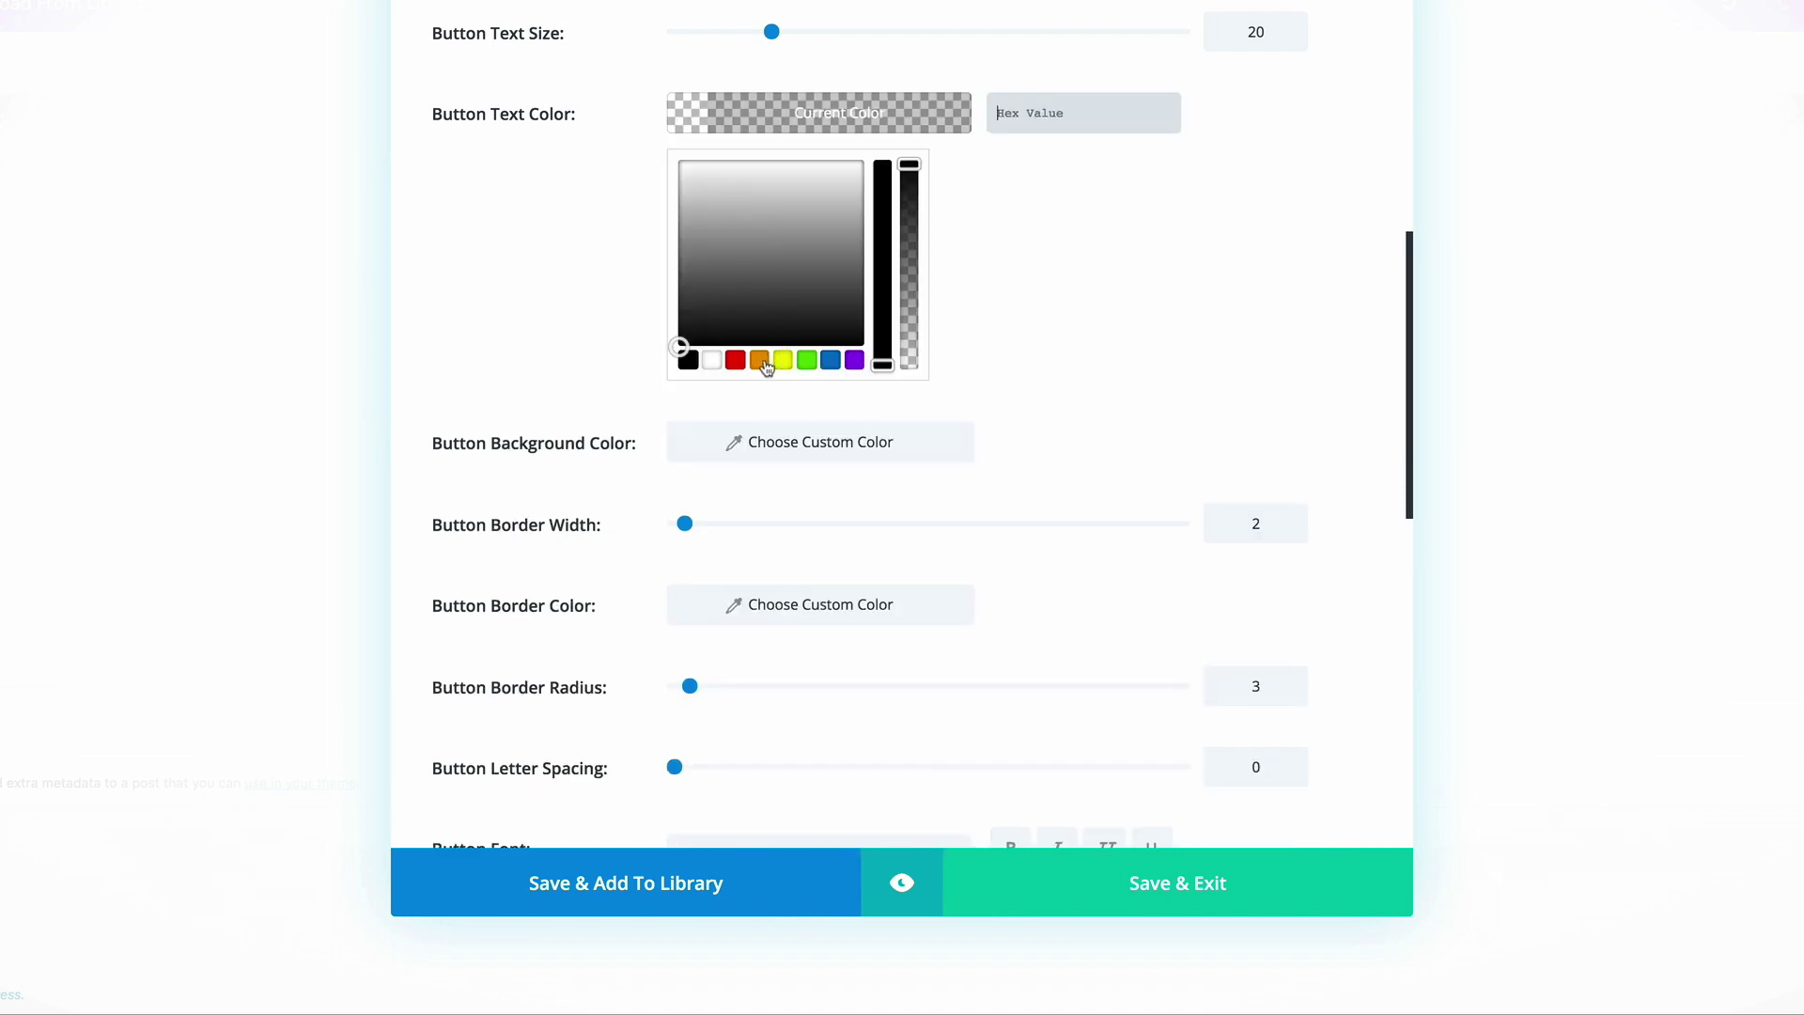
{"action": "left_click", "coordinate": [760, 360]}
{"action": "left_click", "coordinate": [578, 243]}
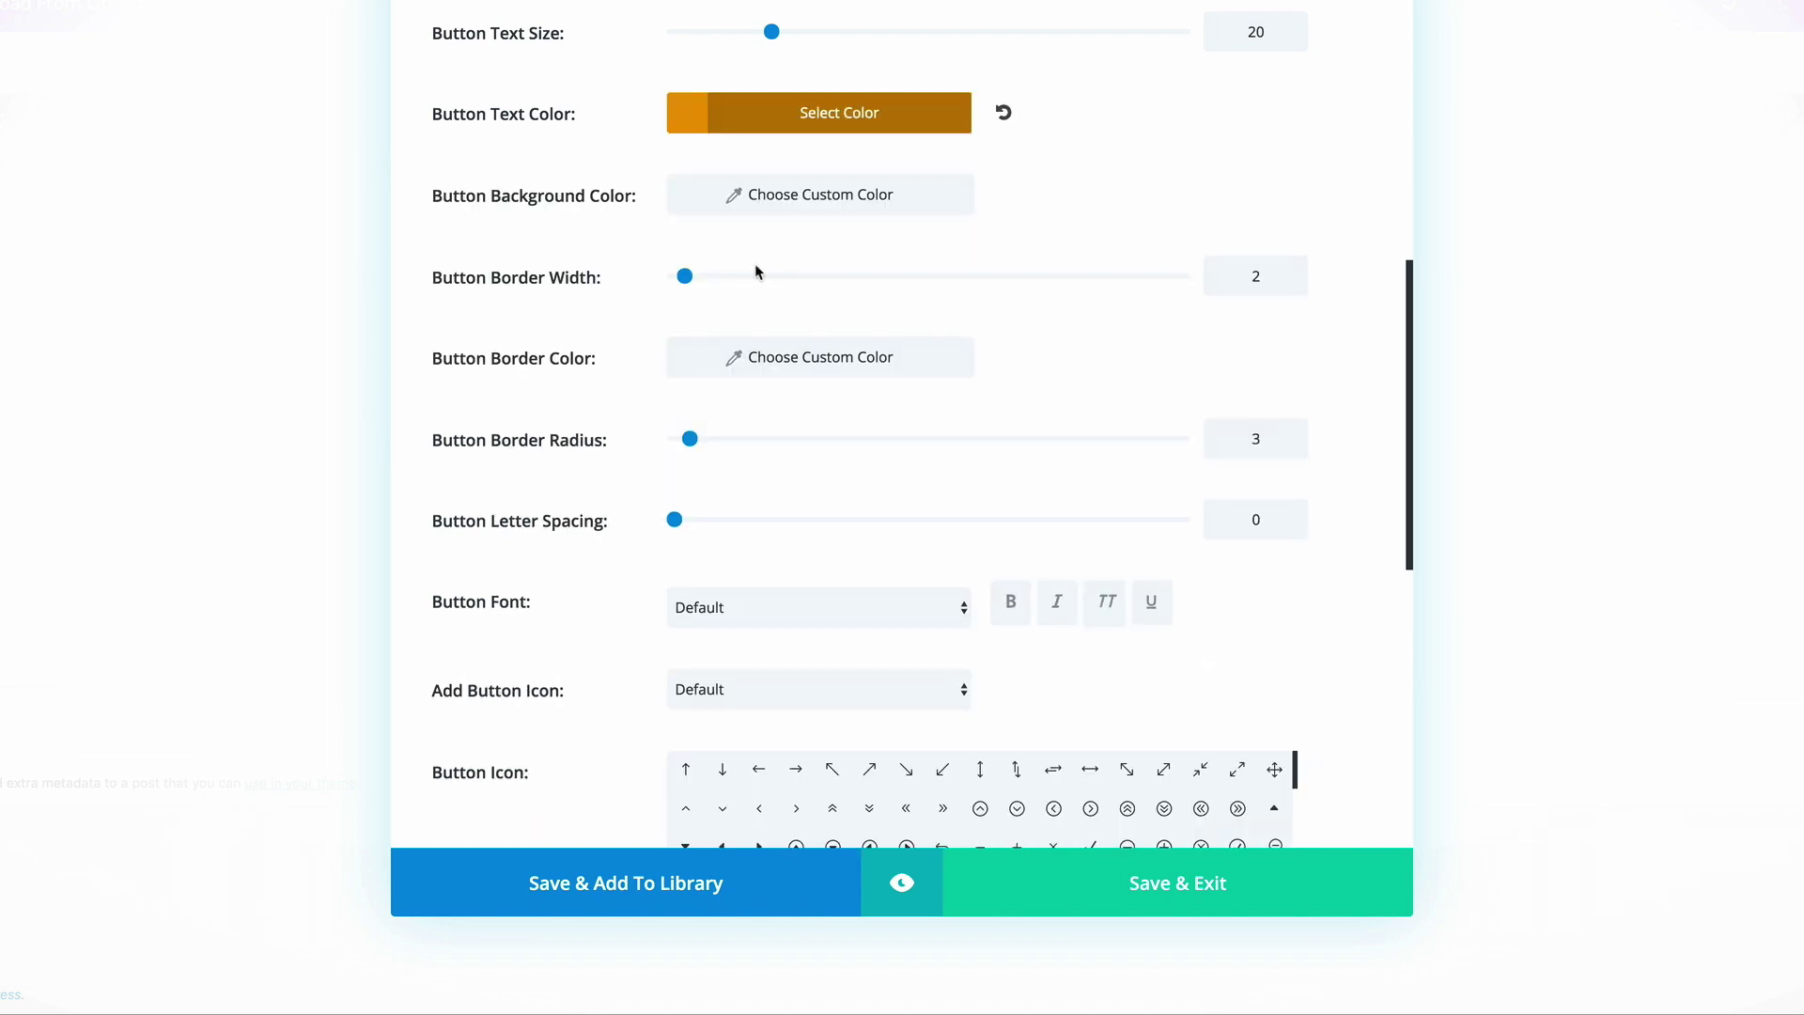
{"action": "double_click", "coordinate": [1257, 275]}
{"action": "type", "text": "1"}
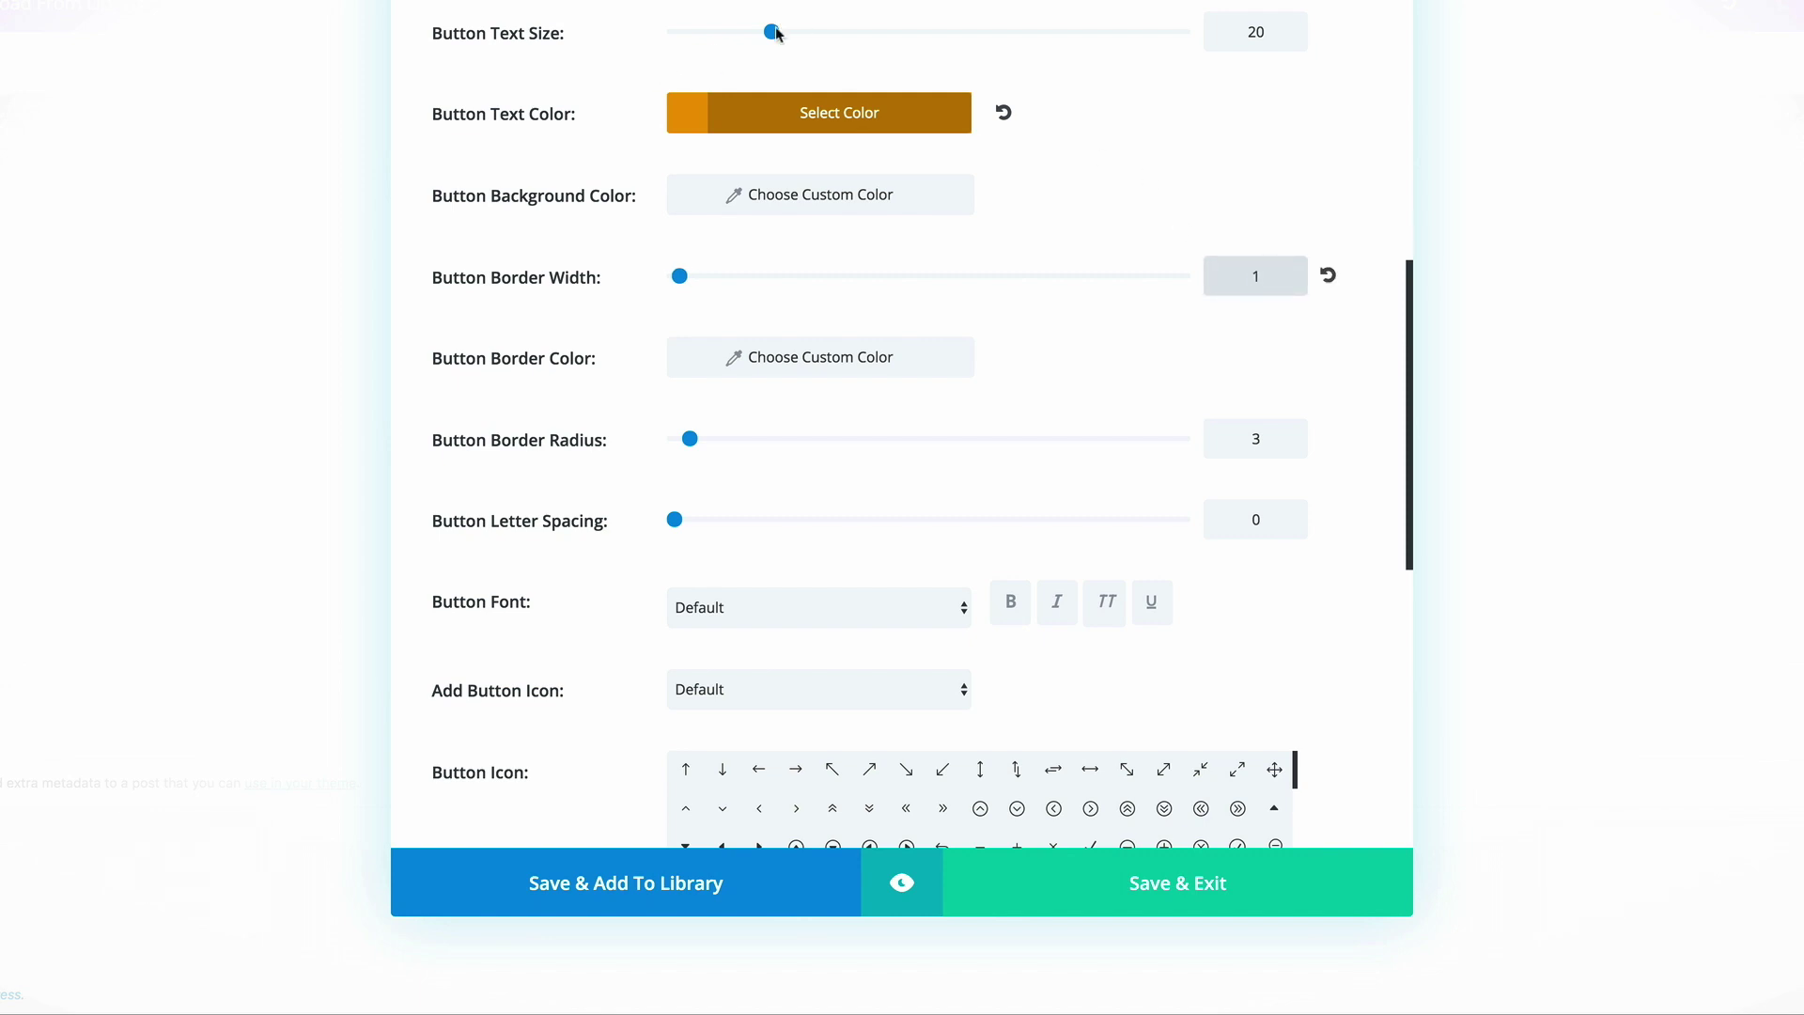
{"action": "left_click_drag", "start_coordinate": [771, 32], "coordinate": [741, 35]}
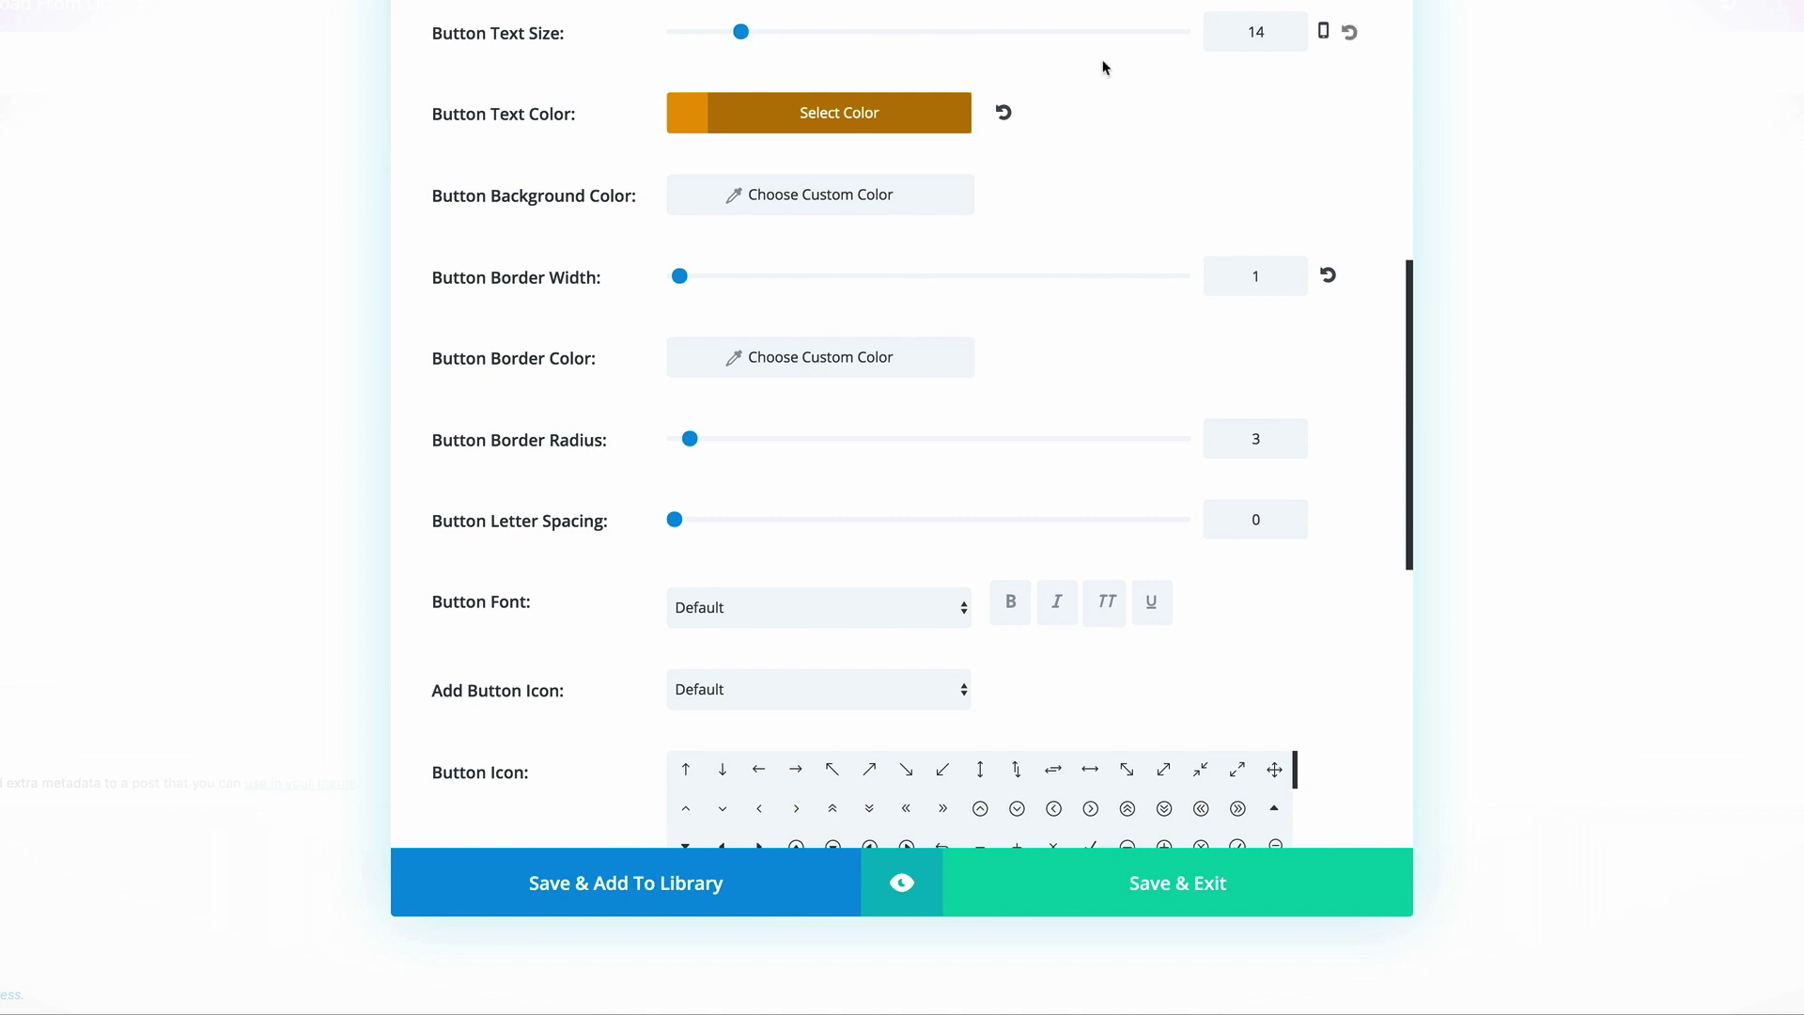
- Set the button icon colour to orange #e09900
{"action": "scroll", "coordinate": [1170, 122], "scroll_direction": "up", "scroll_amount": 3}
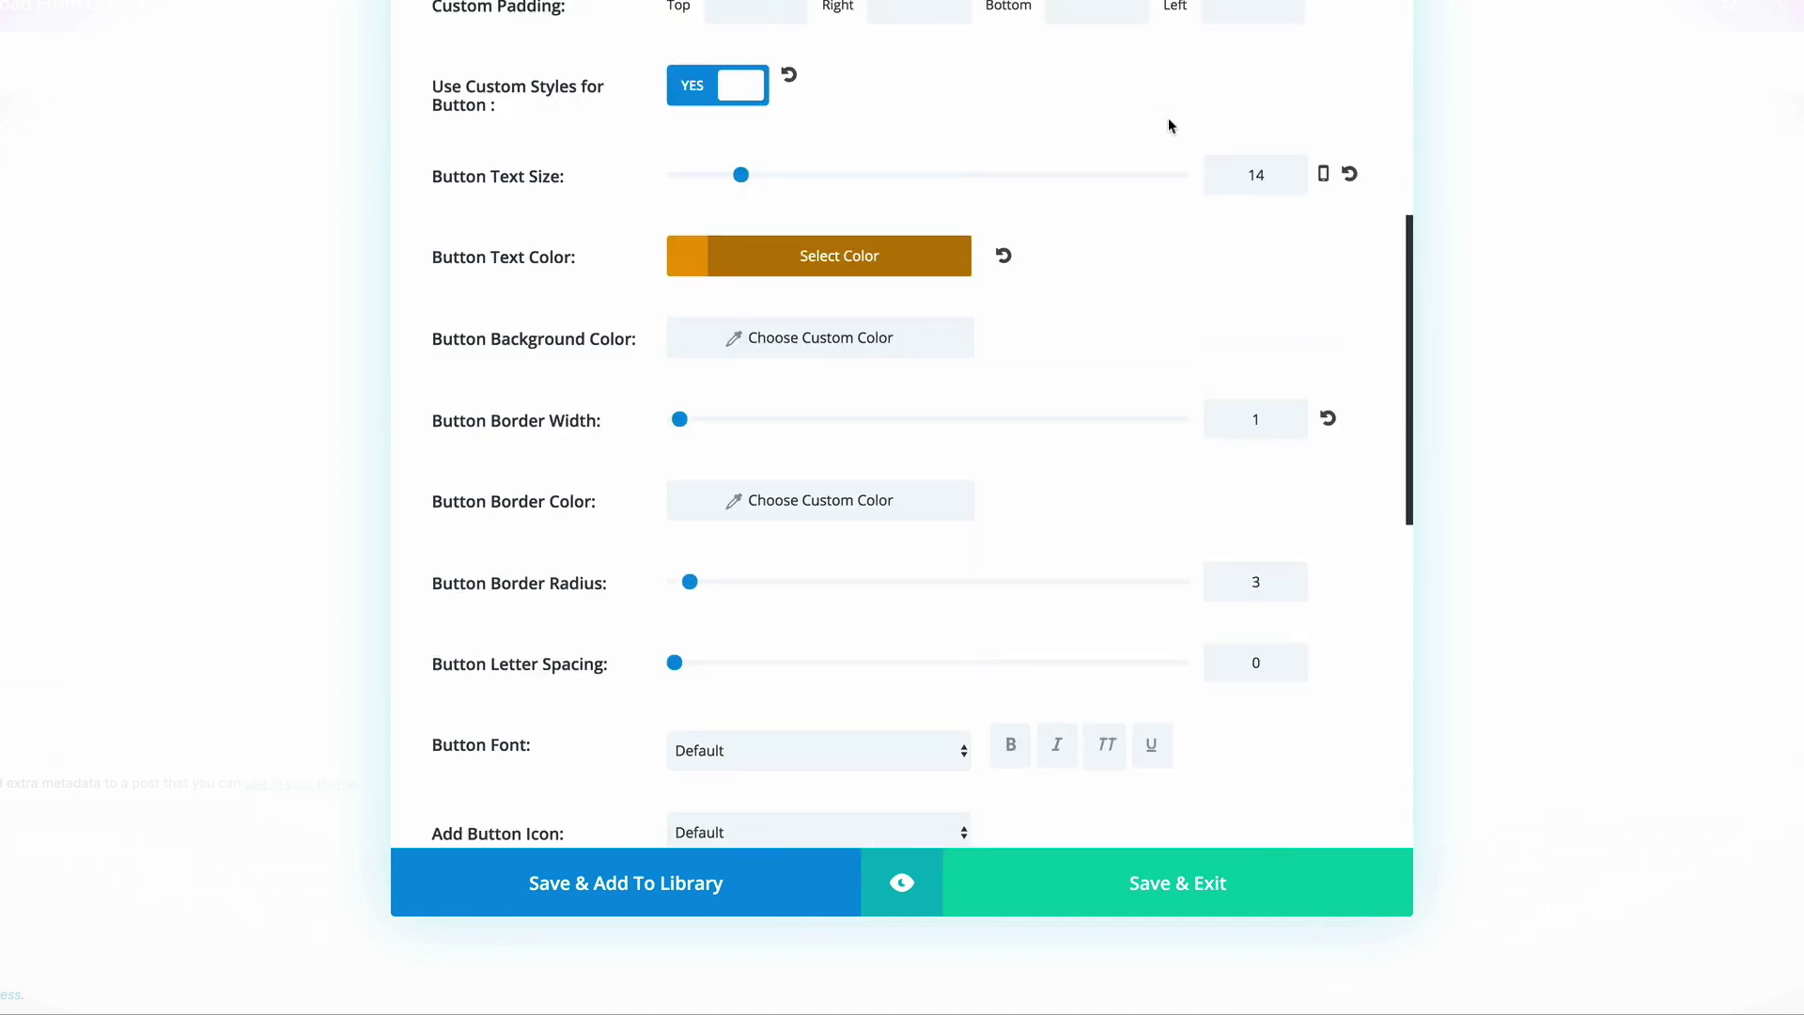
{"action": "scroll", "coordinate": [1170, 124], "scroll_direction": "up", "scroll_amount": 1}
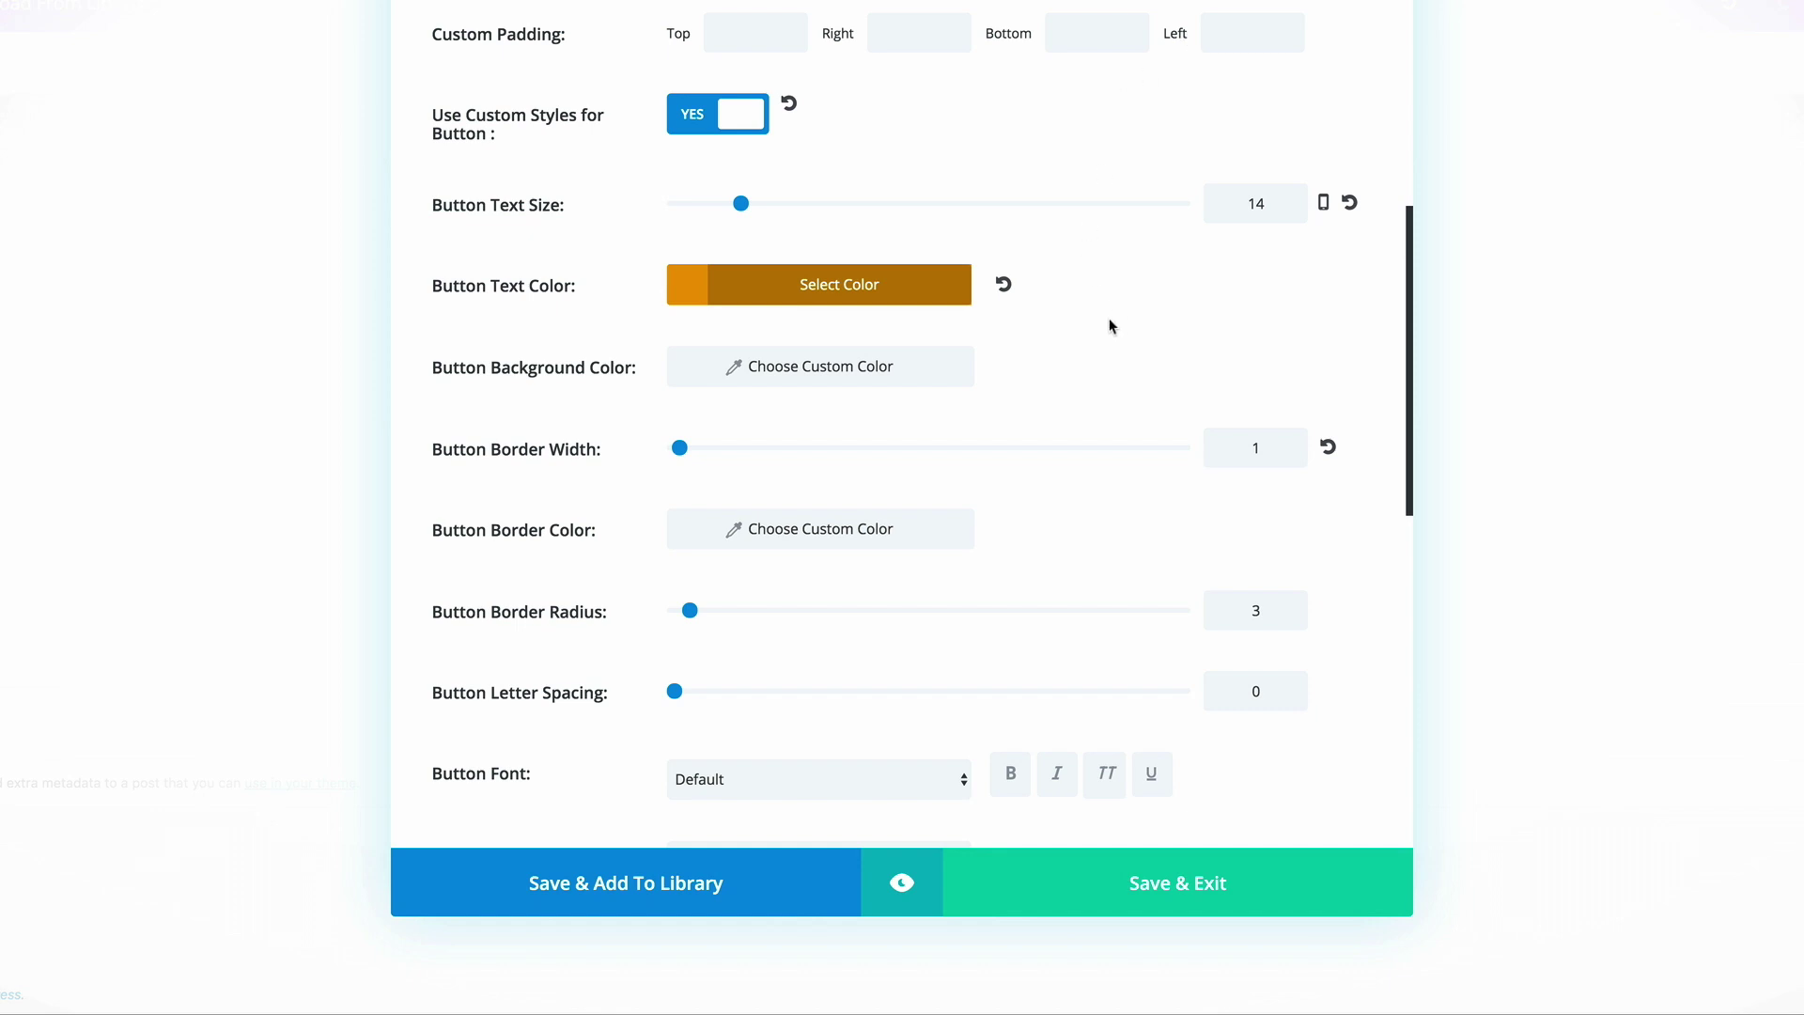
{"action": "scroll", "coordinate": [1110, 325], "scroll_direction": "down", "scroll_amount": 10}
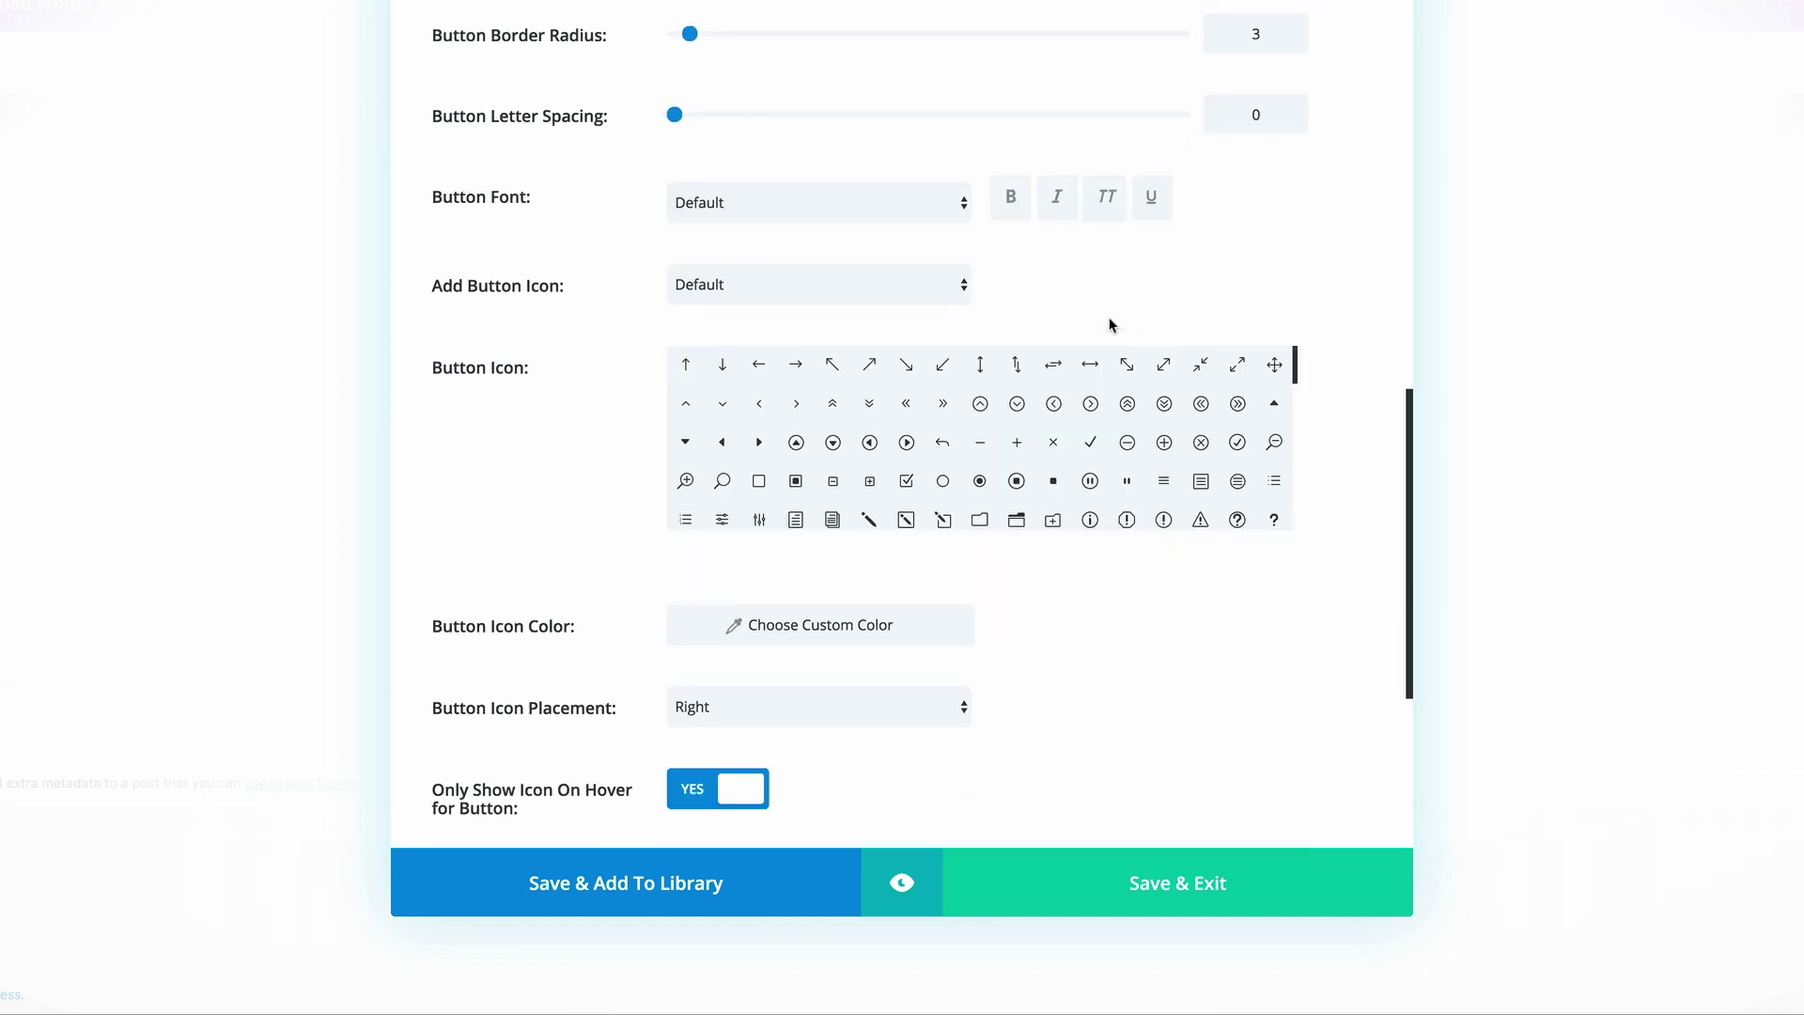
{"action": "scroll", "coordinate": [1110, 325], "scroll_direction": "down", "scroll_amount": 2}
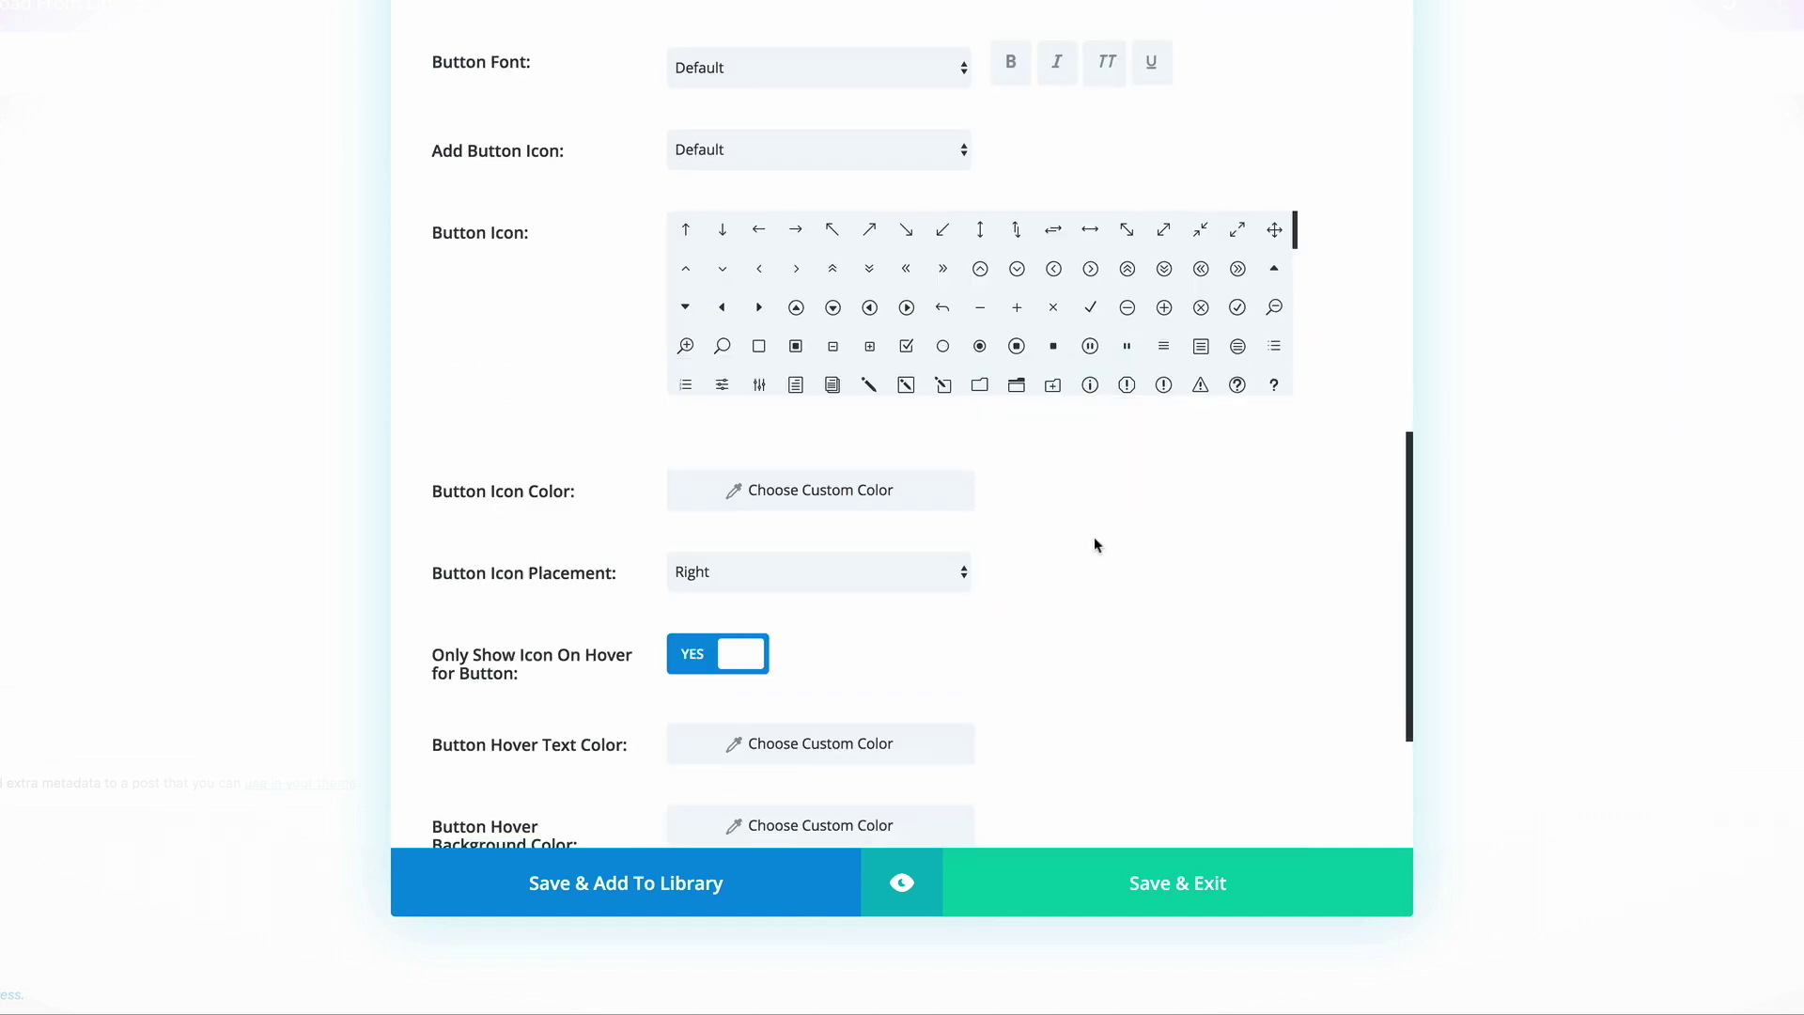
{"action": "left_click", "coordinate": [698, 500]}
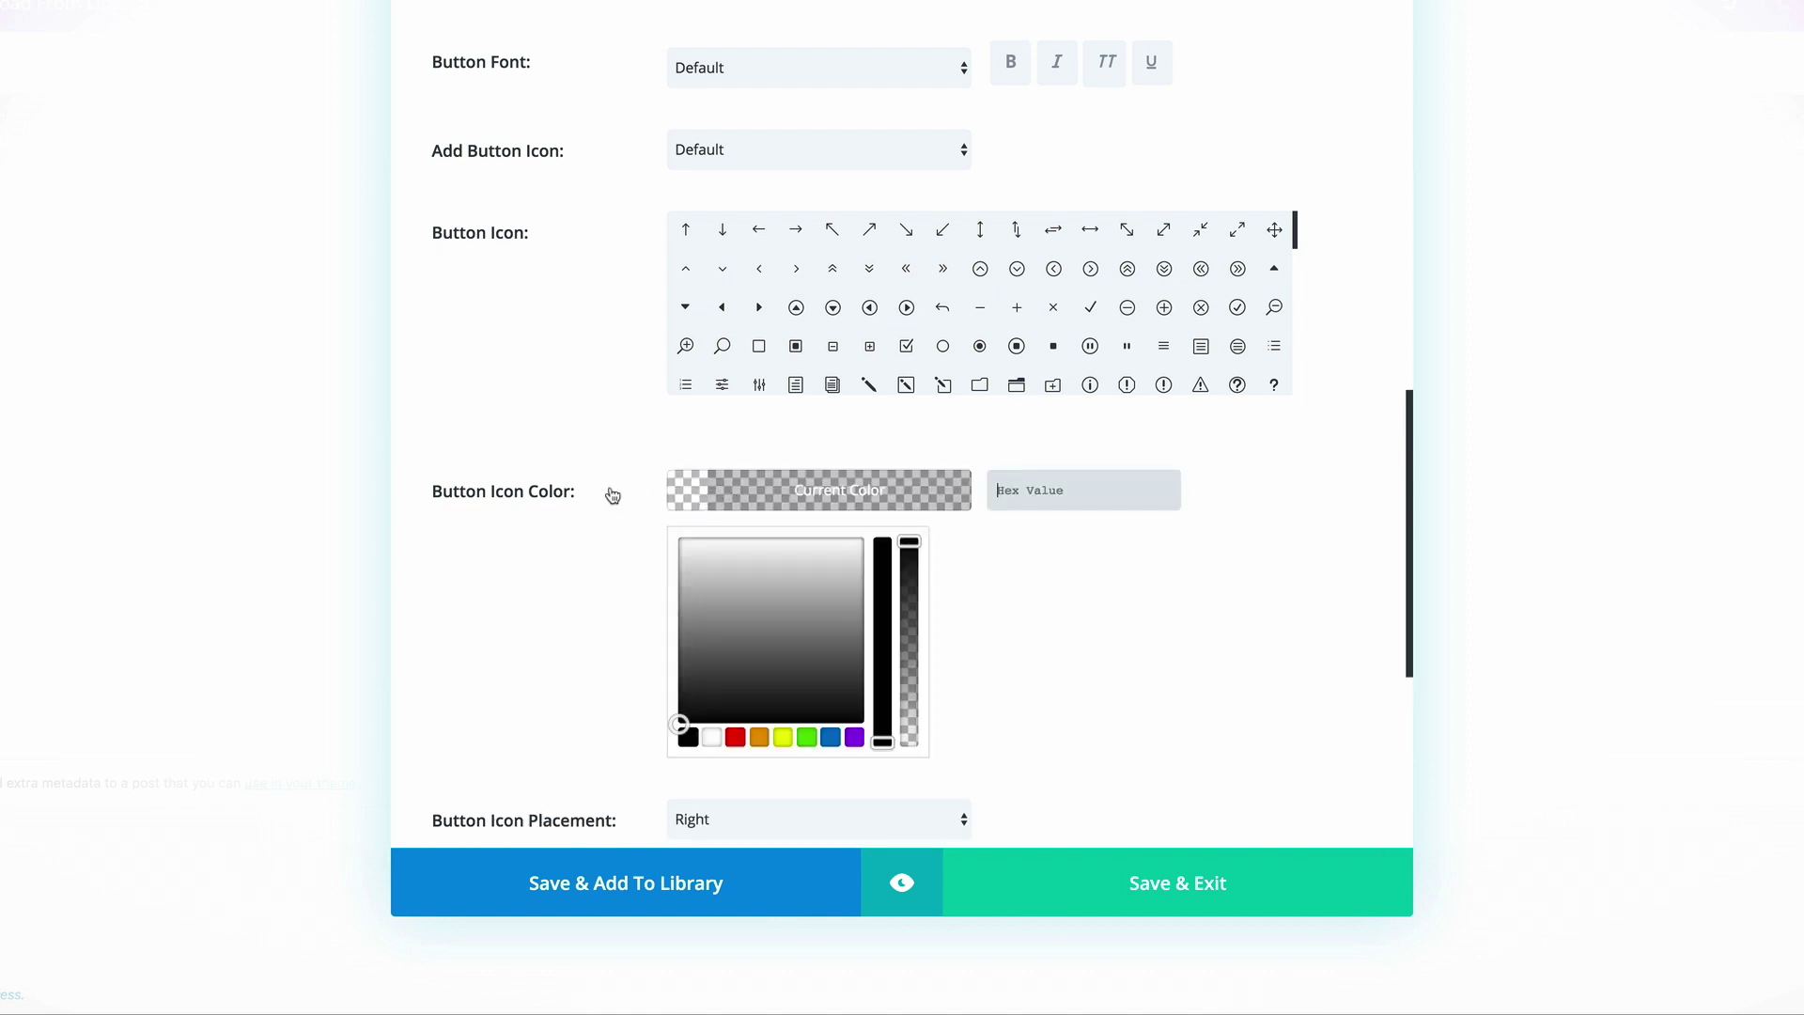
{"action": "scroll", "coordinate": [611, 498], "scroll_direction": "down", "scroll_amount": 2}
{"action": "left_click", "coordinate": [760, 627]}
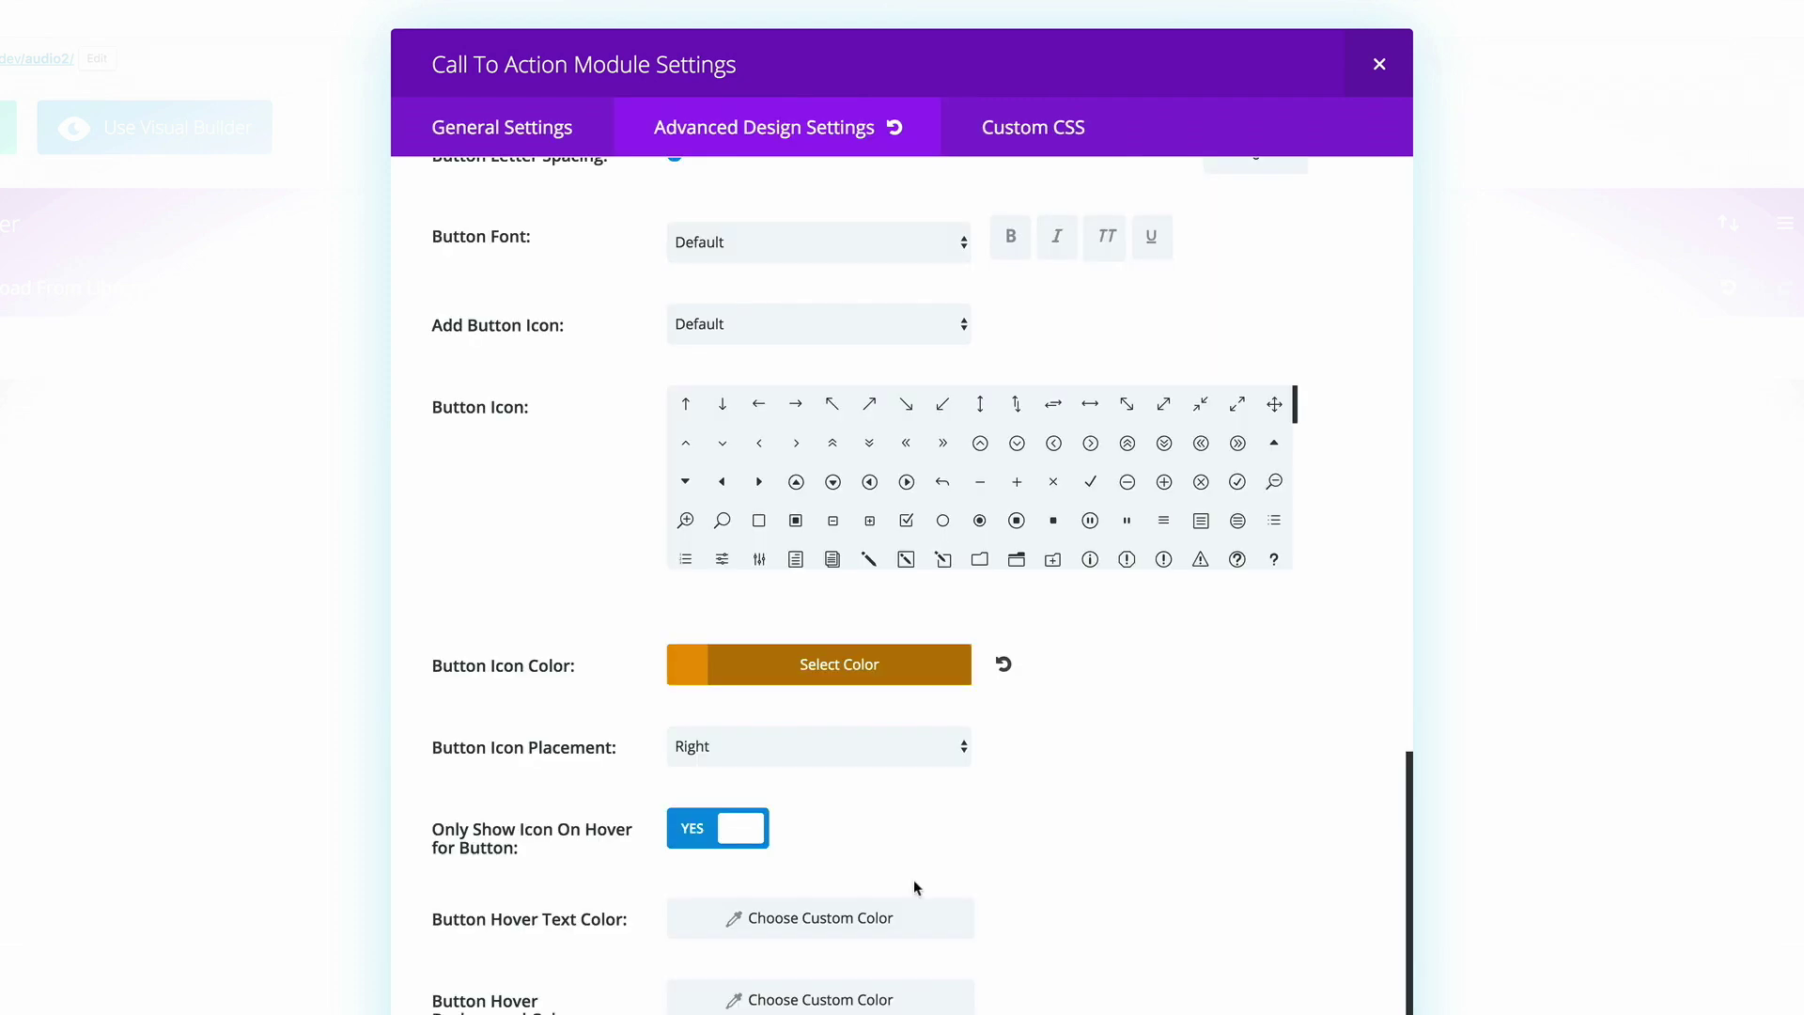
- Set the button border colour to orange #e09900
{"action": "scroll", "coordinate": [913, 879], "scroll_direction": "up", "scroll_amount": 8}
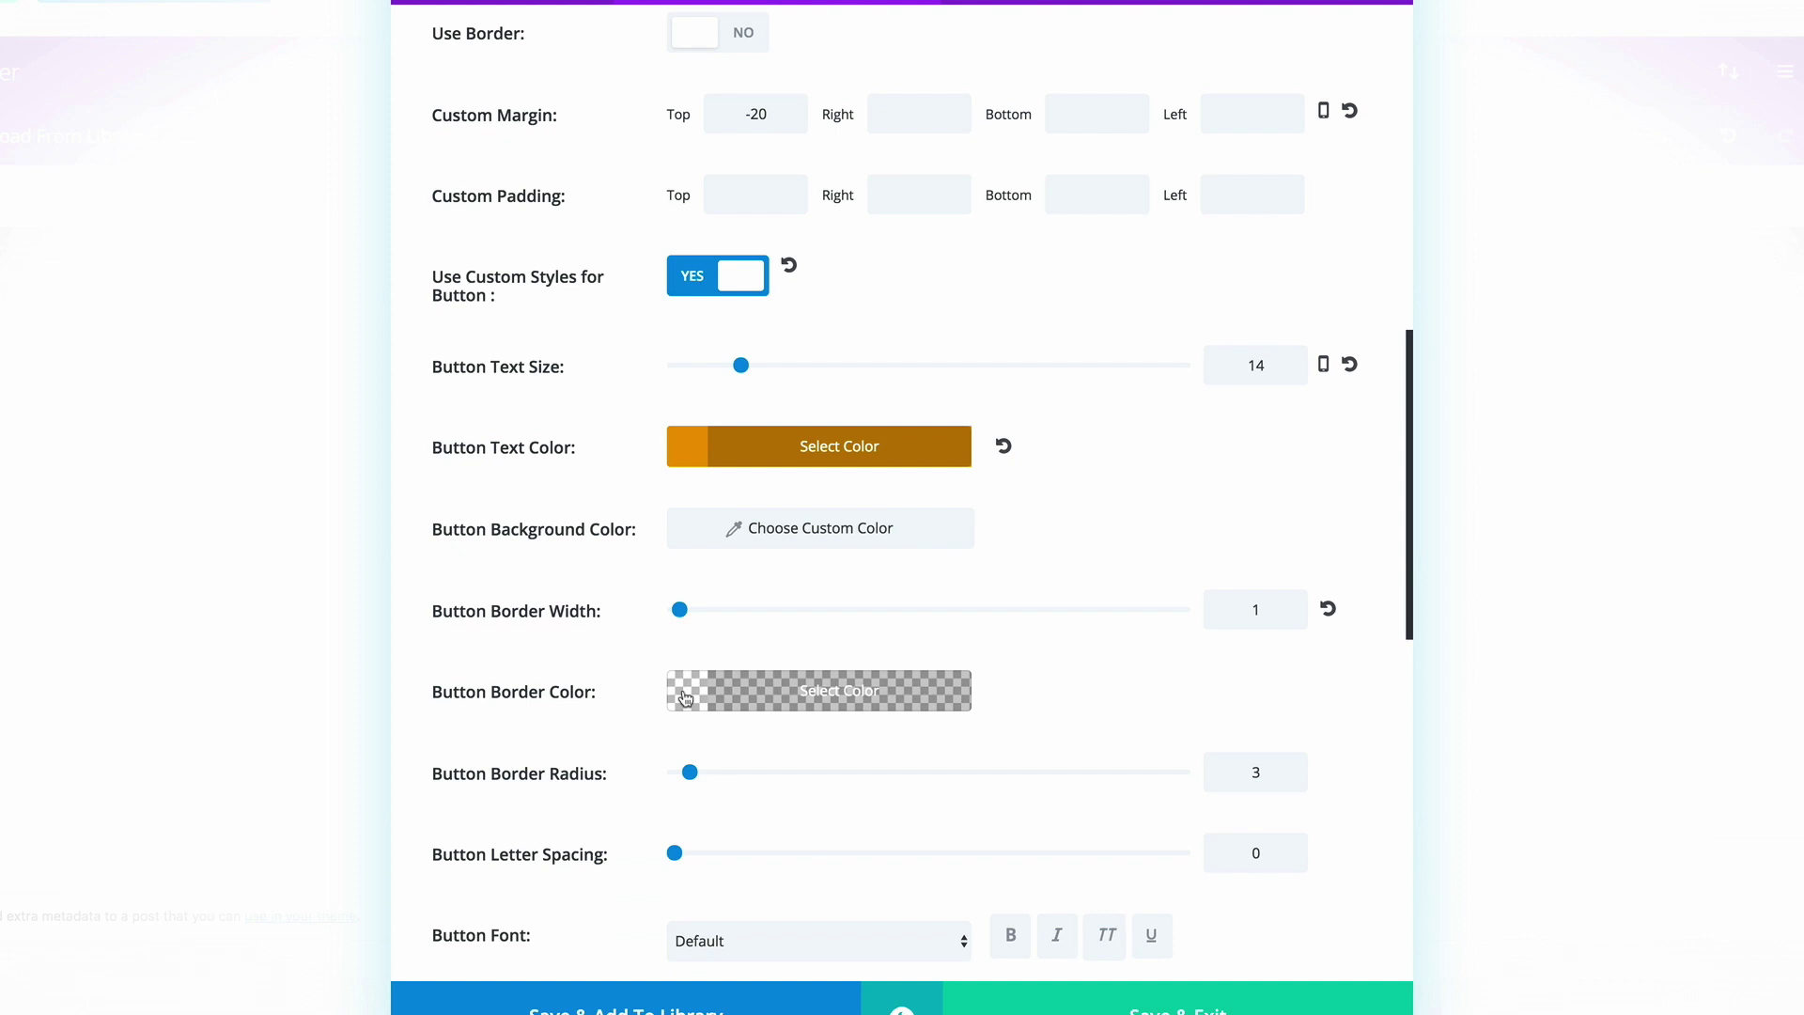
{"action": "scroll", "coordinate": [679, 857], "scroll_direction": "down", "scroll_amount": 3}
{"action": "left_click", "coordinate": [686, 563]}
{"action": "left_click", "coordinate": [759, 804]}
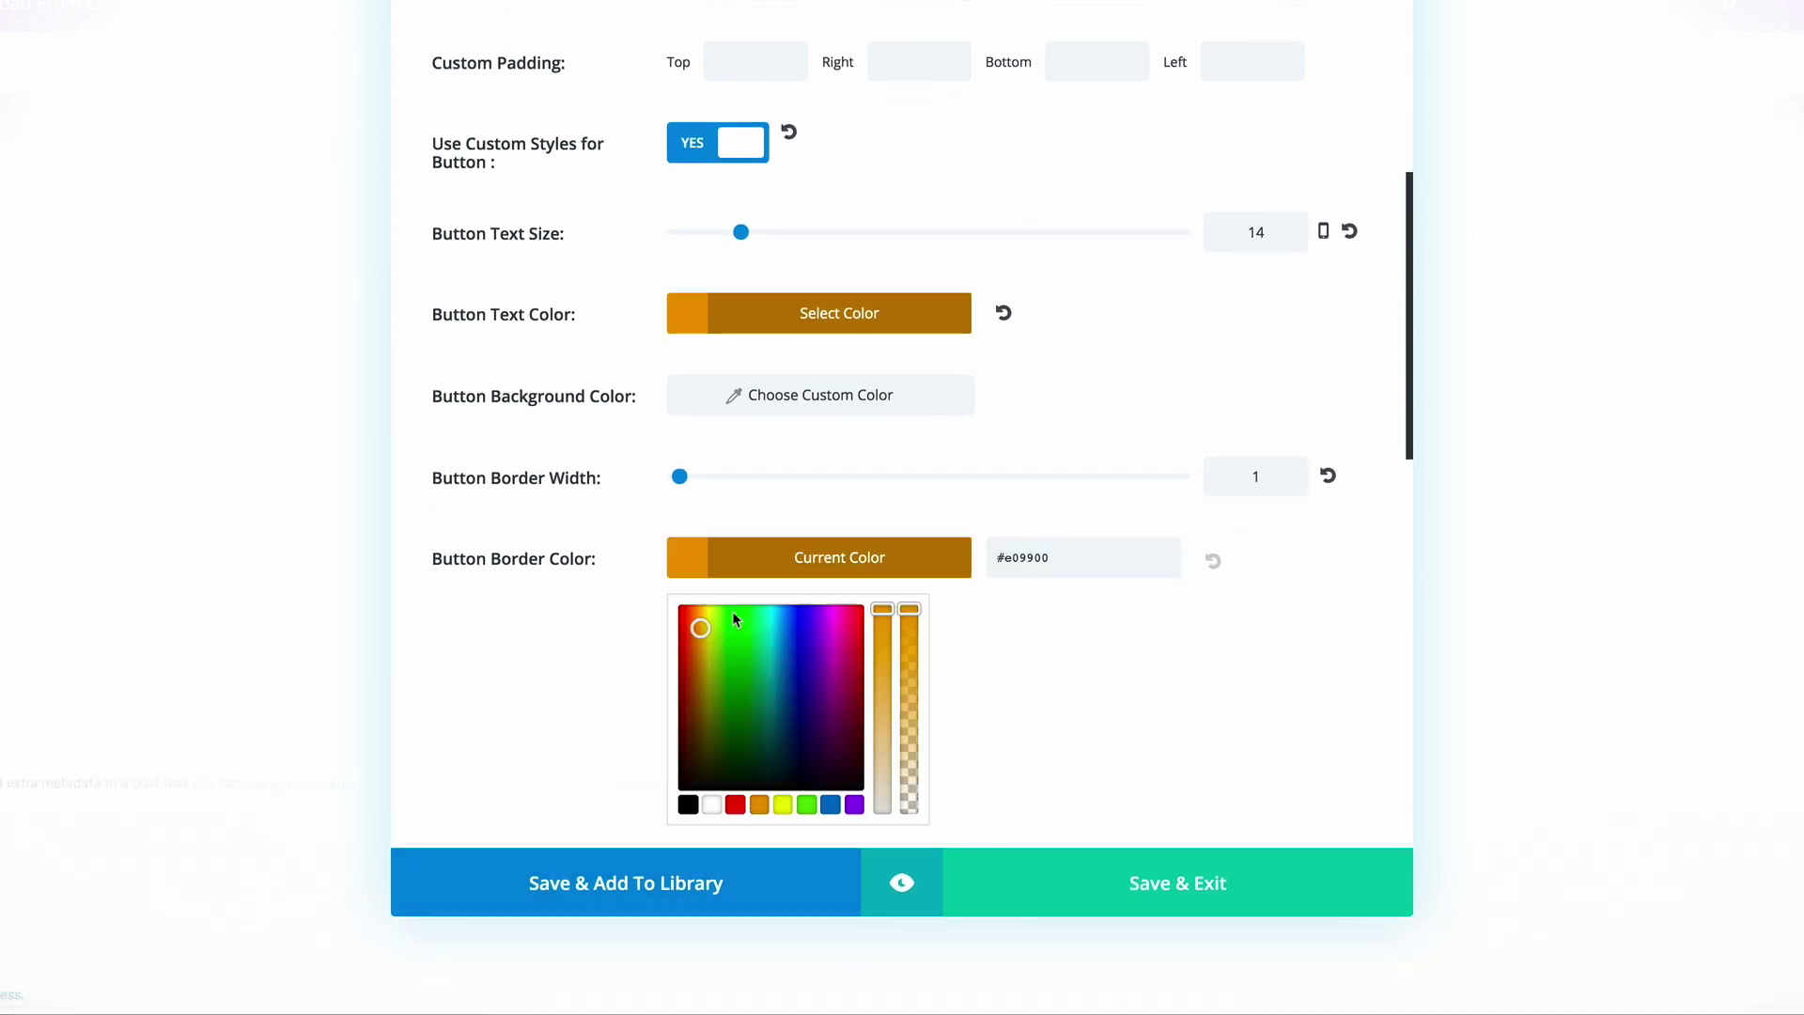
- Give the button a translucent orange background at about 0.52 alpha and preview the module
{"action": "left_click", "coordinate": [686, 404]}
{"action": "left_click", "coordinate": [686, 406]}
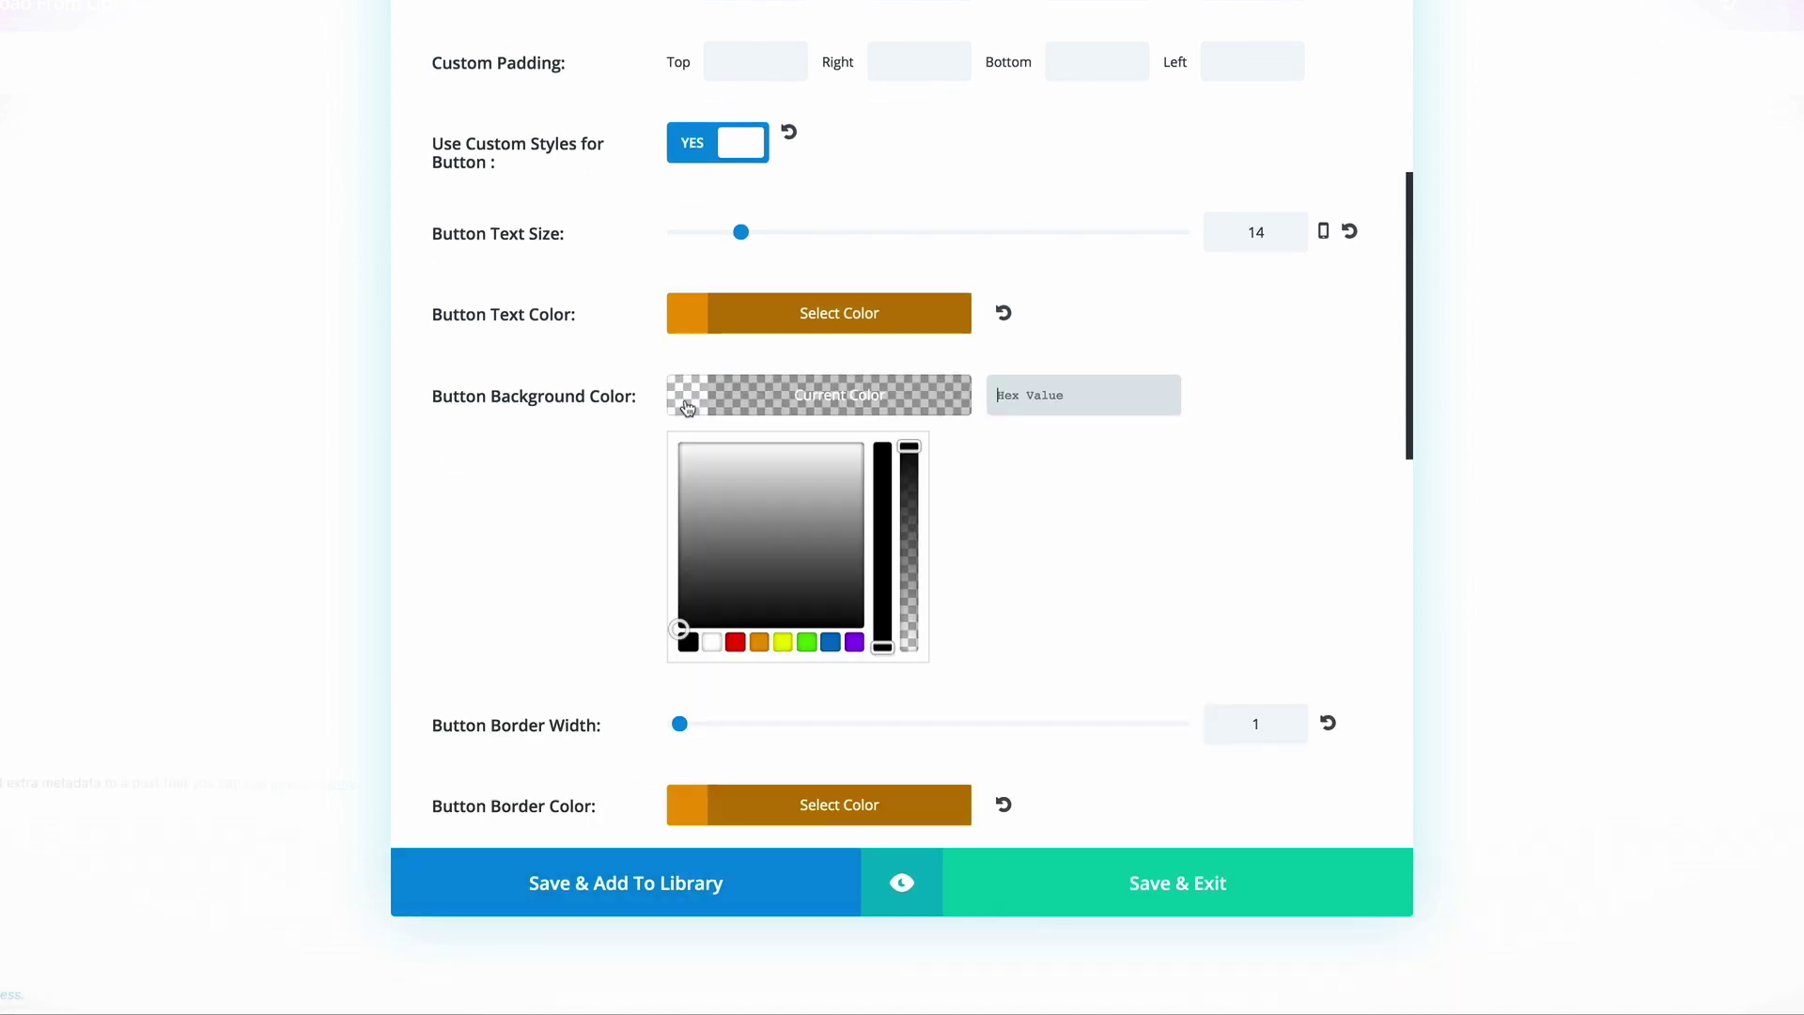
{"action": "left_click", "coordinate": [760, 644]}
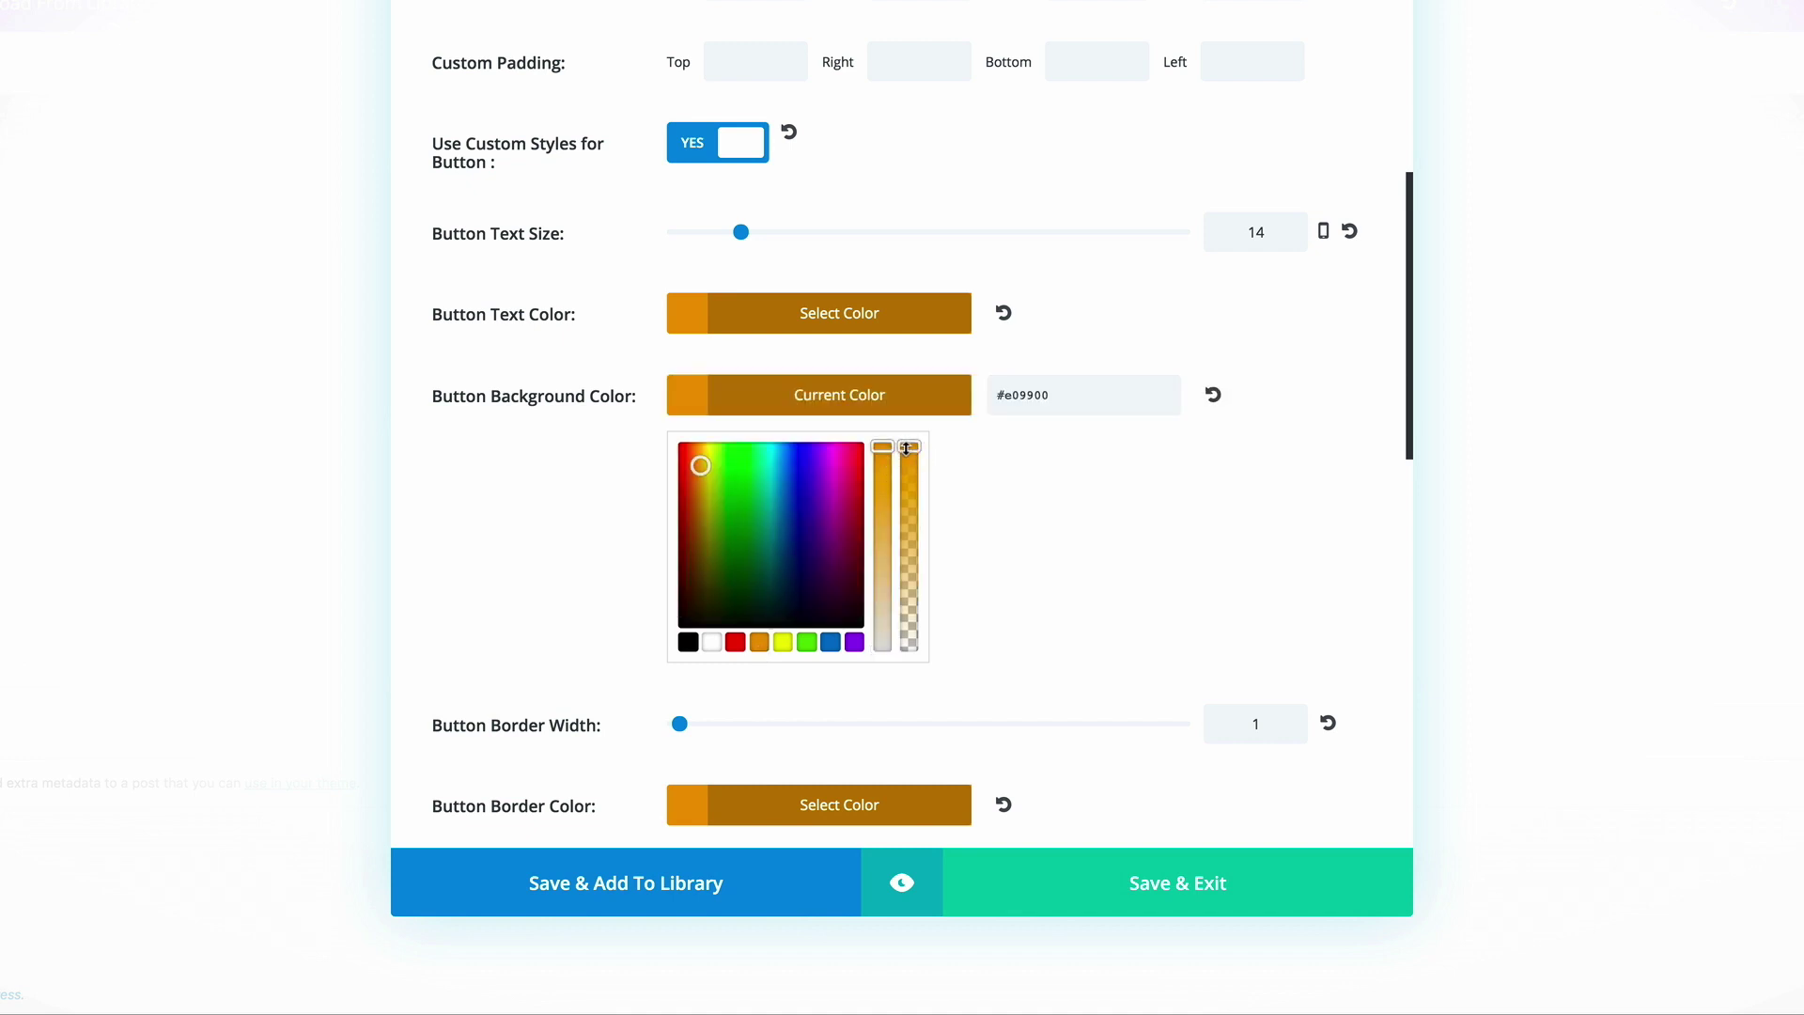
{"action": "left_click_drag", "start_coordinate": [906, 449], "coordinate": [917, 546]}
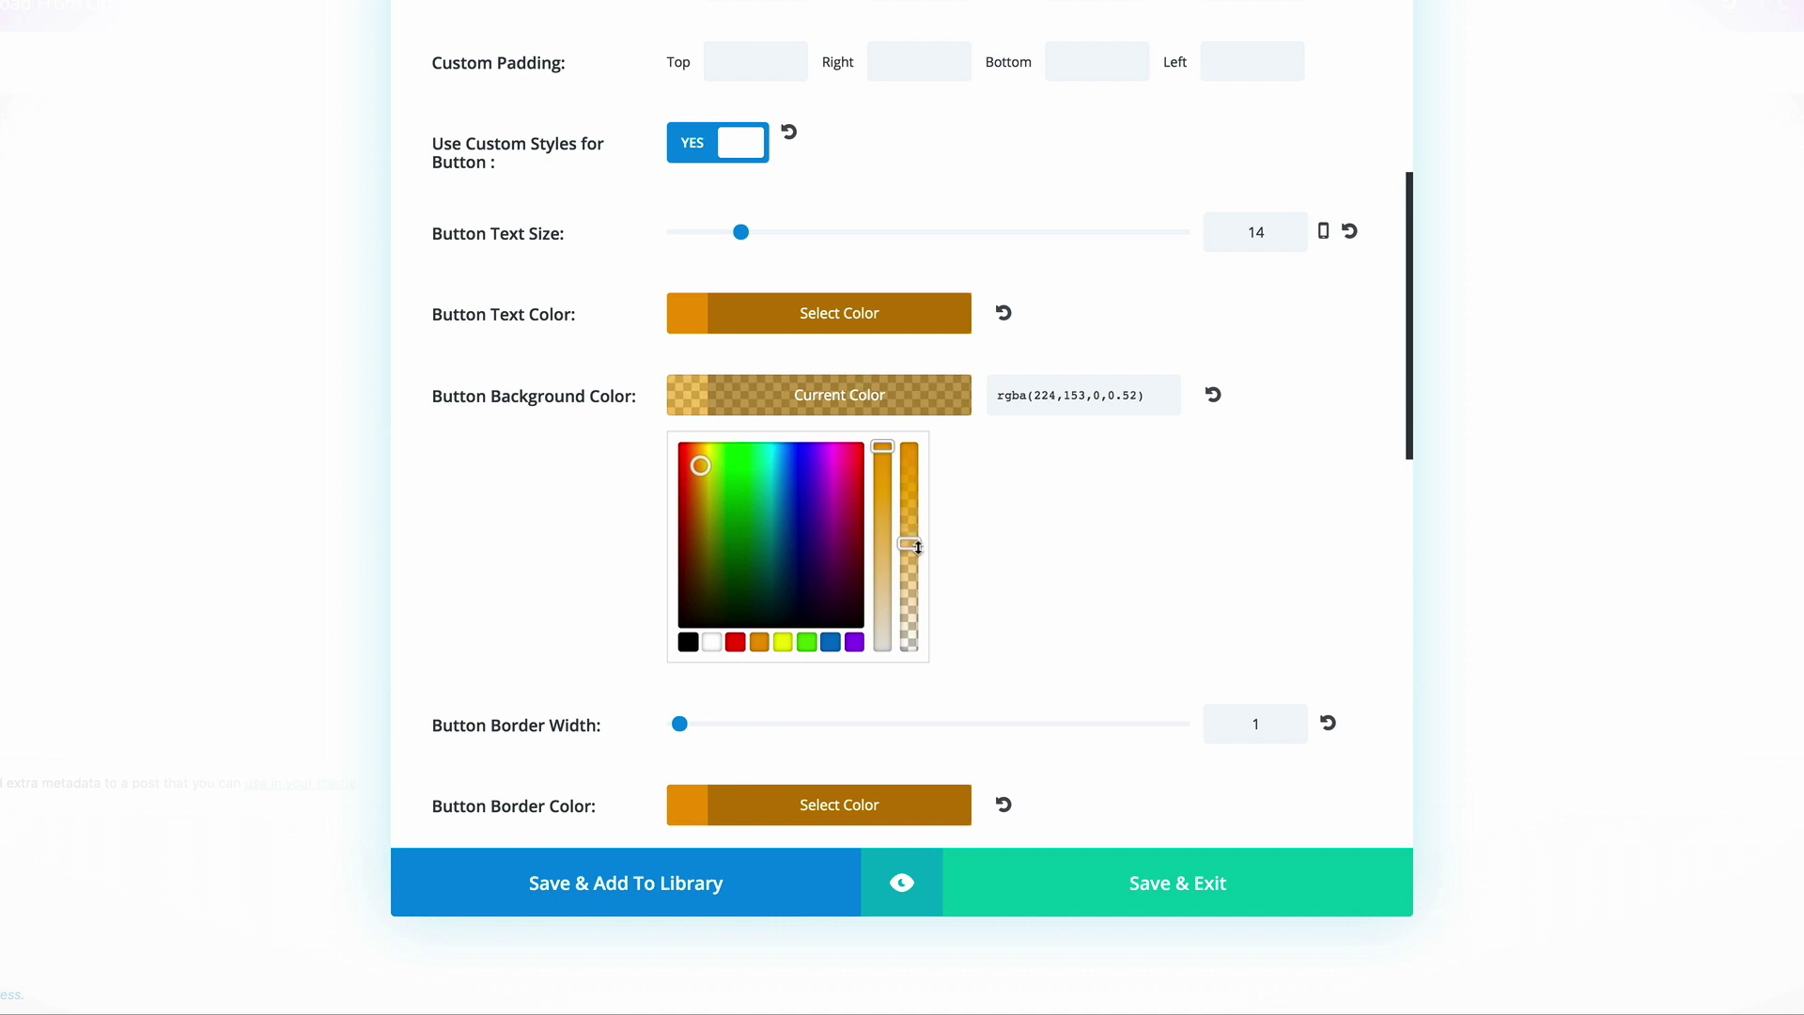
{"action": "left_click", "coordinate": [904, 884]}
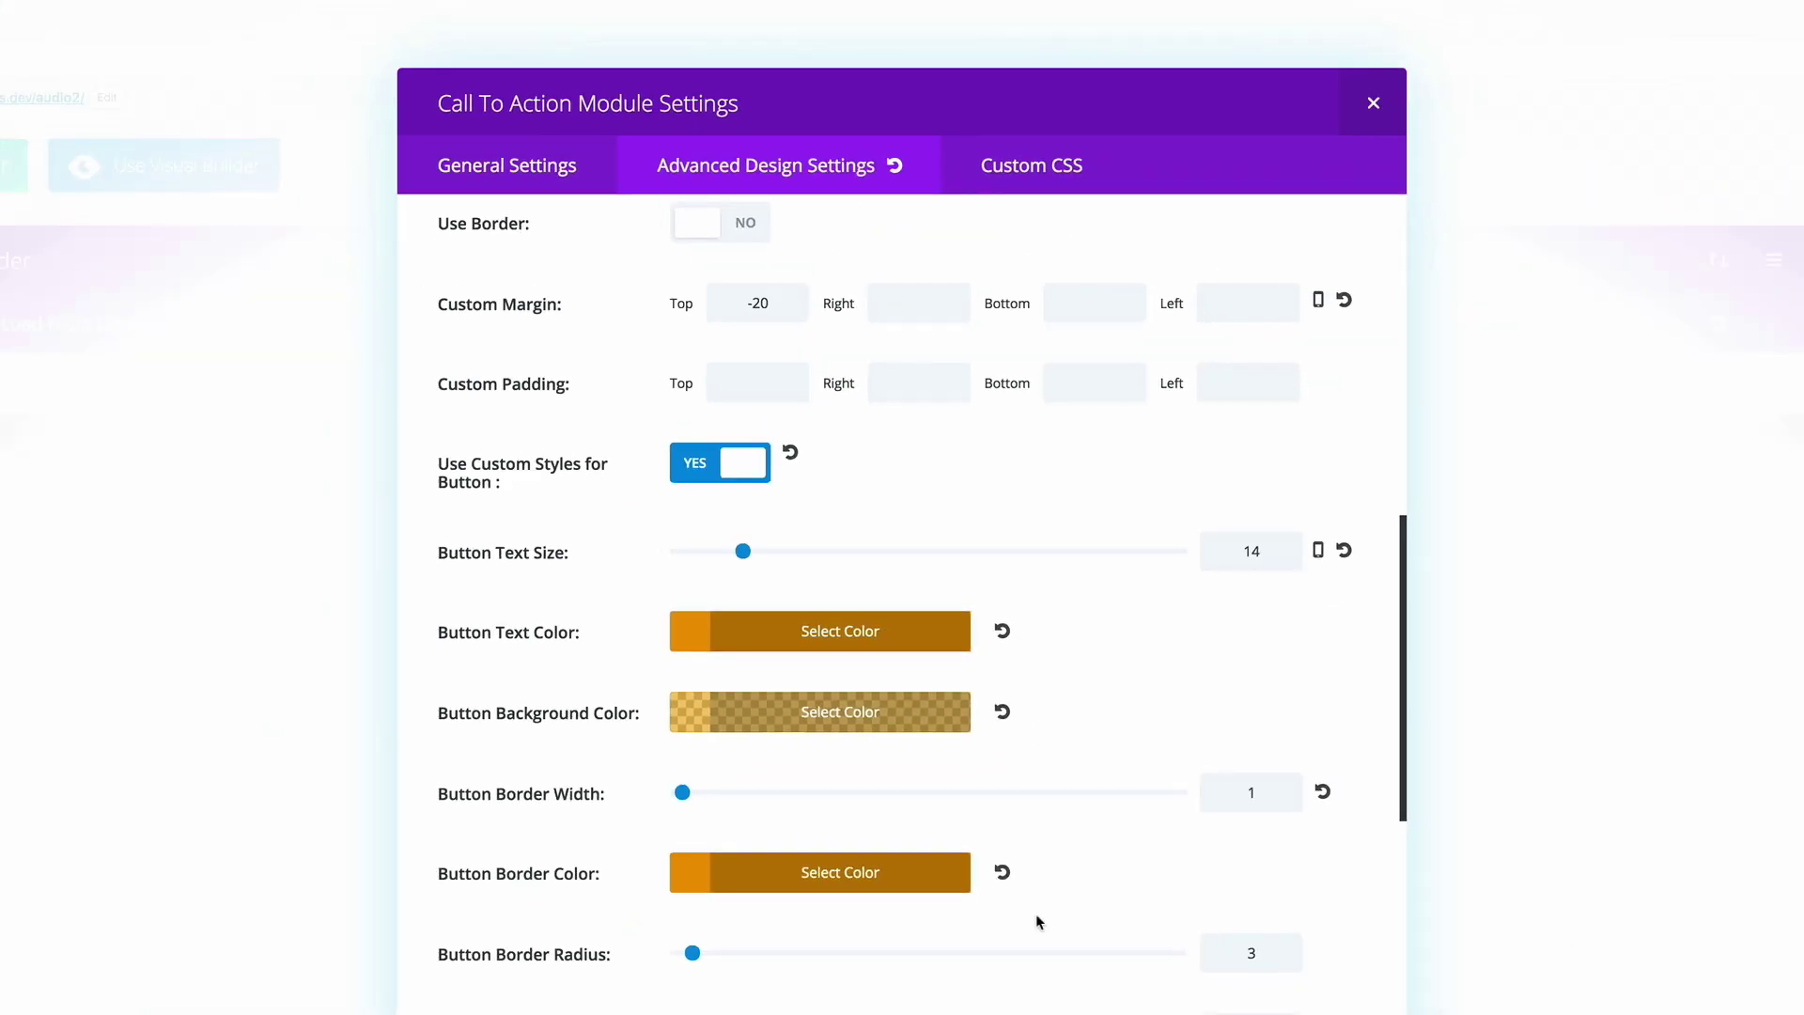
- Make the call-to-action button font all uppercase
{"action": "scroll", "coordinate": [1113, 616], "scroll_direction": "down", "scroll_amount": 3}
{"action": "scroll", "coordinate": [1112, 615], "scroll_direction": "down", "scroll_amount": 1}
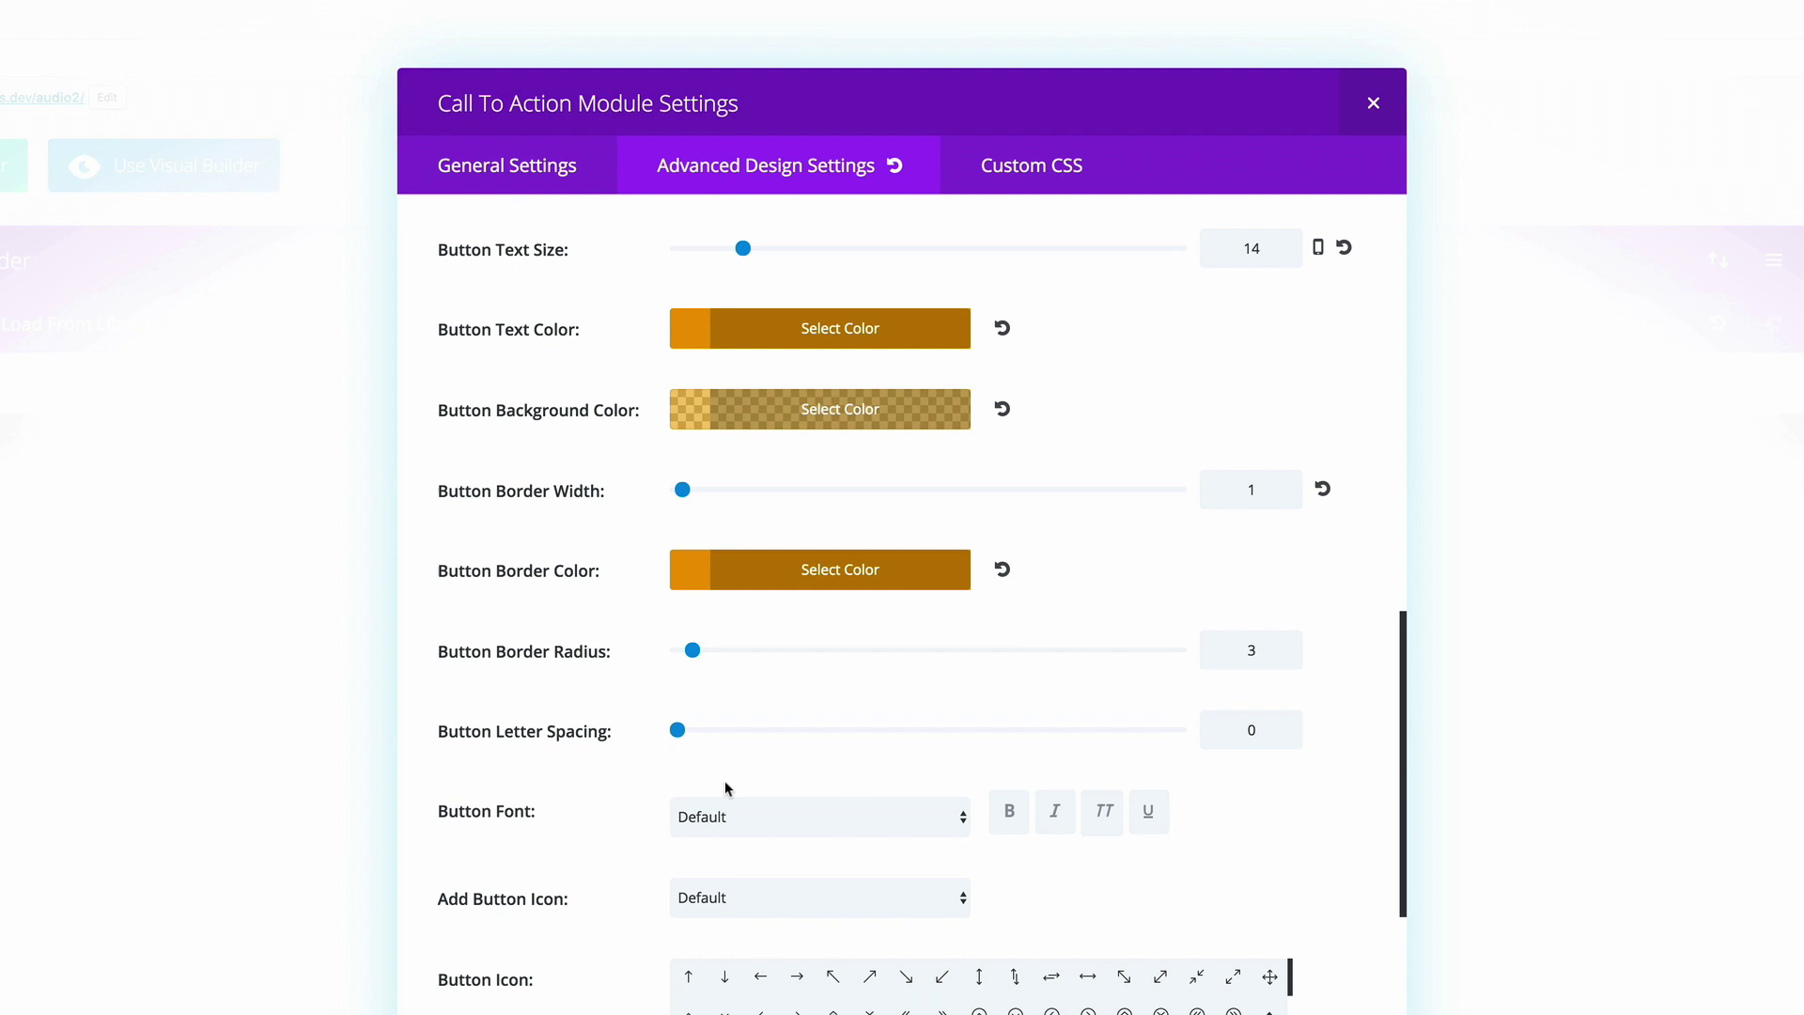
{"action": "left_click", "coordinate": [1107, 813]}
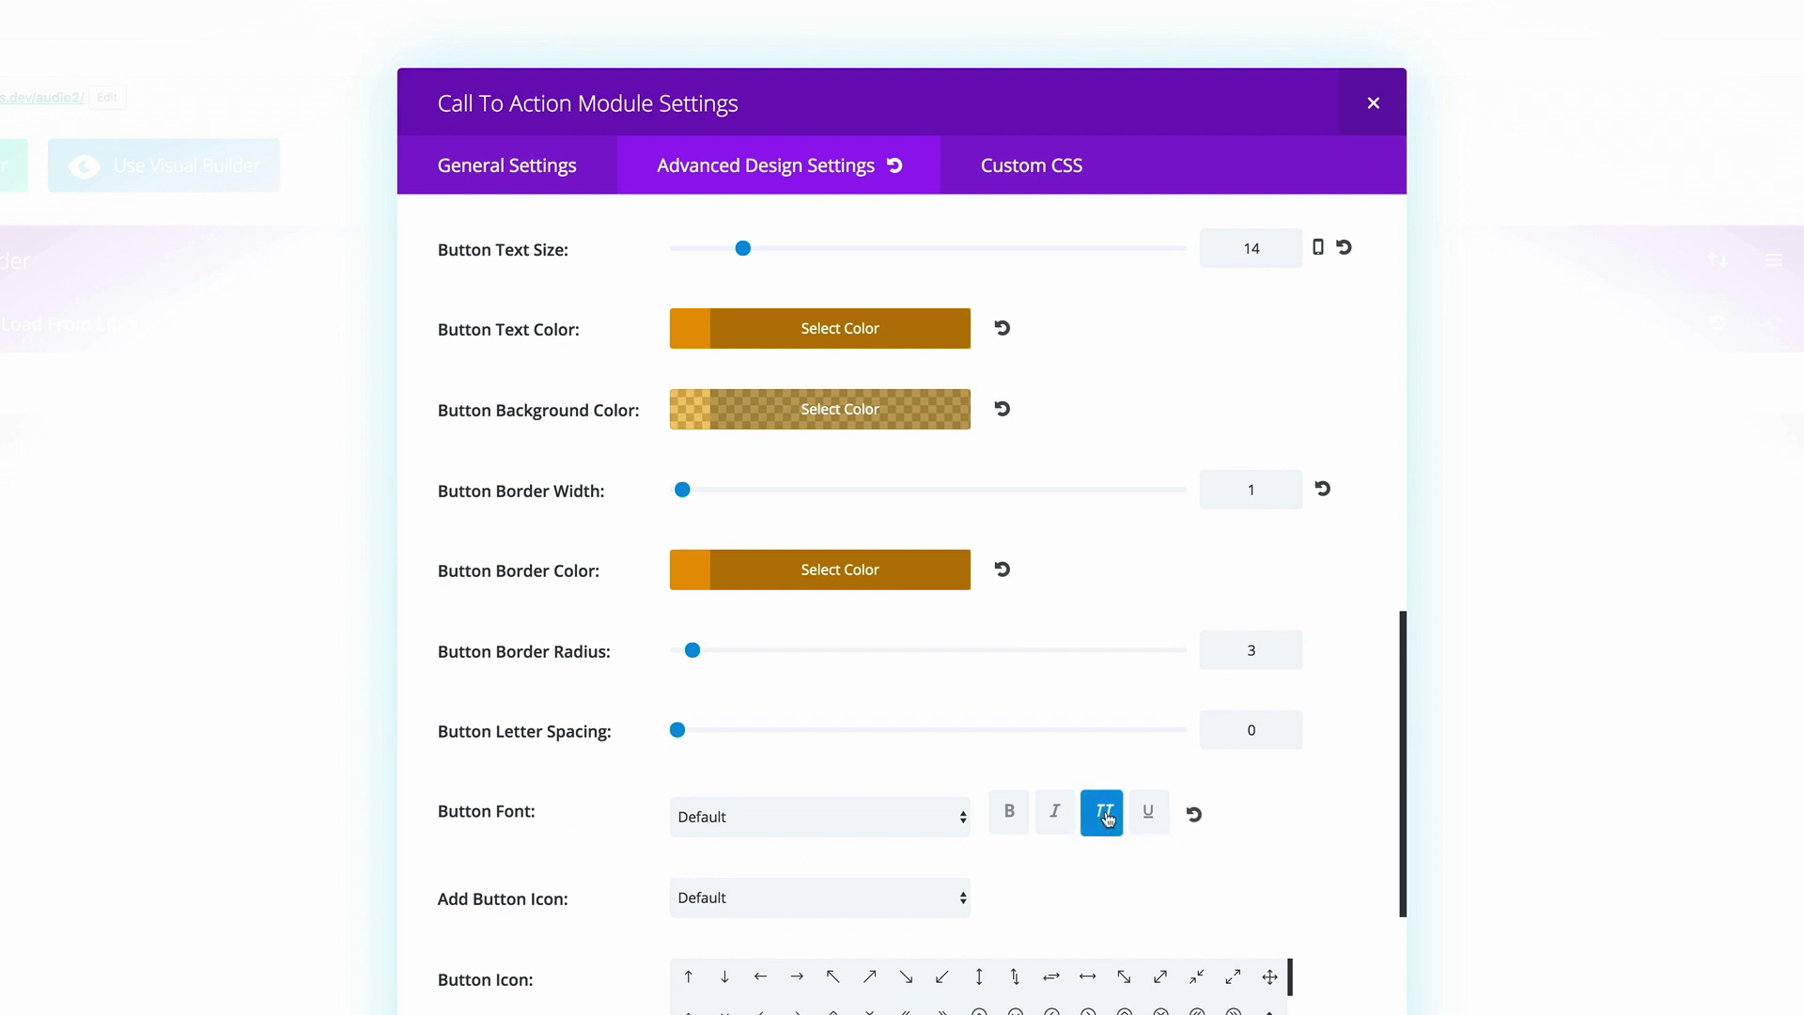
{"action": "scroll", "coordinate": [1107, 813], "scroll_direction": "up", "scroll_amount": 2}
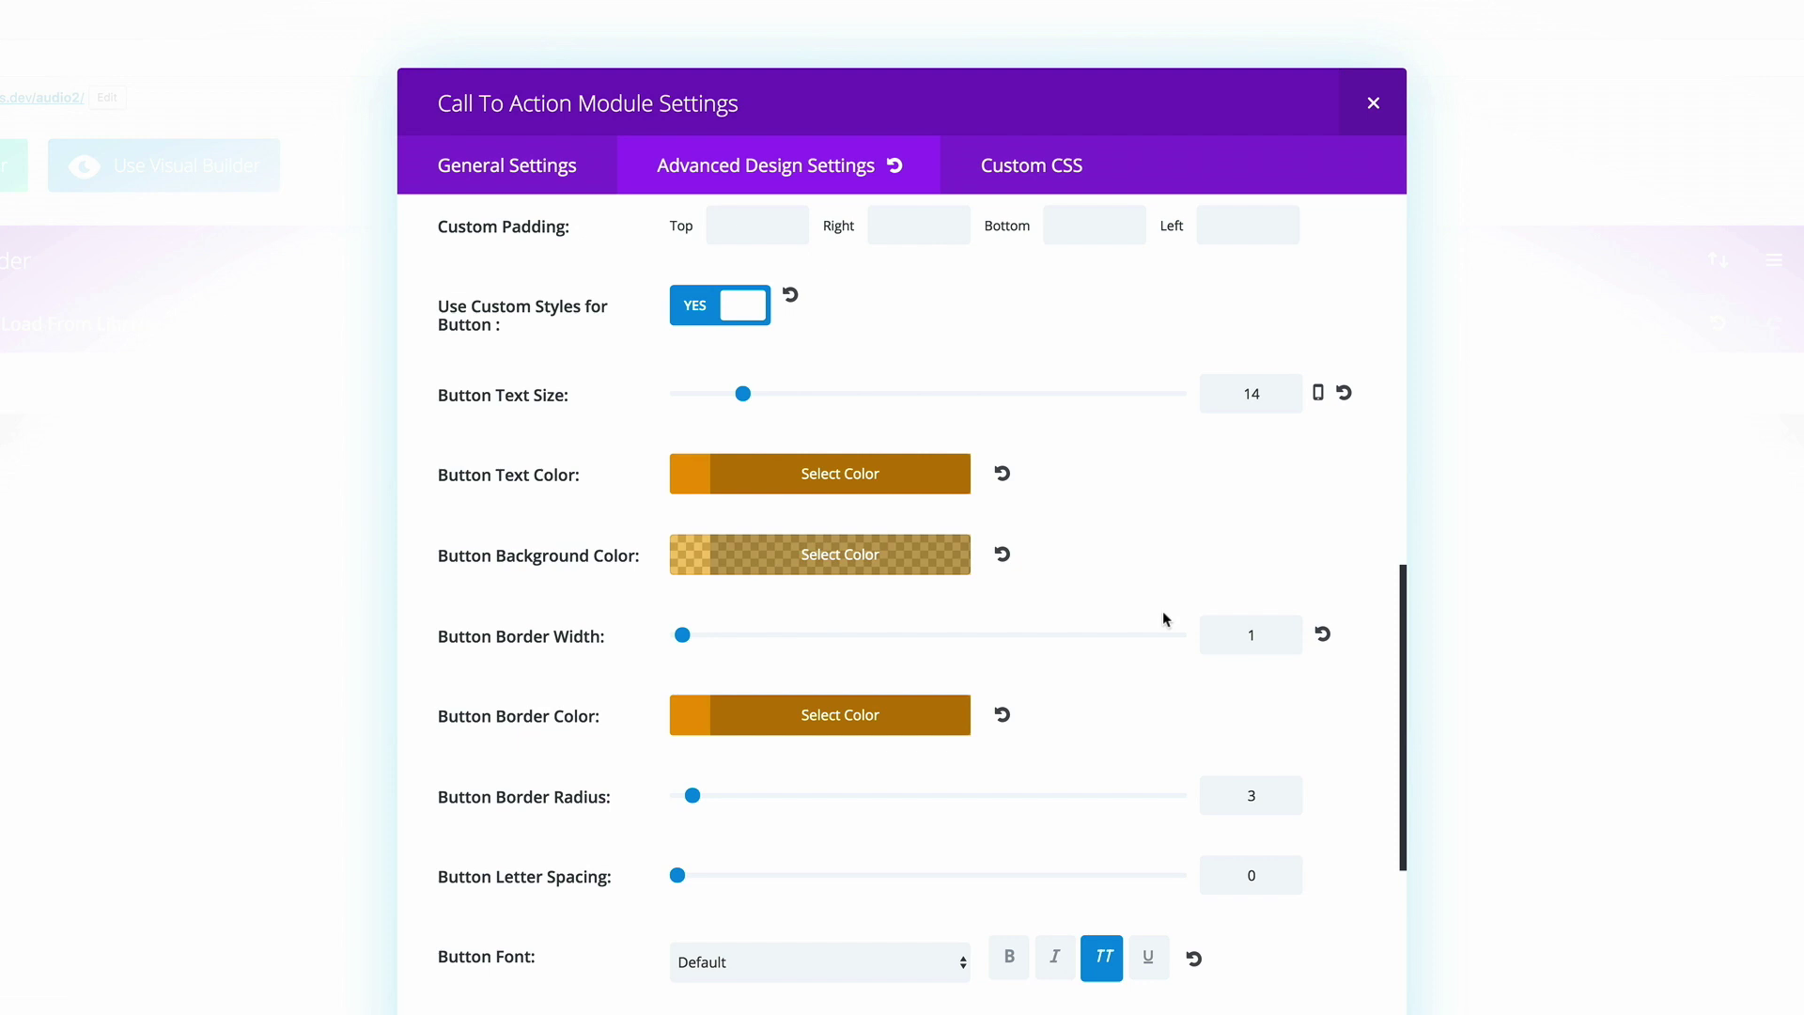
- Set the module's Text Orientation to Center and check the centered button in preview
{"action": "left_click", "coordinate": [535, 185]}
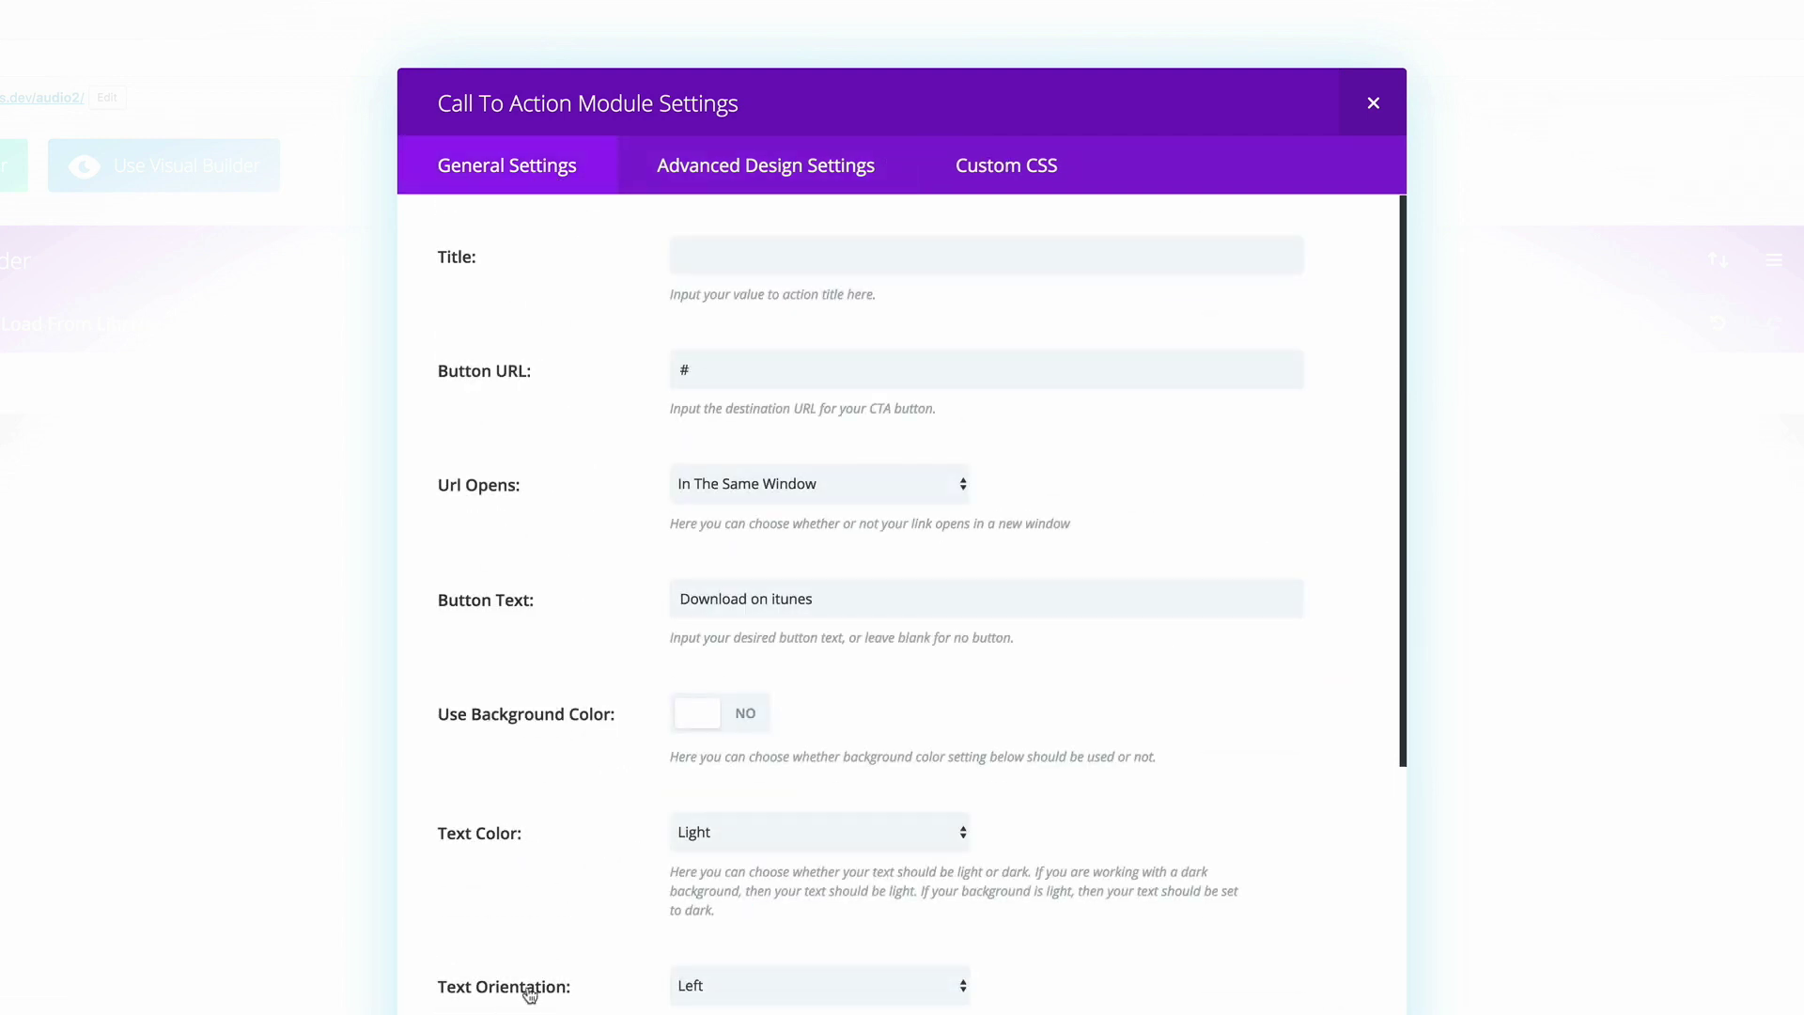
{"action": "scroll", "coordinate": [531, 992], "scroll_direction": "down", "scroll_amount": 3}
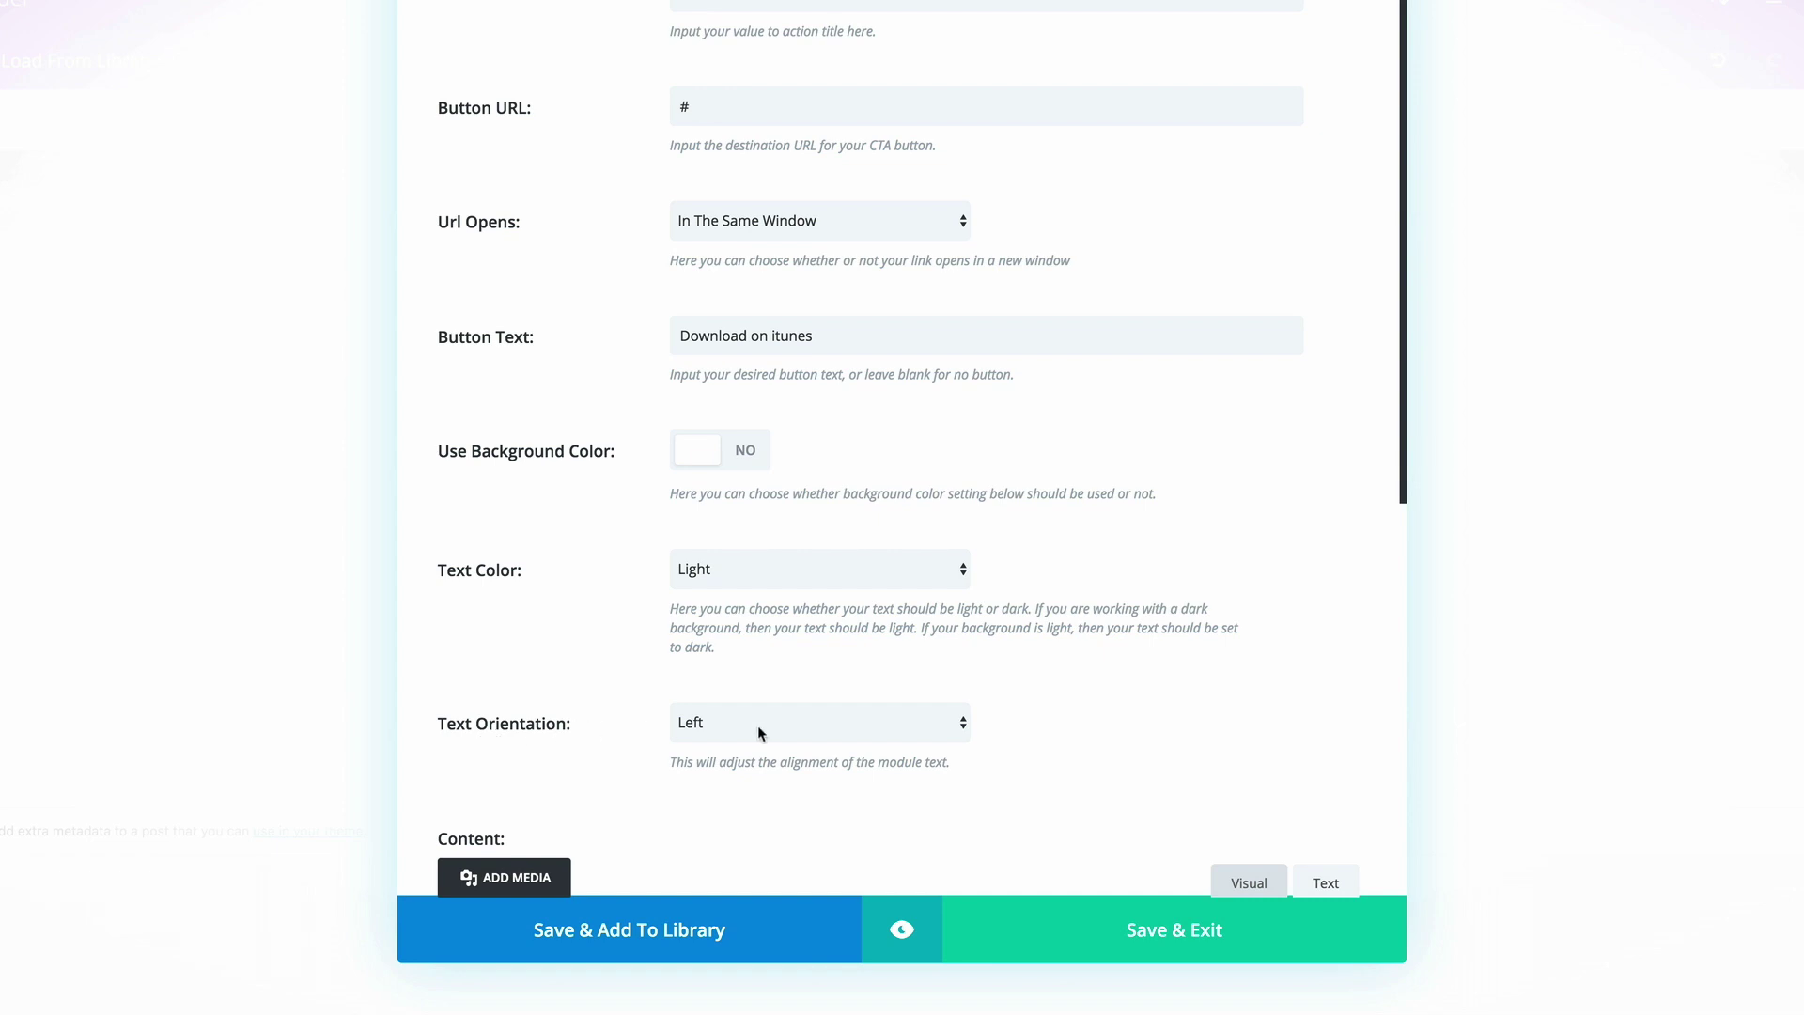
{"action": "left_click", "coordinate": [761, 732]}
{"action": "left_click", "coordinate": [753, 731]}
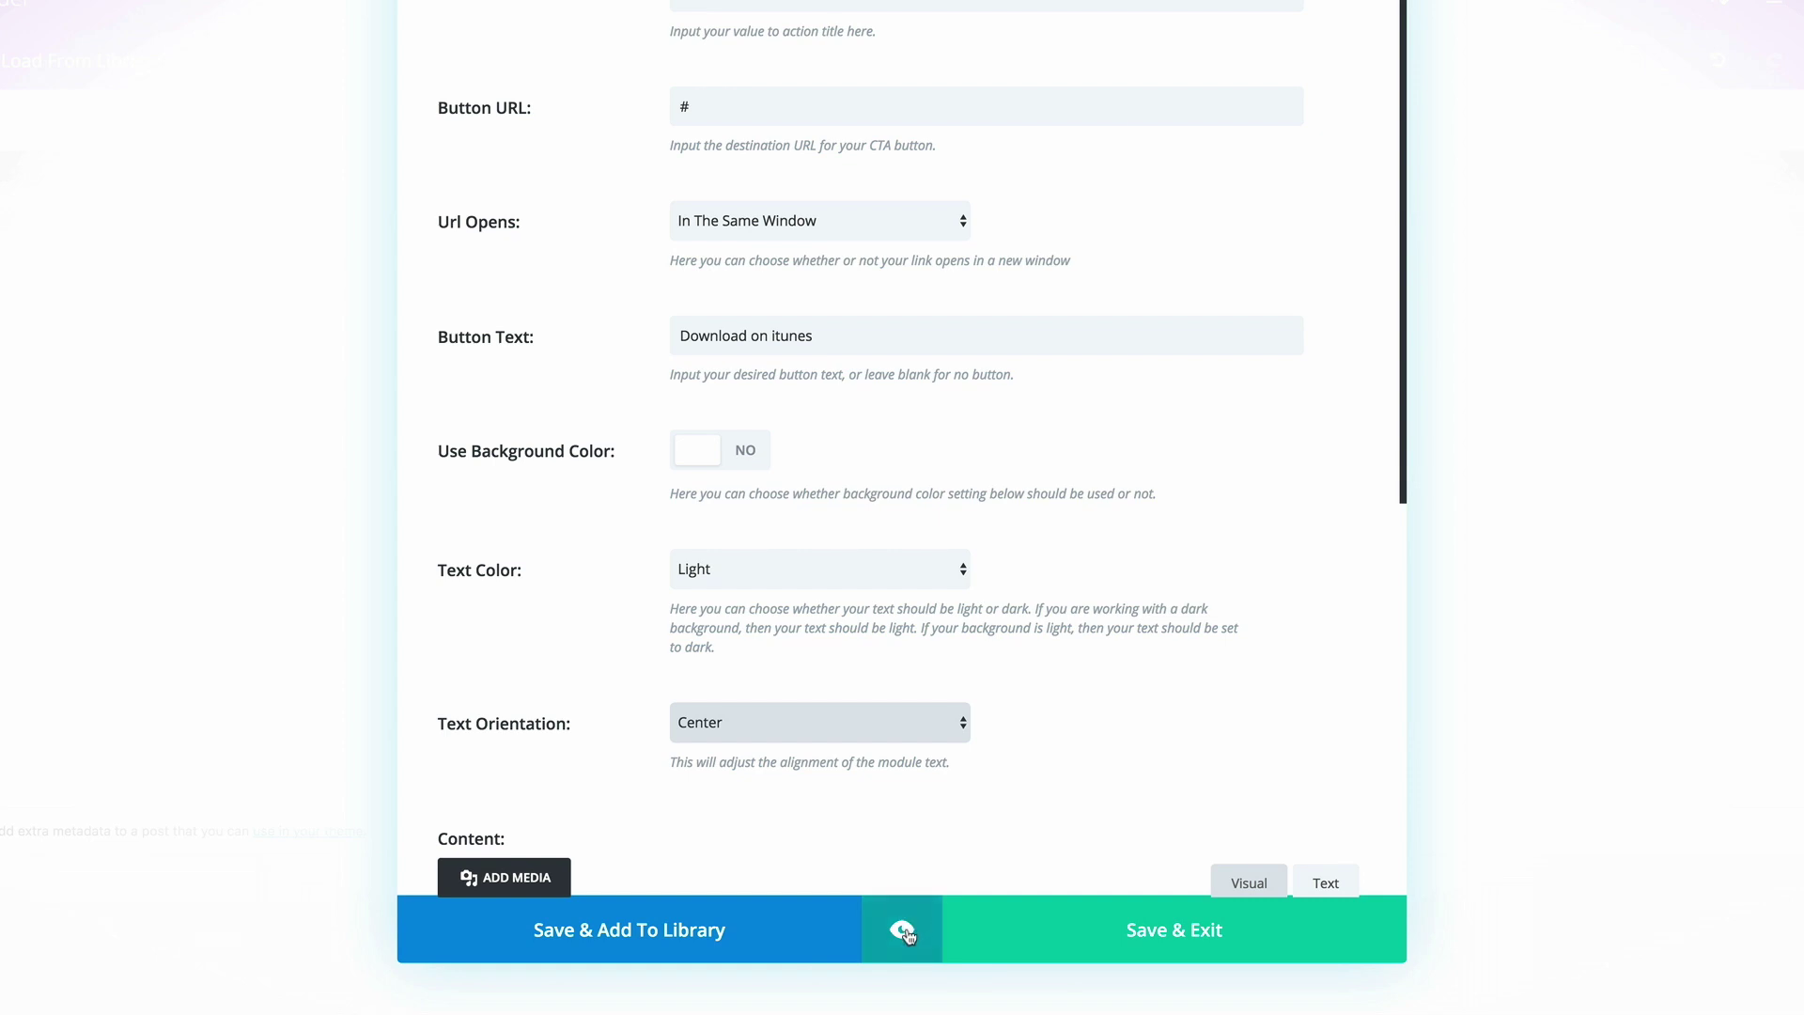
{"action": "left_click", "coordinate": [902, 930]}
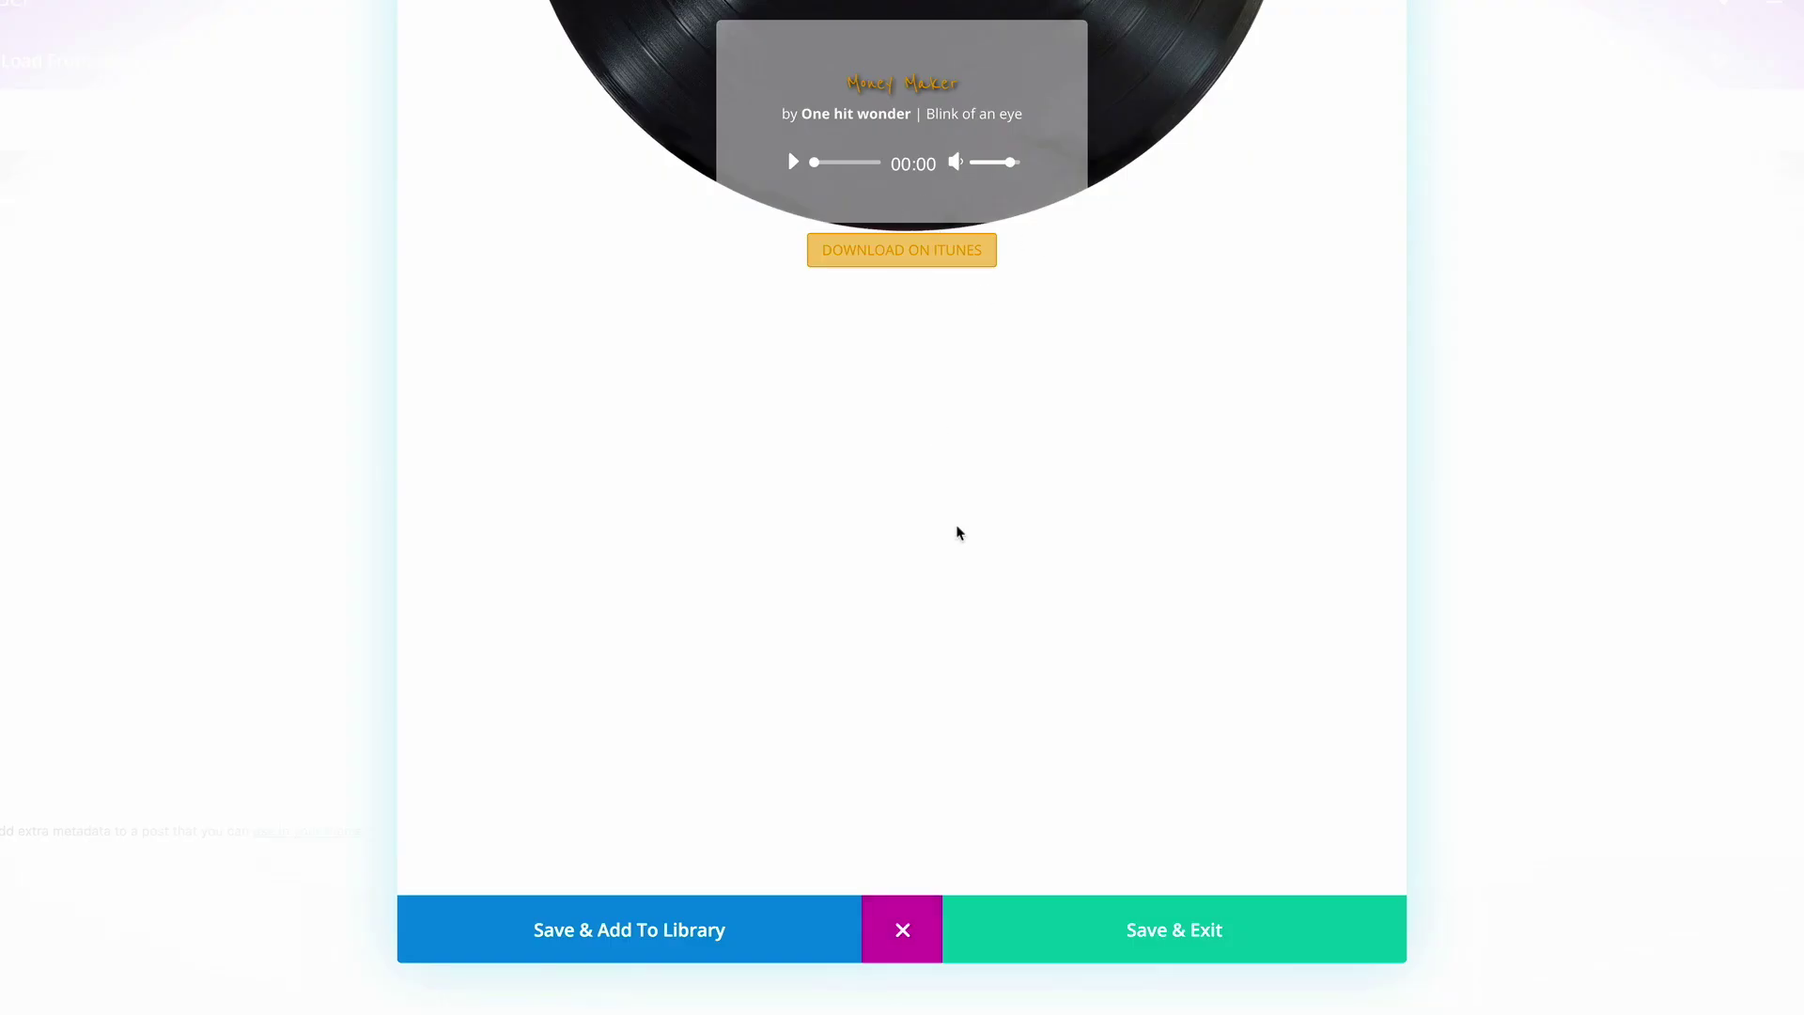
{"action": "left_click", "coordinate": [902, 931]}
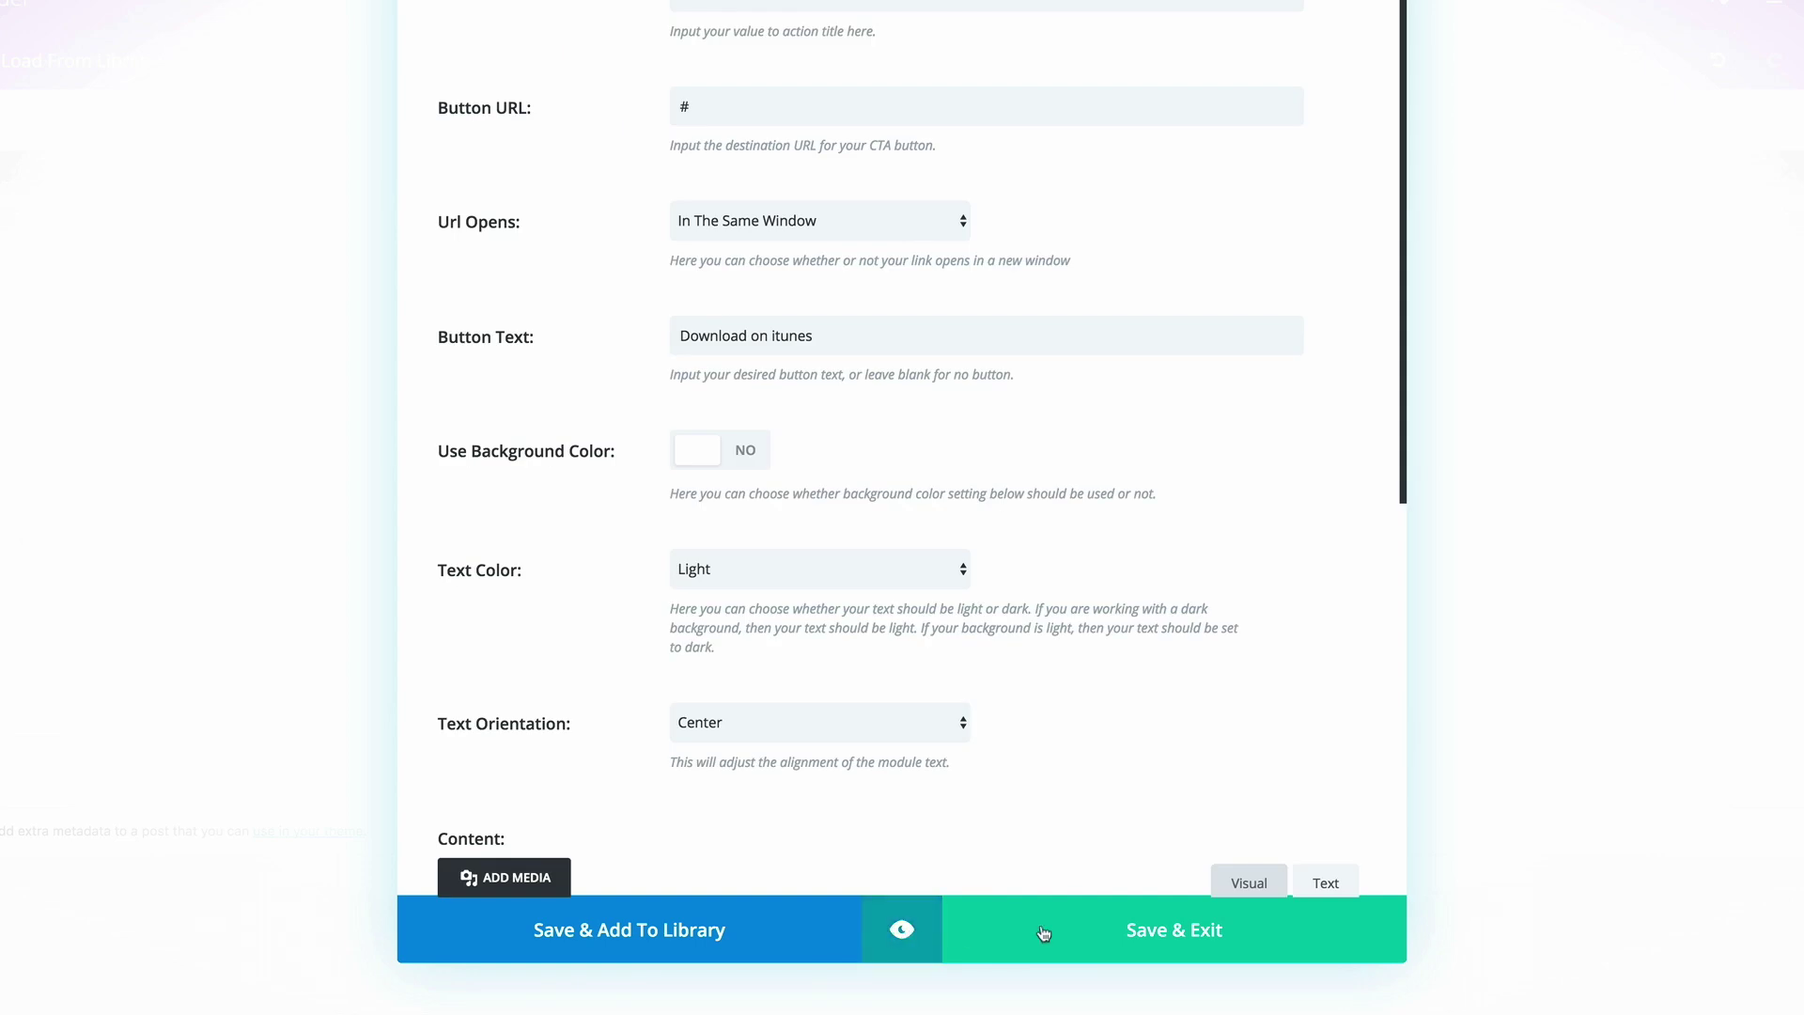
- Save the call-to-action settings and preview the audio2 page with the centered iTunes button
{"action": "left_click", "coordinate": [1214, 936]}
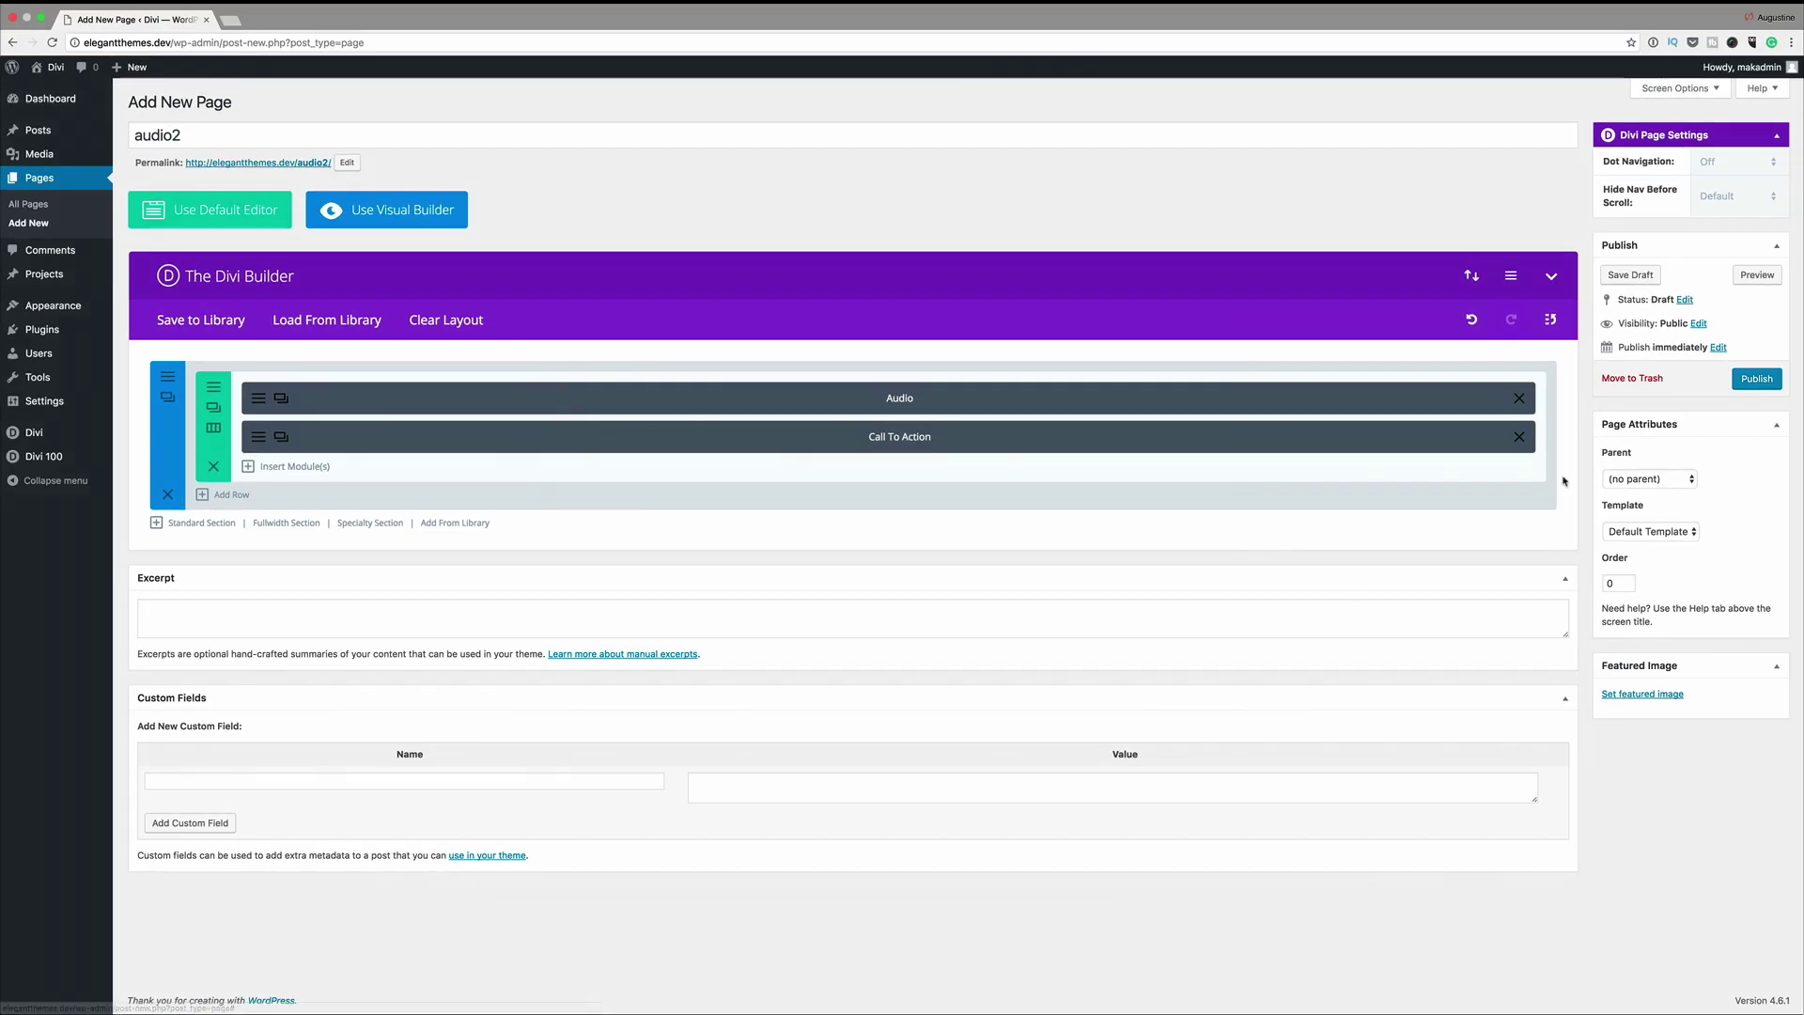
{"action": "left_click", "coordinate": [1756, 275]}
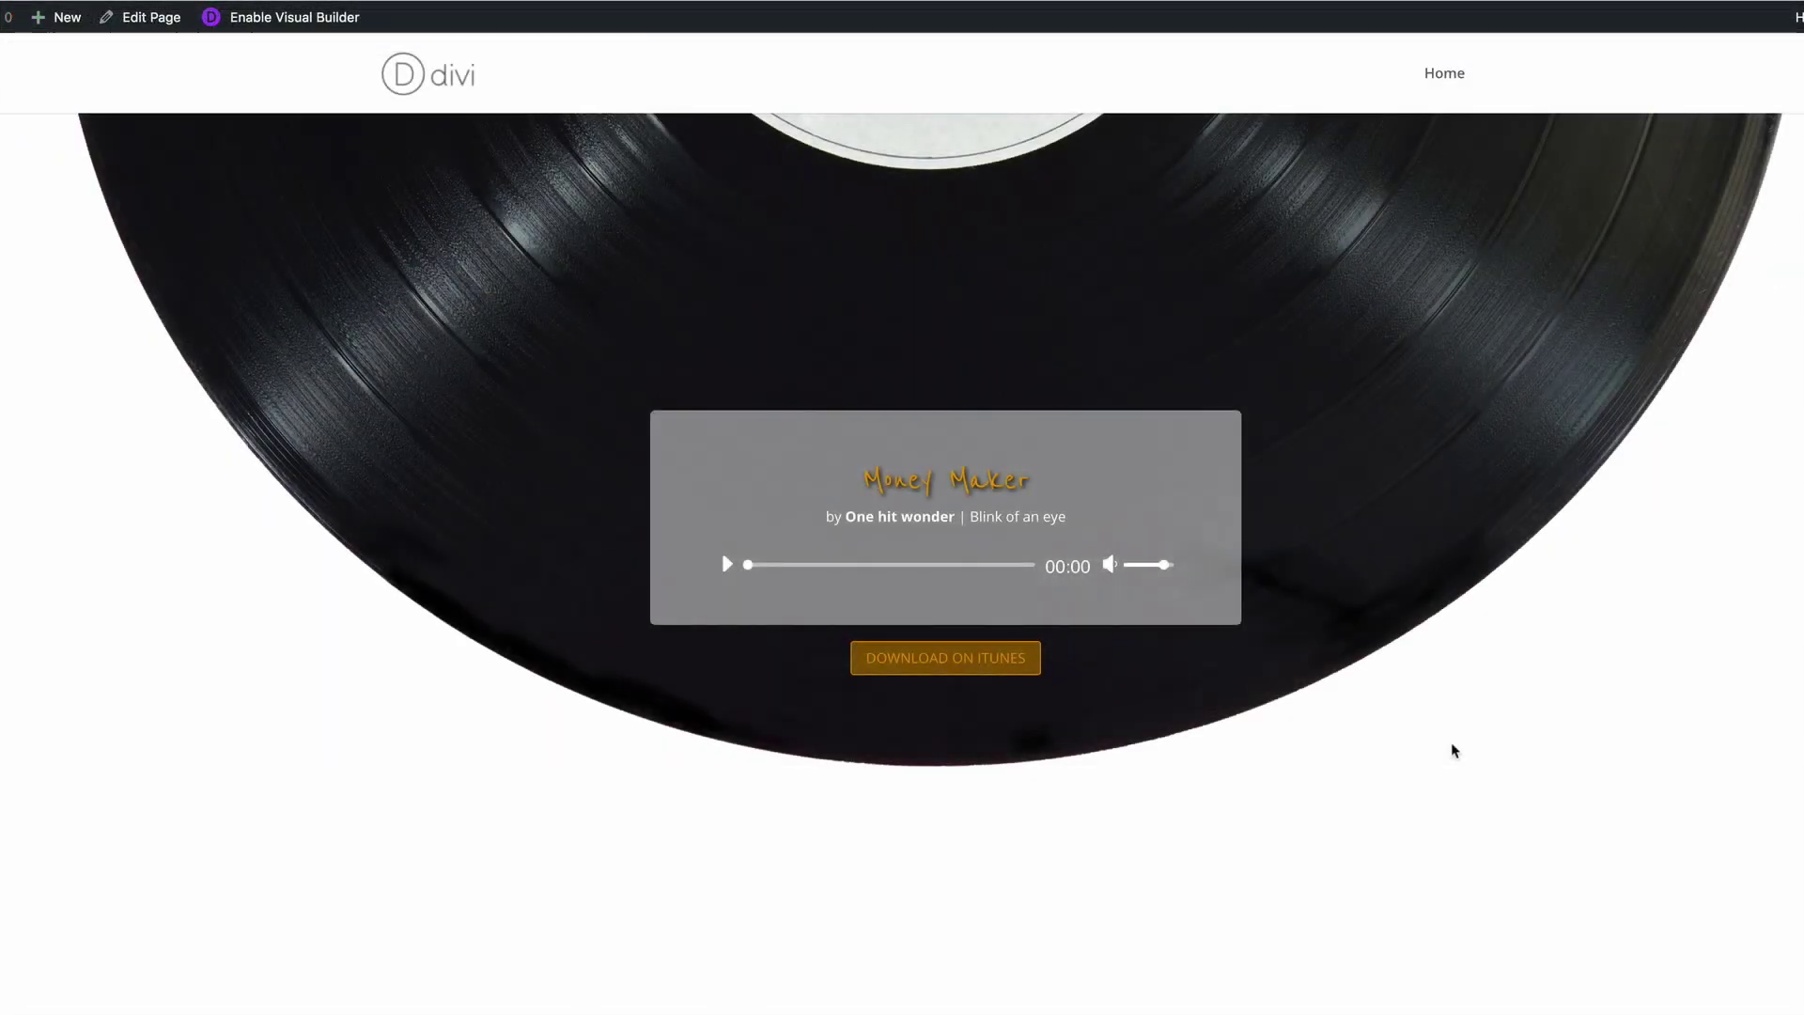